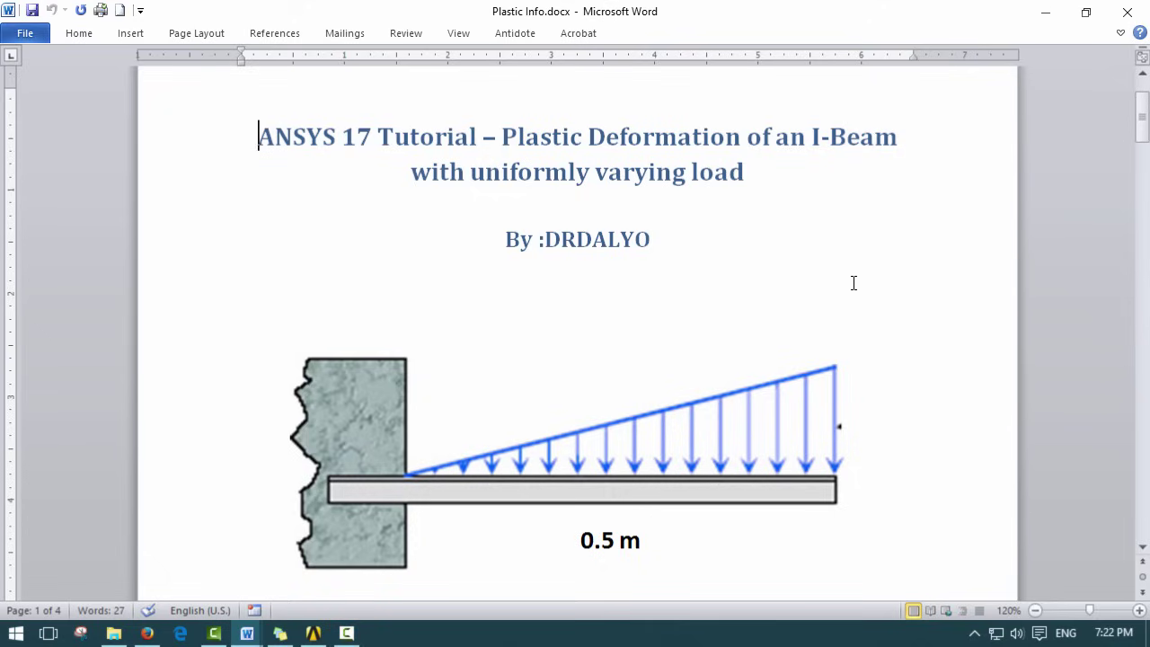
- Review the Plastic Info document's I-beam loading diagram, elastic-plastic curve with unloading, and true versus engineering stress graph
drag(503, 135, 737, 141)
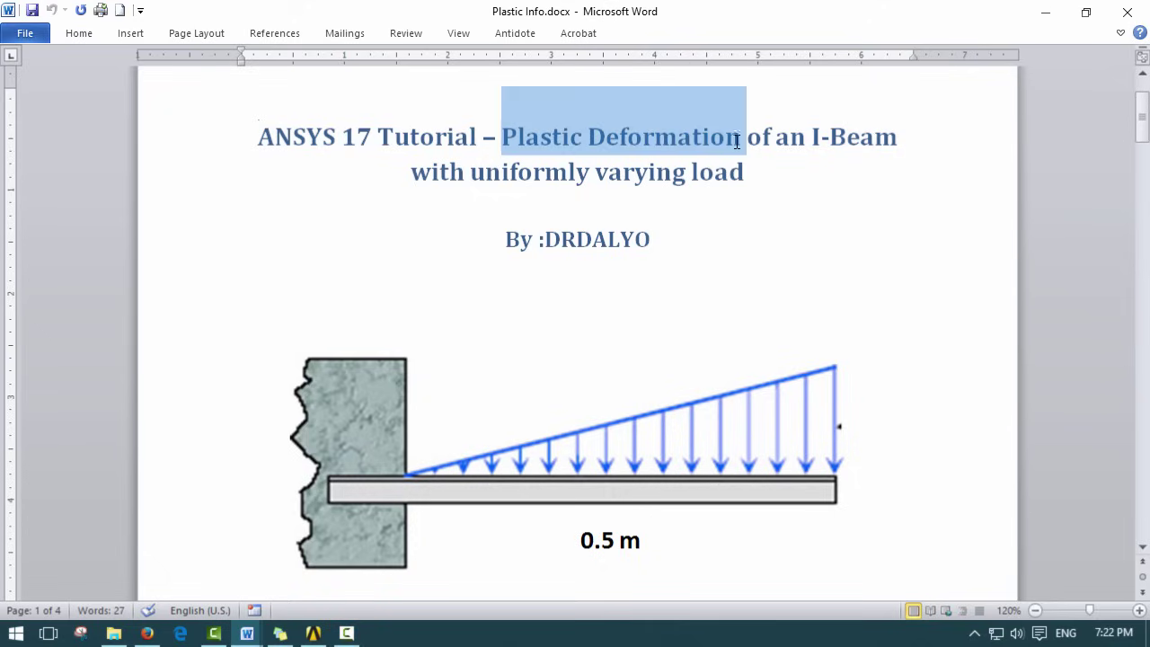
scroll(778, 333, down, 6)
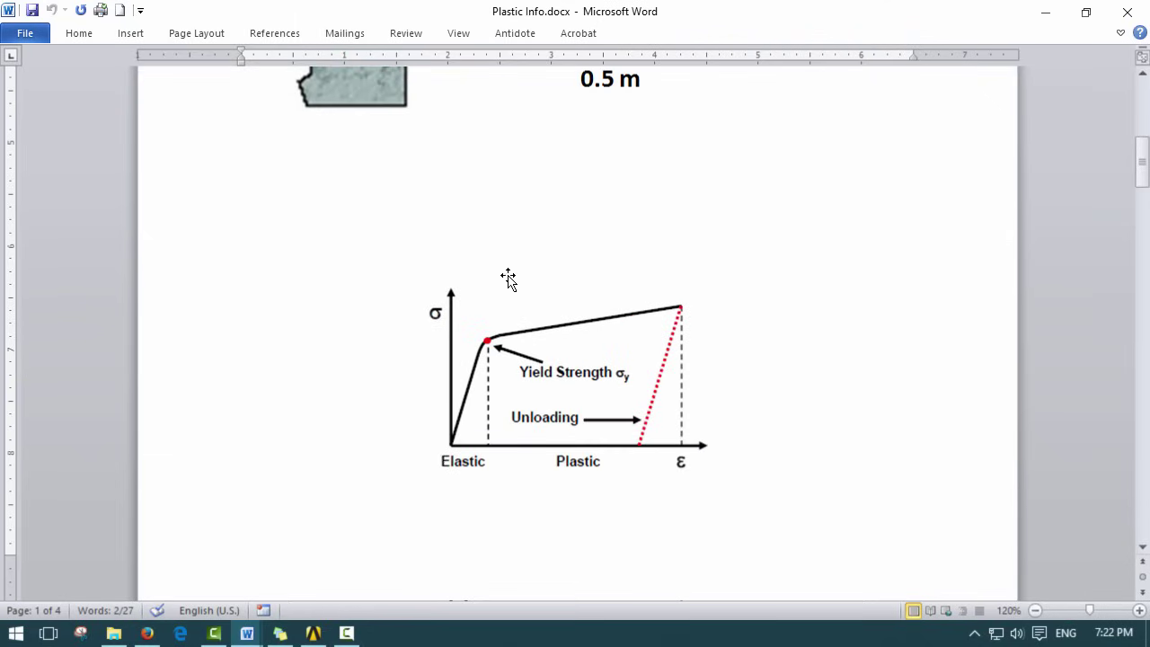
scroll(482, 338, down, 1)
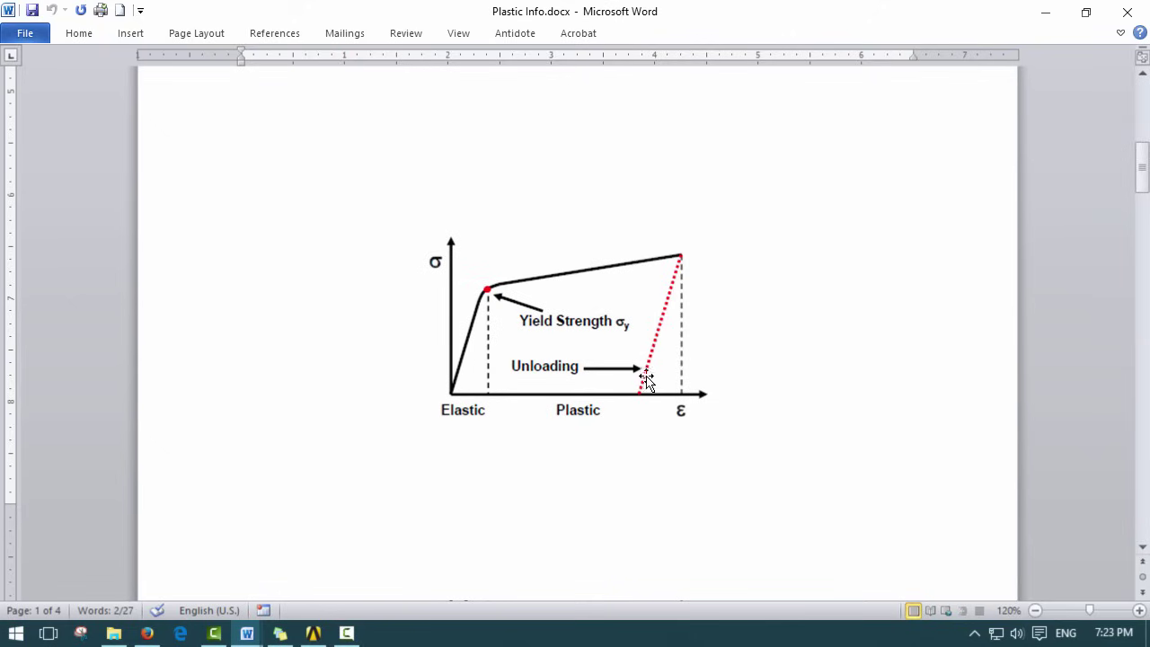
scroll(616, 349, down, 7)
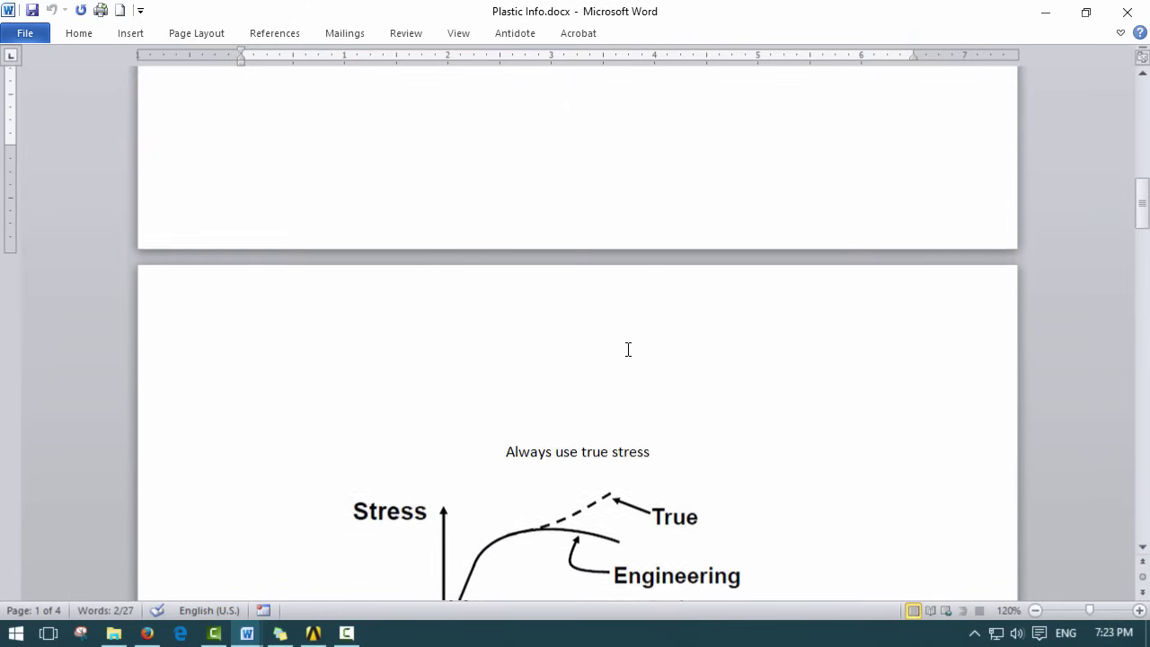
scroll(719, 359, down, 2)
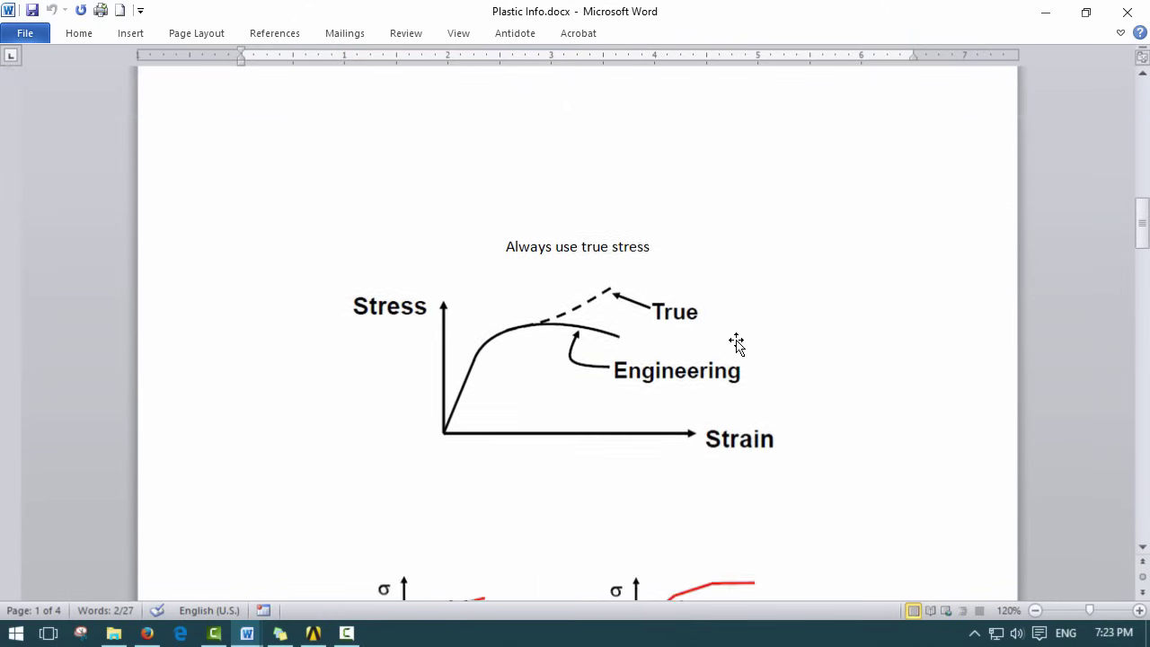
scroll(591, 426, up, 1)
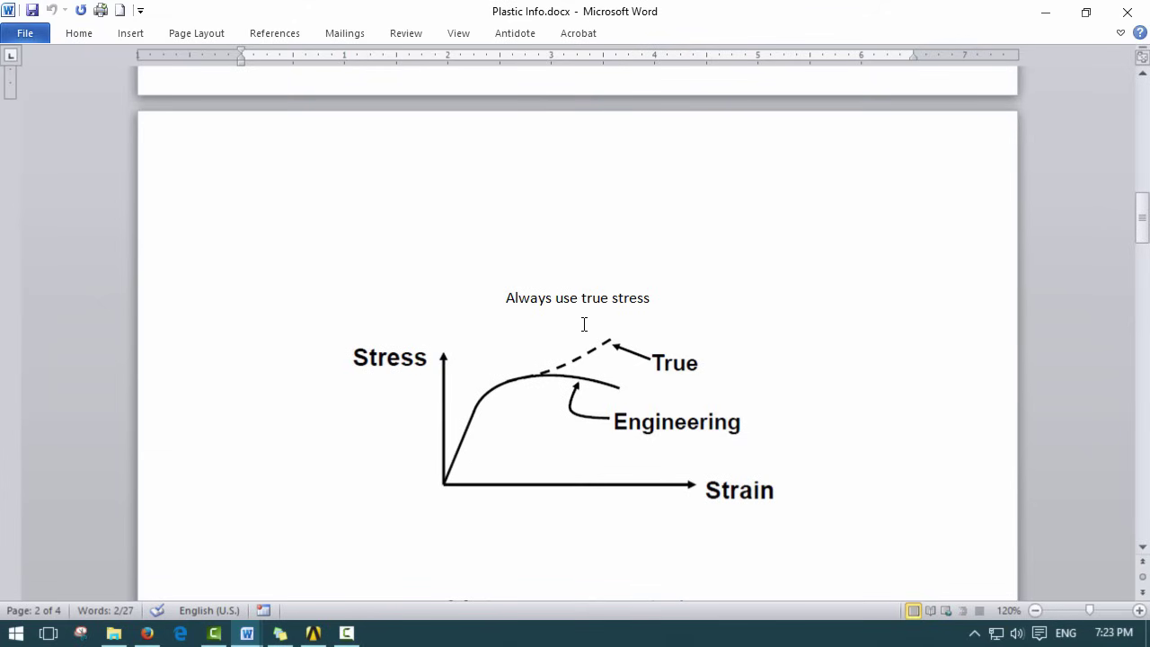
scroll(704, 377, down, 1)
scroll(721, 396, up, 1)
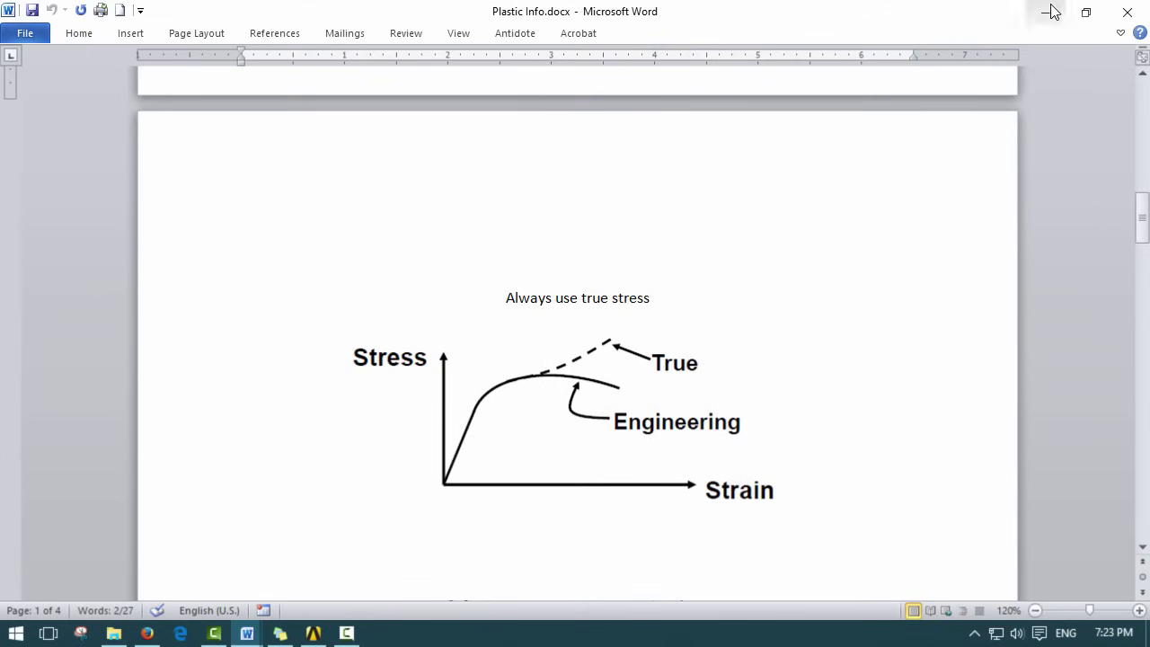
- Switch to Workbench and add a Static Structural analysis system named IBeam to the project schematic
click(1044, 12)
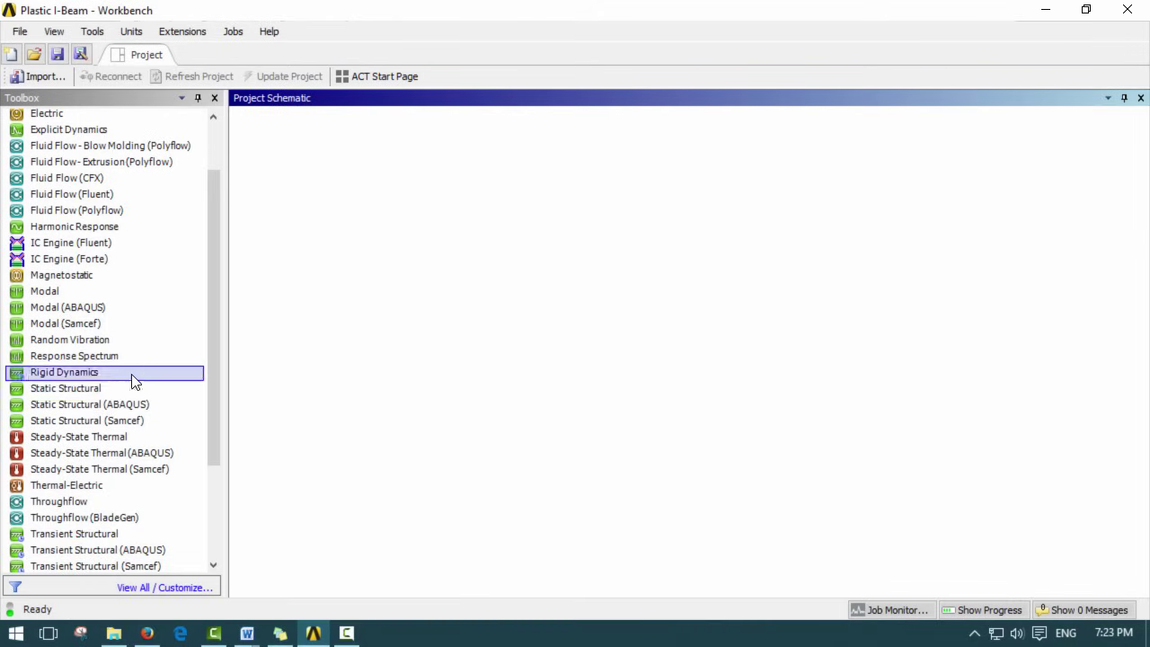
drag(217, 340, 211, 431)
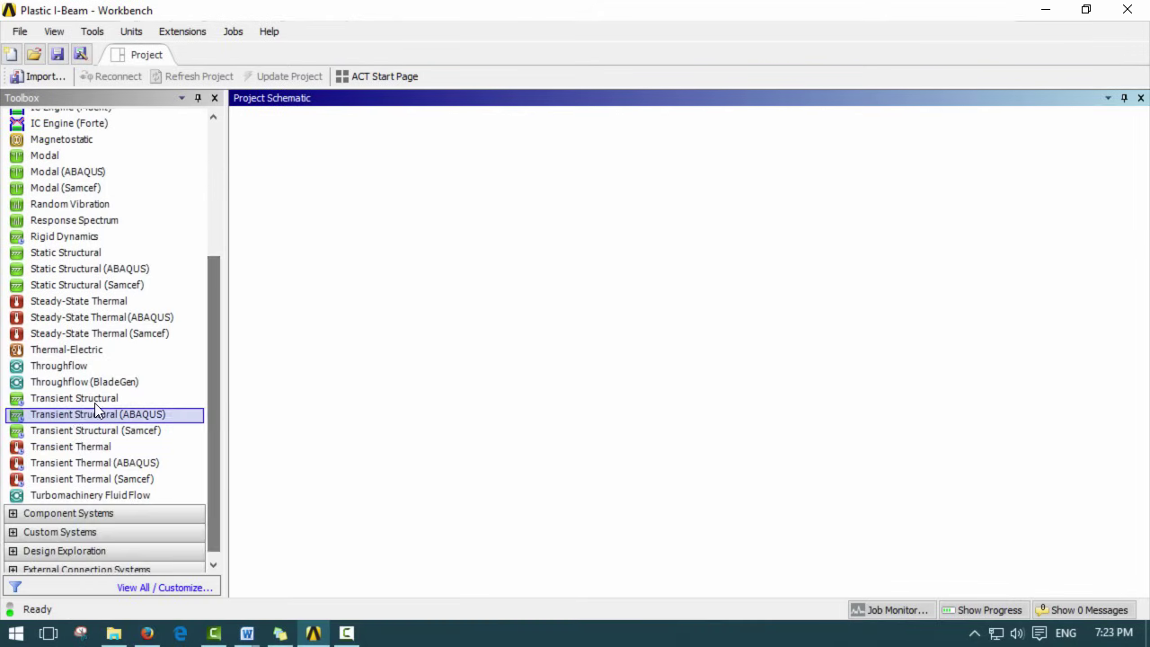
drag(65, 254, 361, 187)
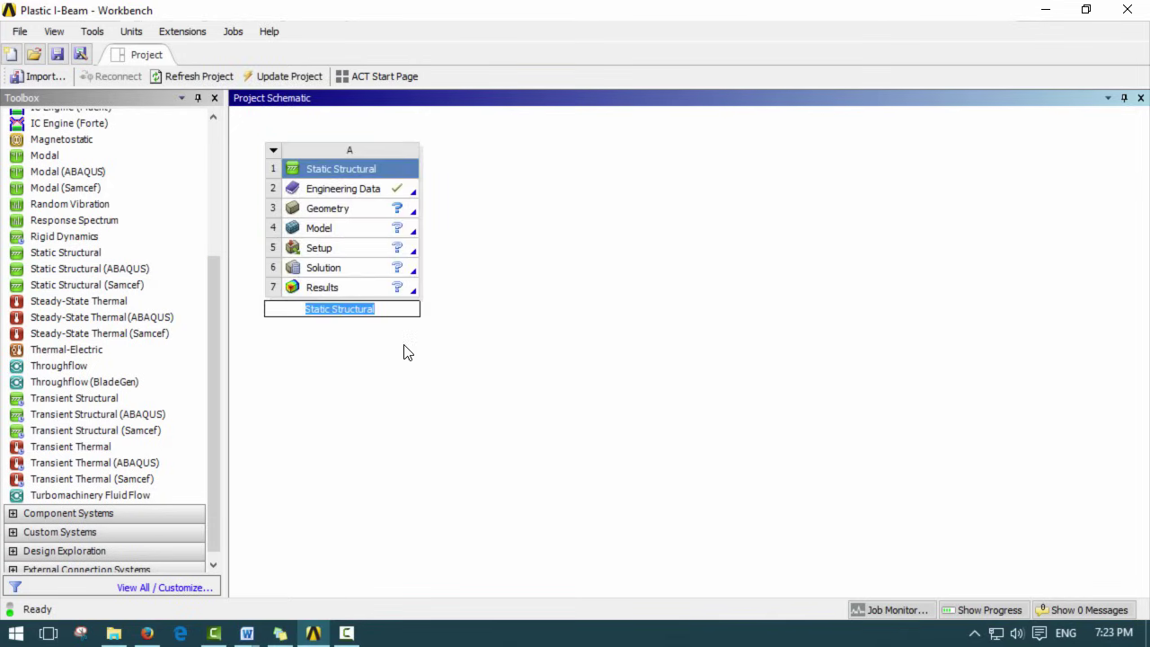
text(IBeam)
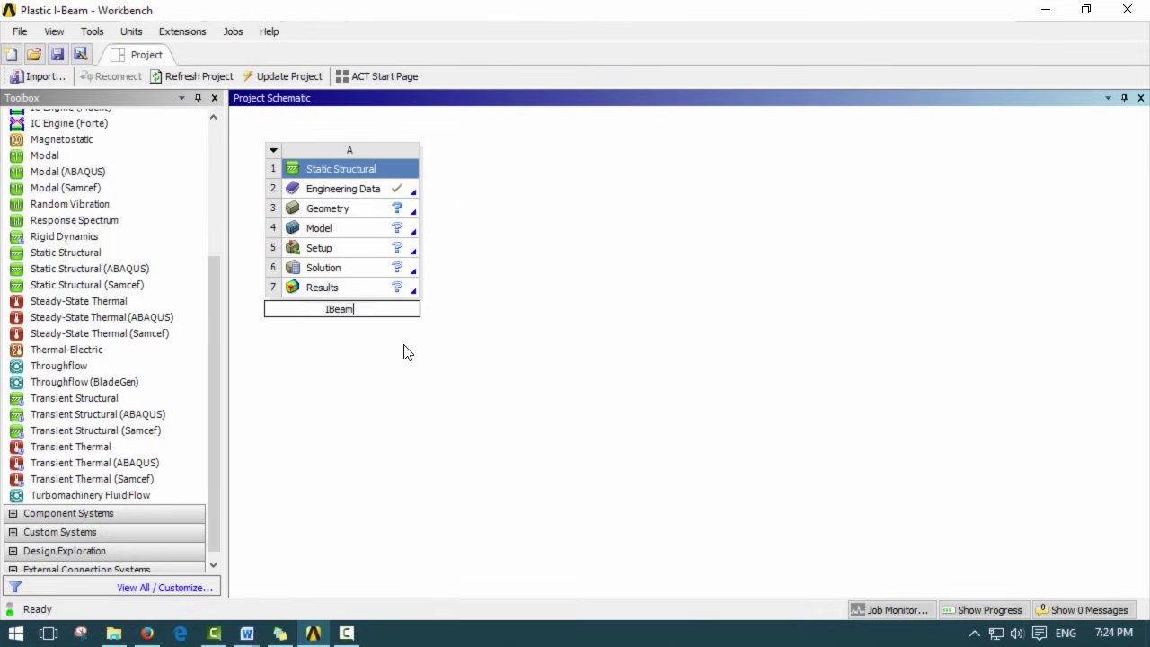
key(Return)
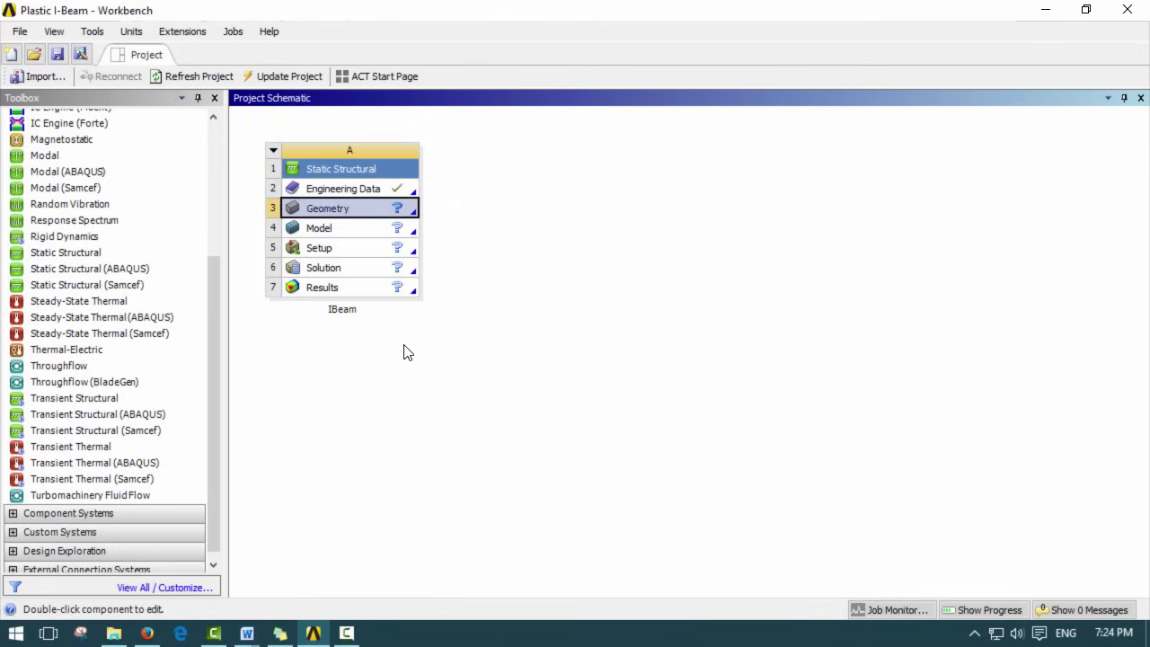
- Open the IBeam system's Engineering Data and expand the Plasticity models available for Structural Steel
double_click(365, 188)
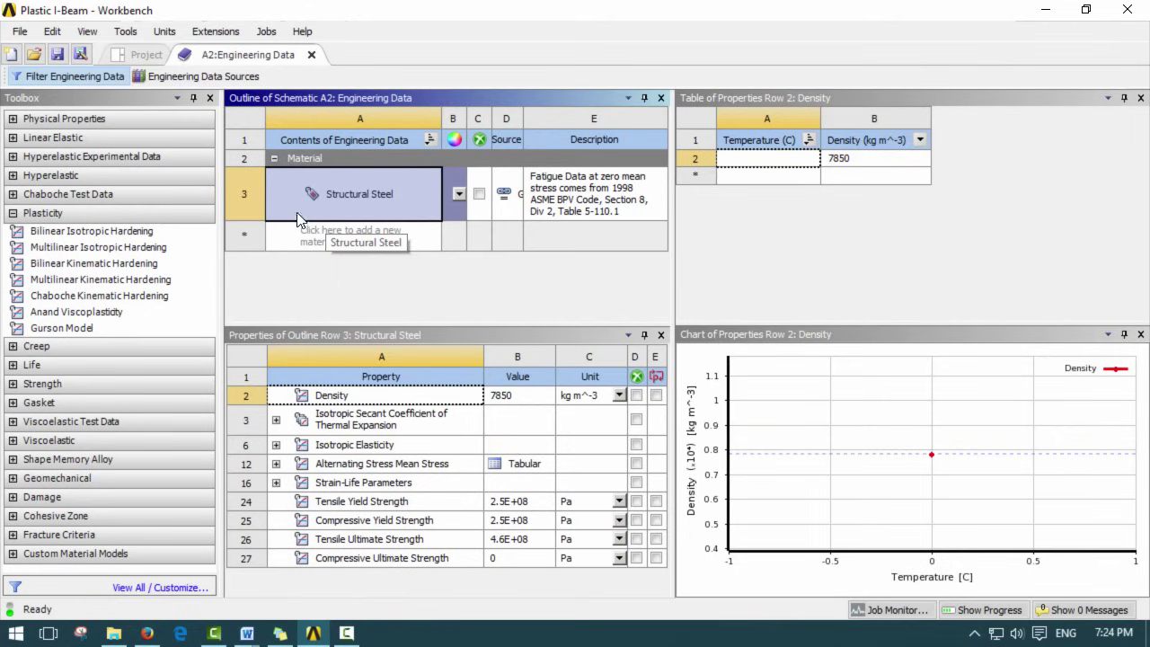
click(14, 219)
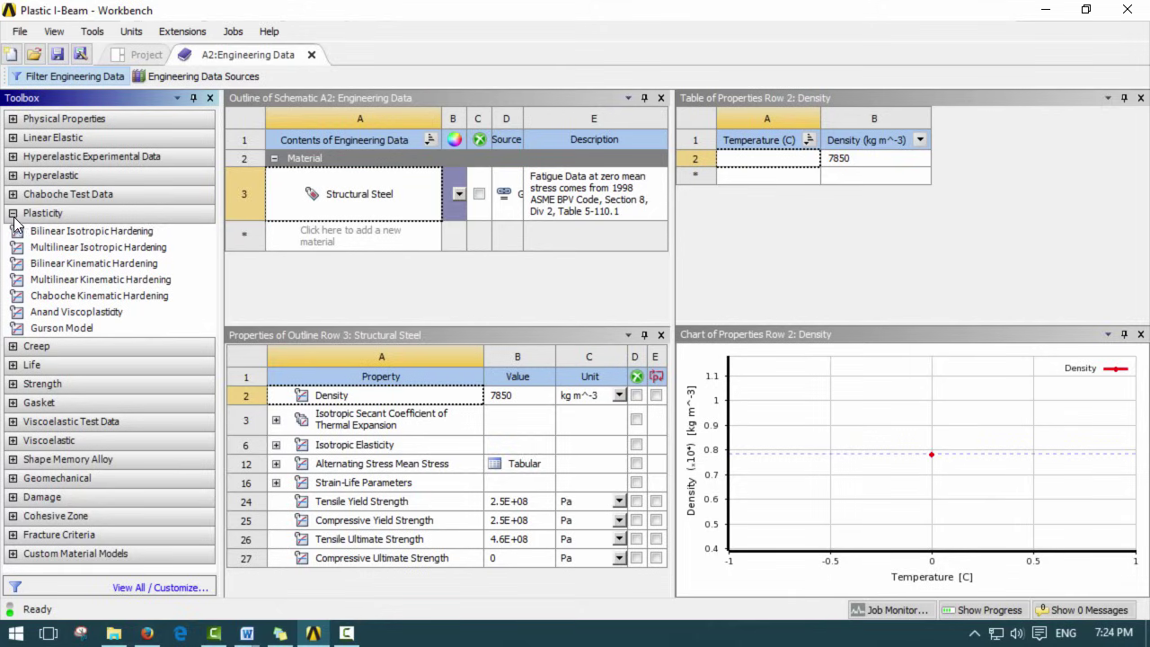
click(13, 214)
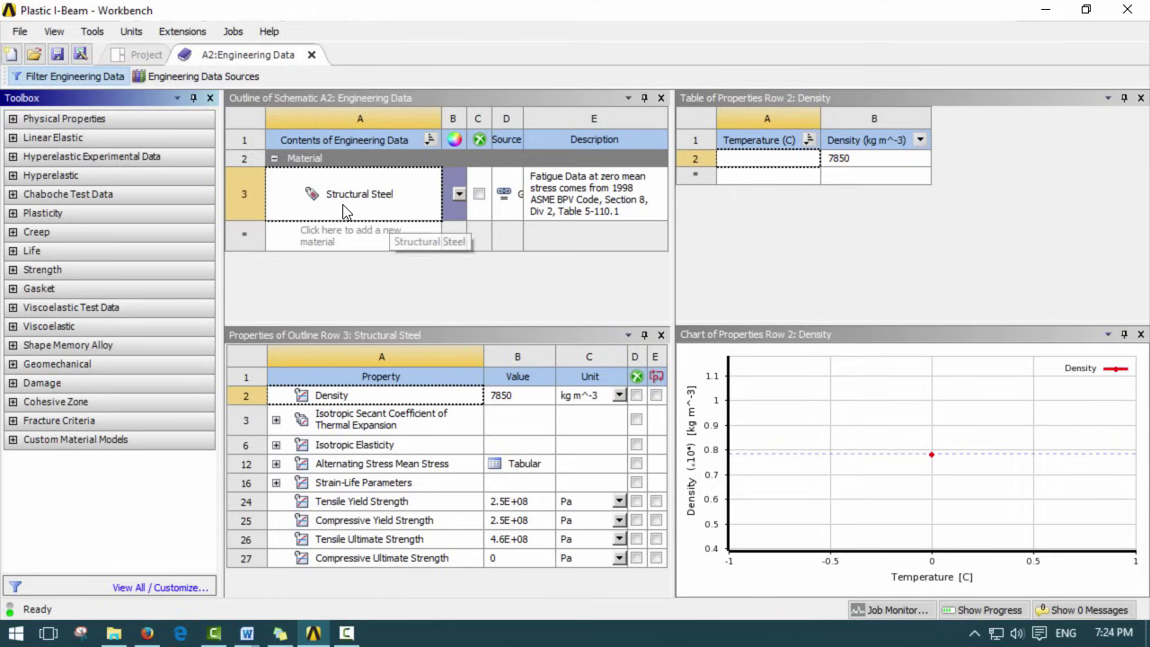
click(16, 214)
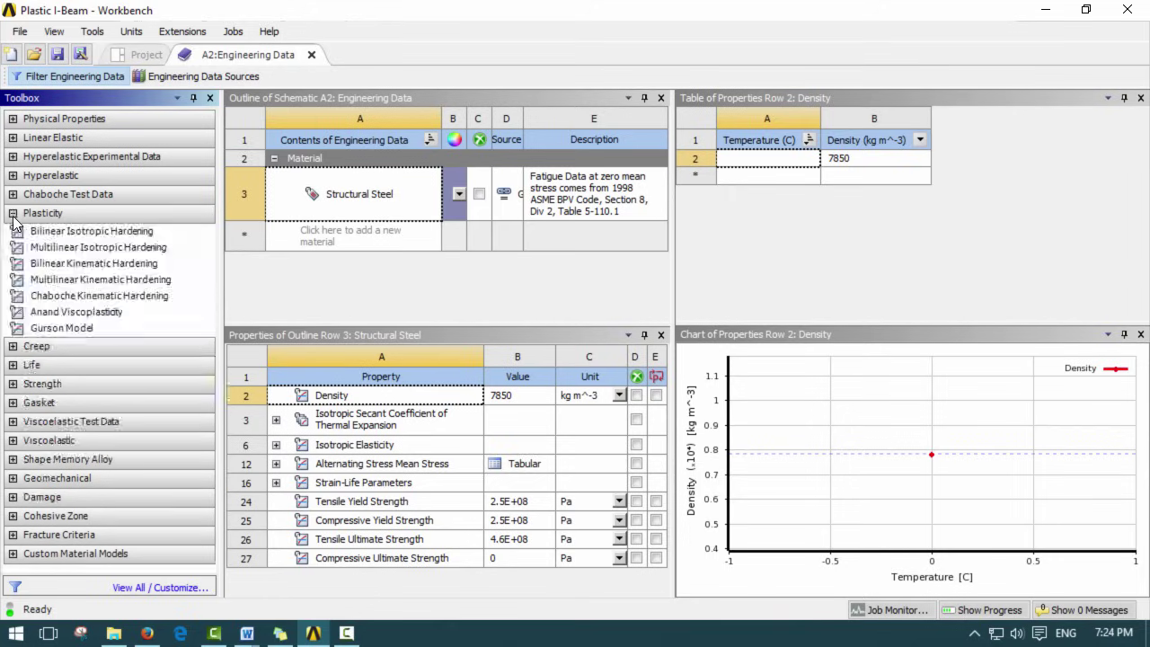
click(117, 231)
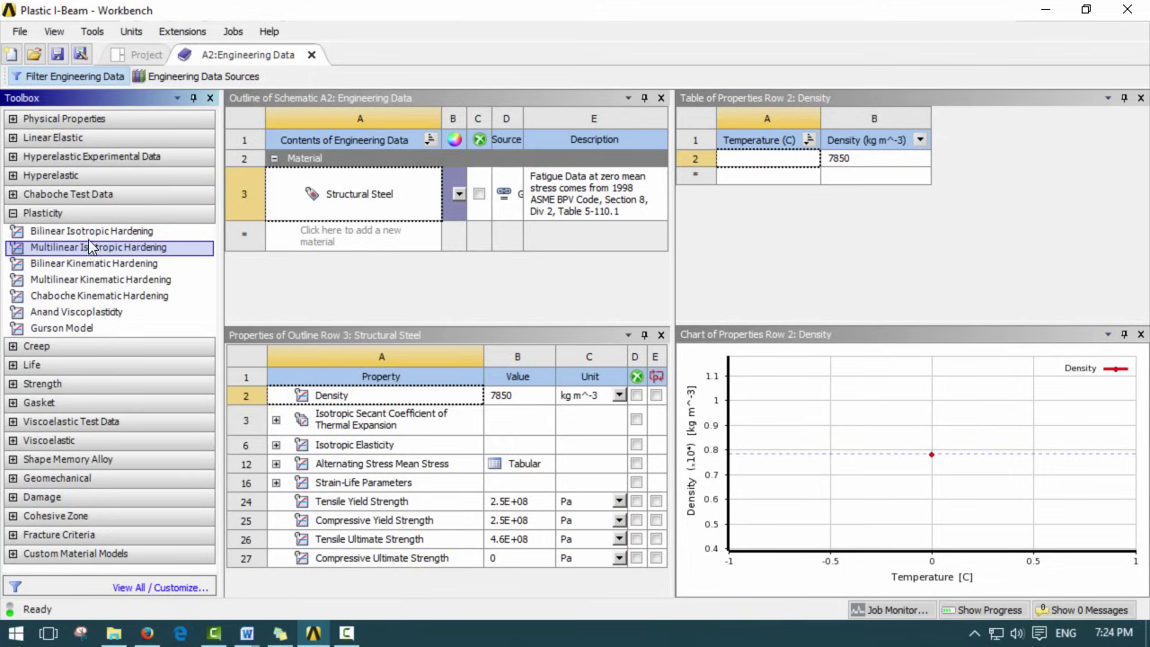
- Switch to the Word document, compare the bilinear and multilinear stress-strain diagrams, and return to Workbench
mouse_move(247, 633)
click(296, 563)
scroll(646, 314, down, 5)
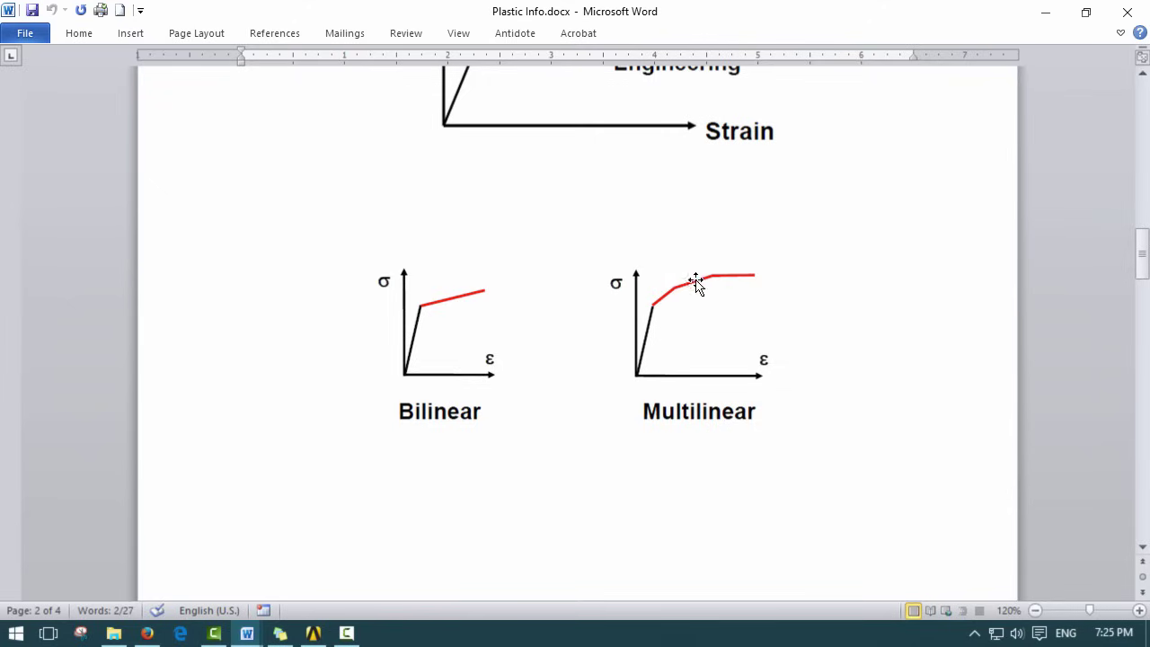
click(1044, 12)
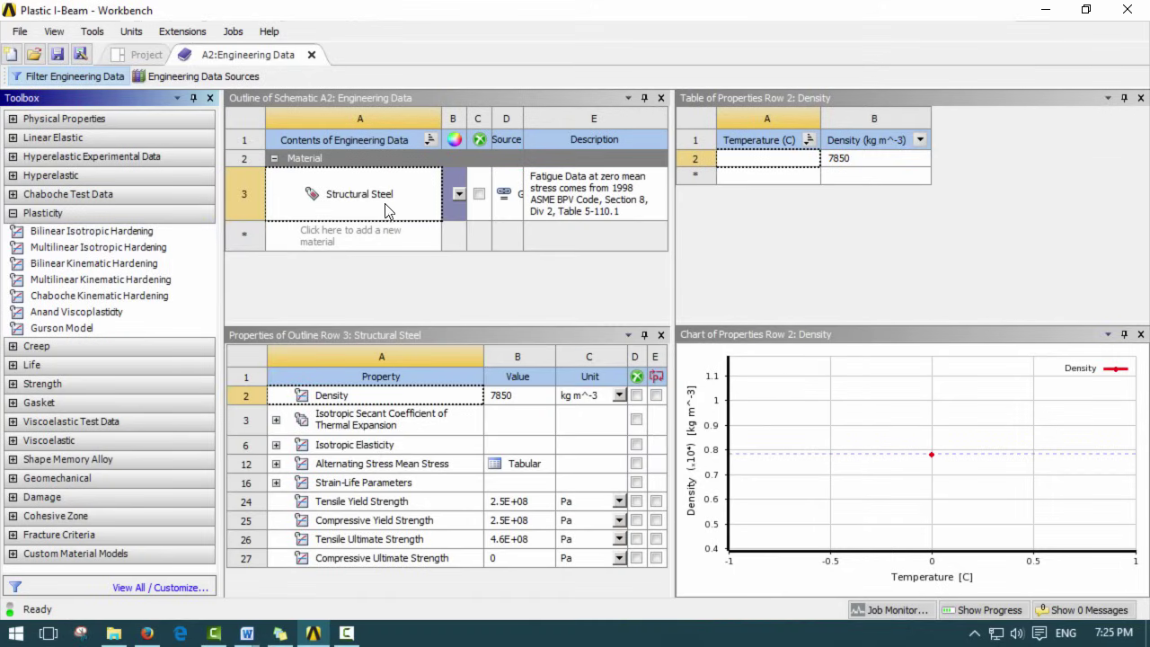
- Add Bilinear Isotropic Hardening to Structural Steel and set its yield strength to 250 MPa
drag(458, 327, 475, 289)
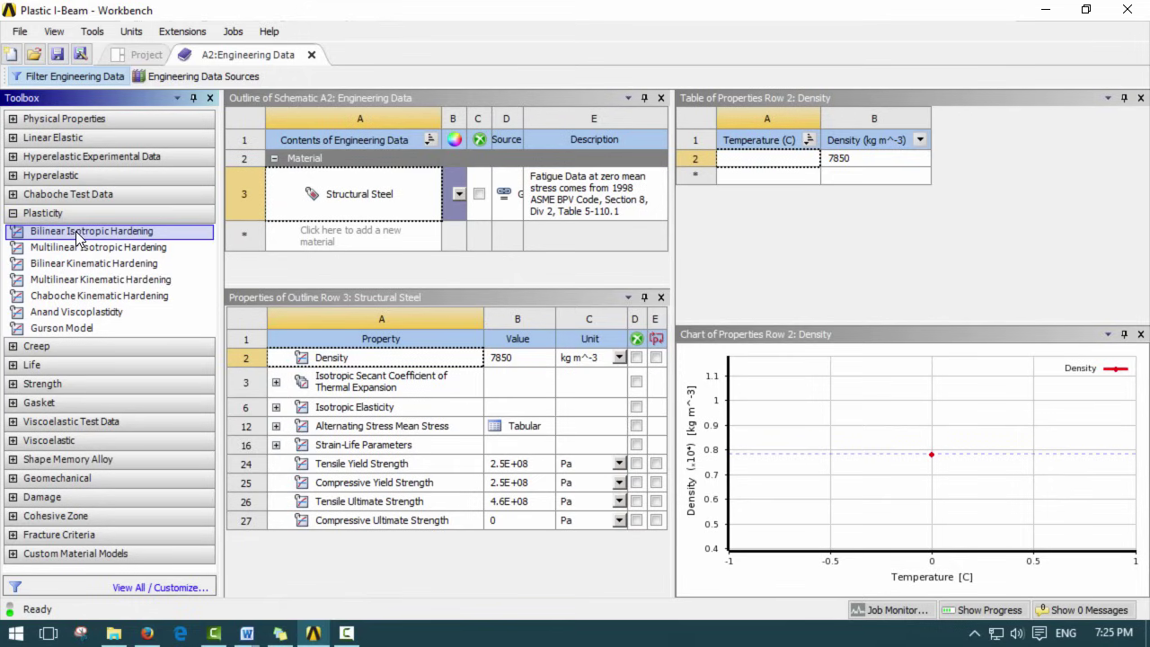
drag(77, 236, 368, 381)
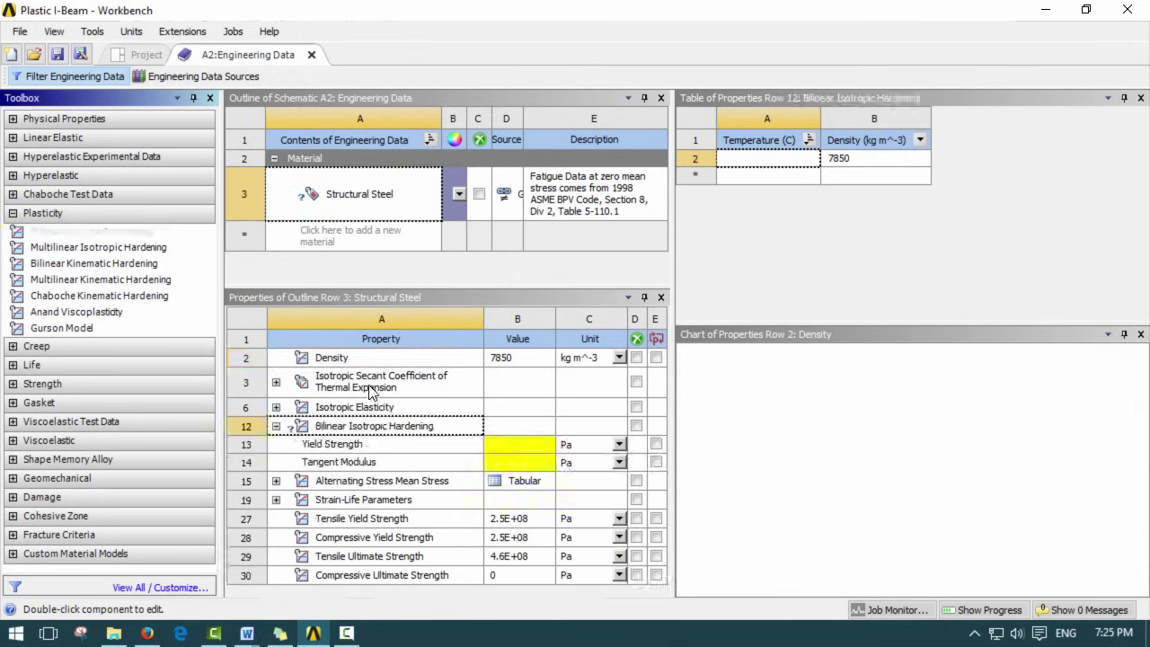
click(375, 432)
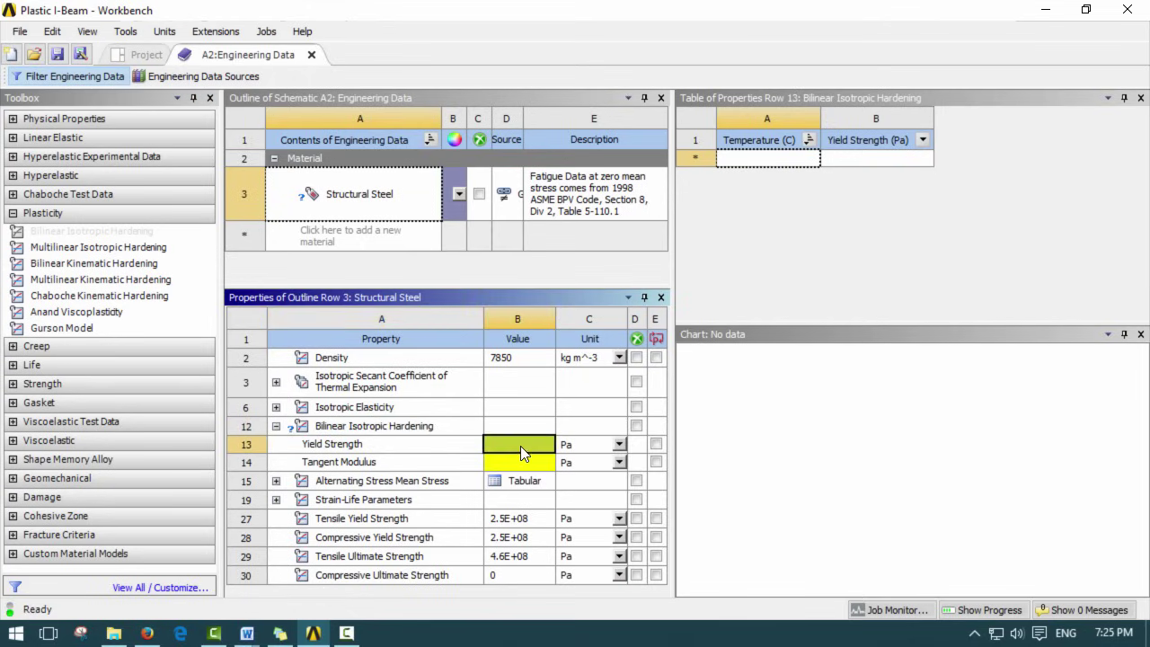
text(250)
key(Return)
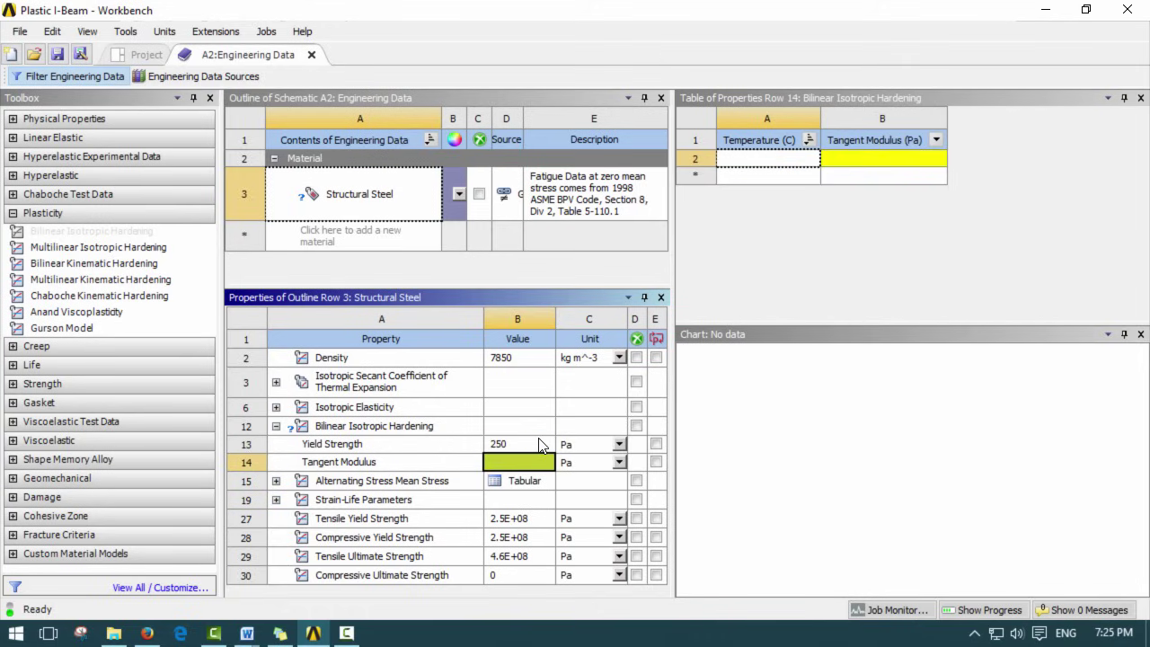
click(619, 444)
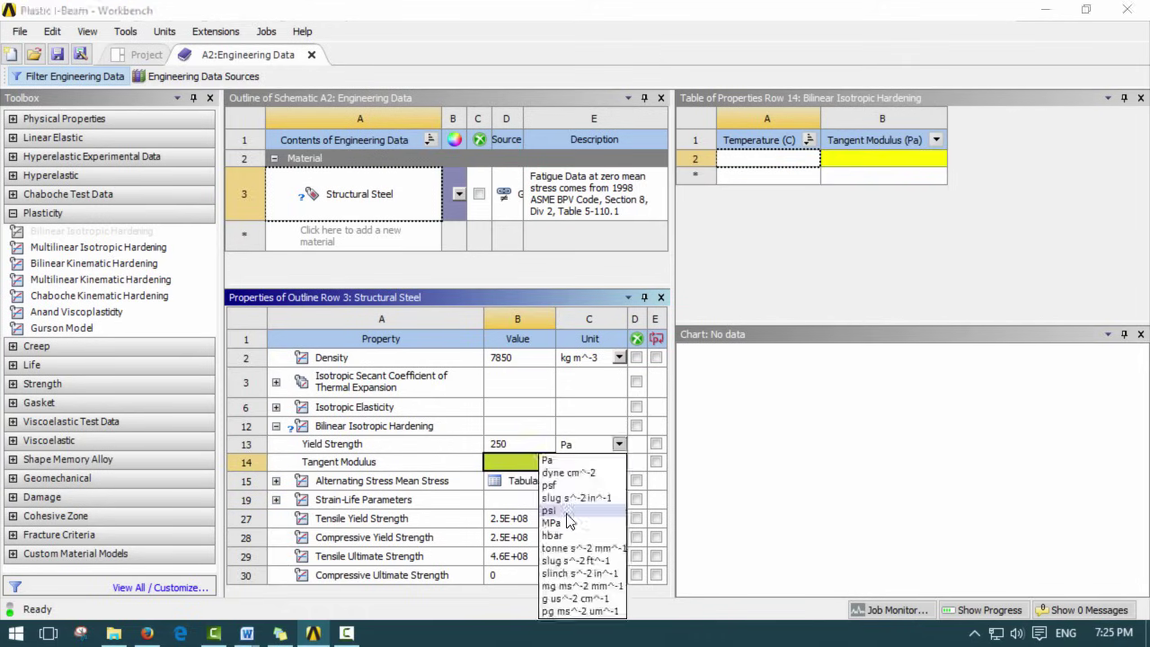
click(580, 536)
text(250)
key(Return)
- Set the bilinear hardening tangent modulus to 1450 Pa and display the resulting stress-strain chart
text(1)
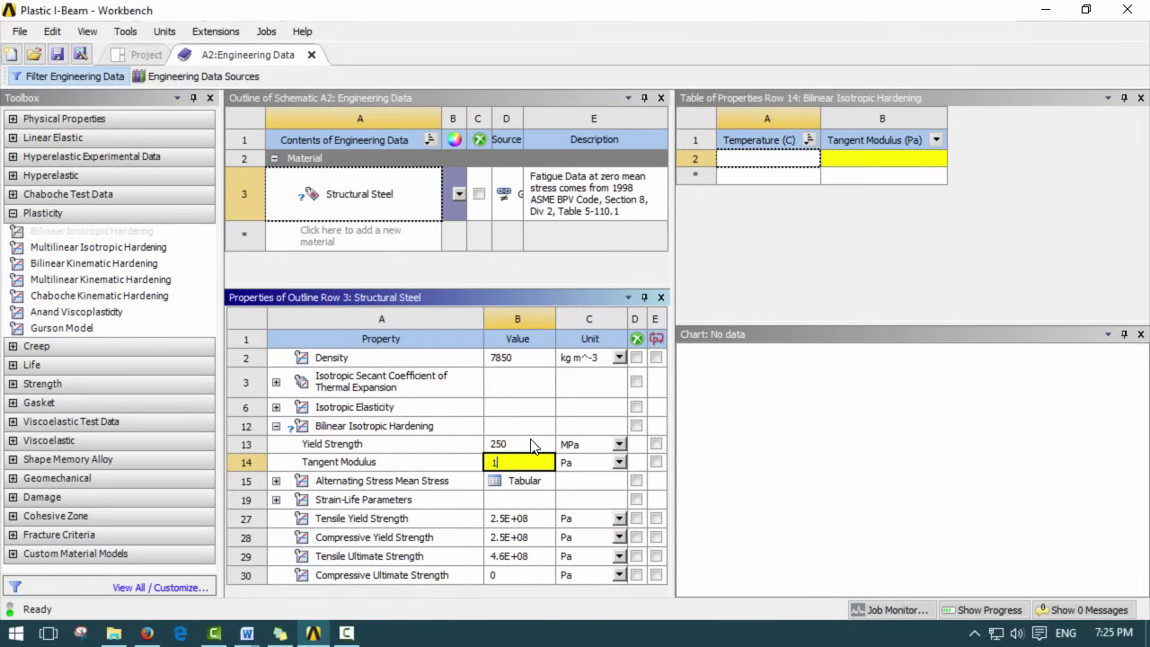
text(450)
key(Return)
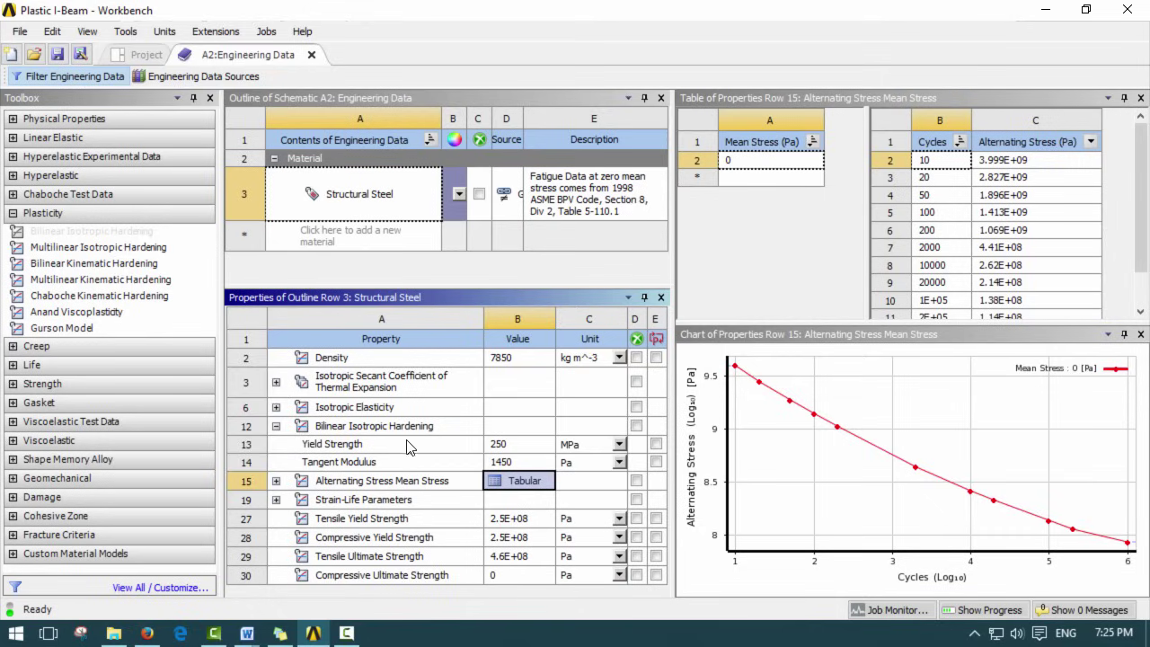
click(373, 428)
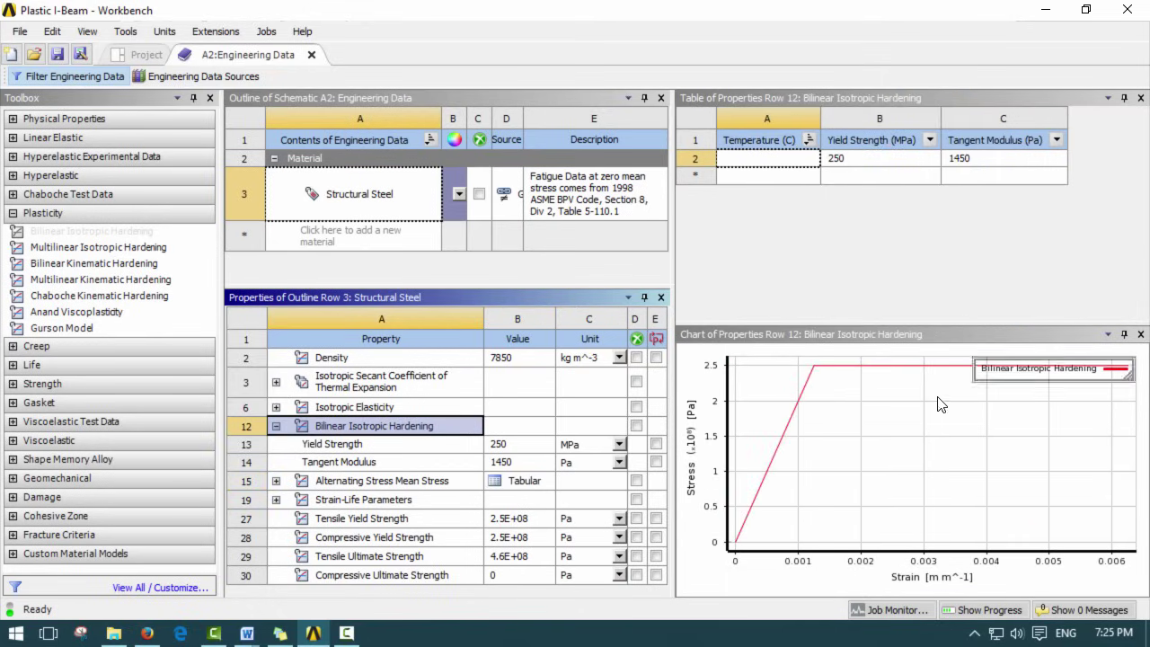
- Change the tangent modulus unit to MPa, re-enter its value as 1450, and display the bilinear hardening chart
click(619, 461)
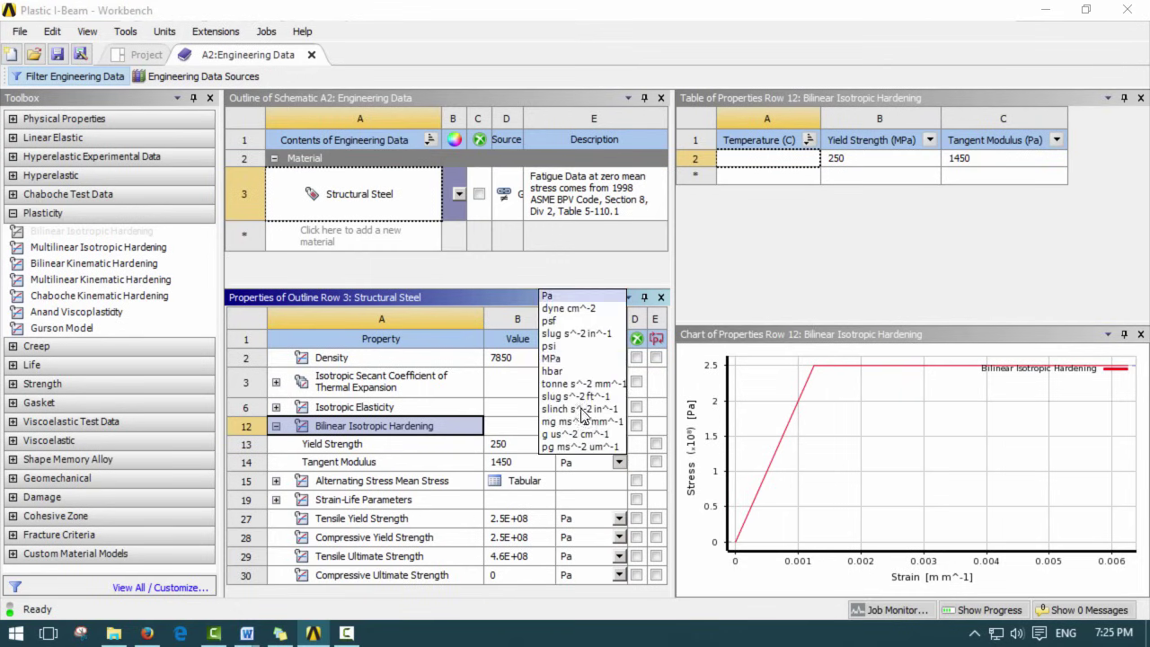
click(575, 344)
click(619, 462)
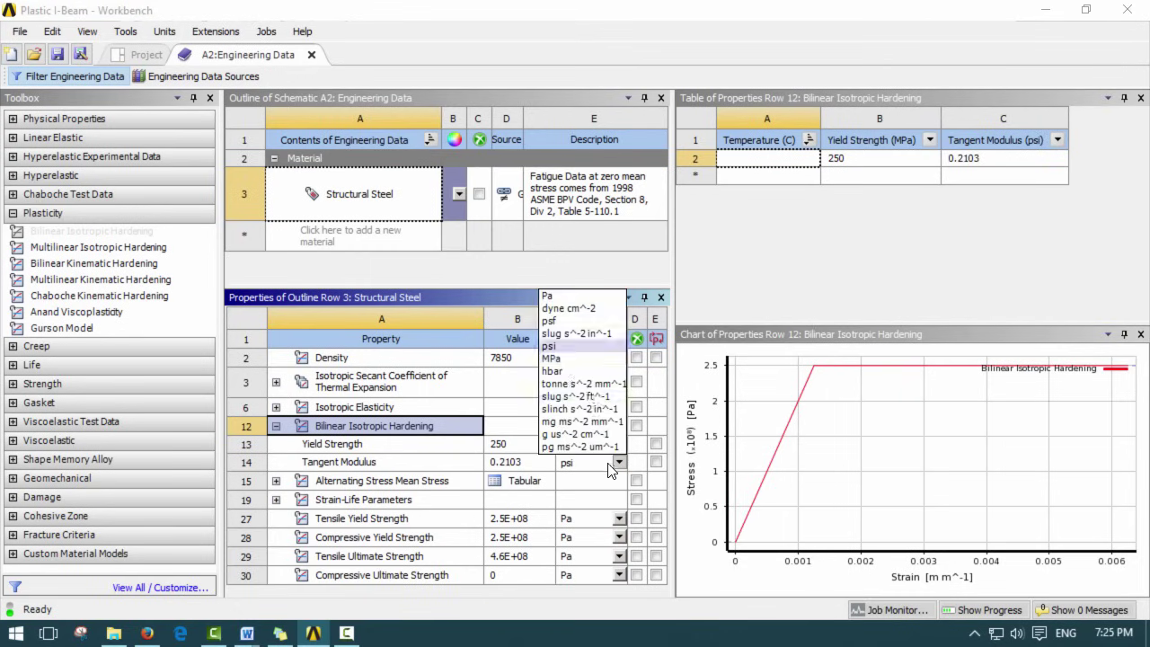
click(583, 375)
click(515, 466)
text(1450)
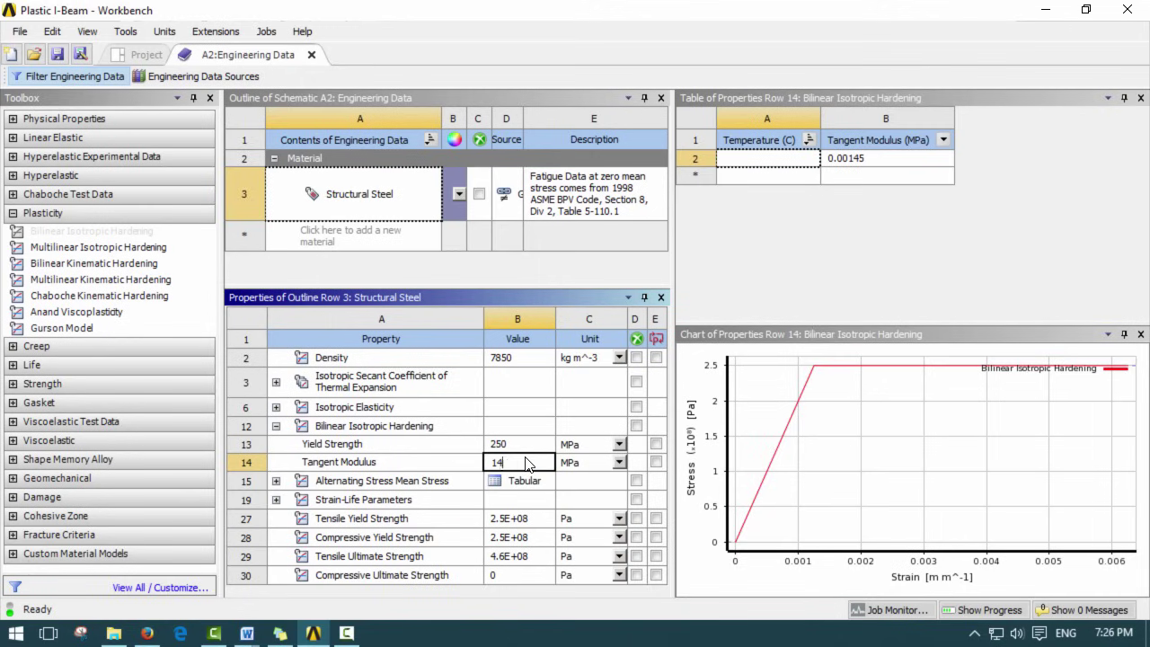
key(Return)
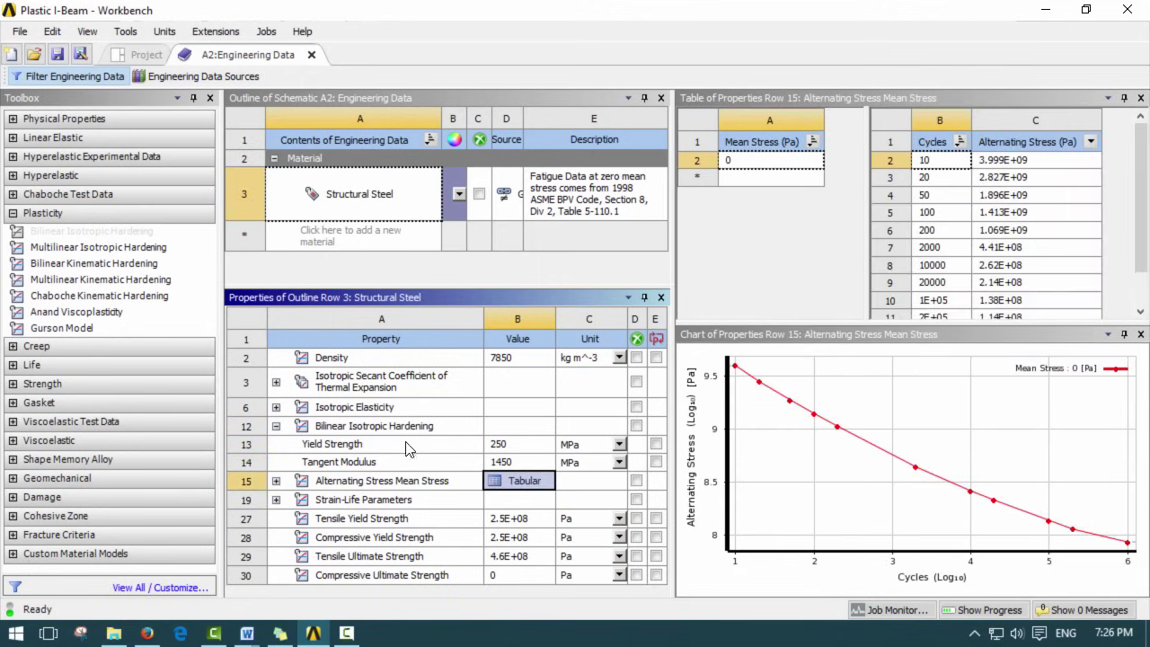
click(403, 429)
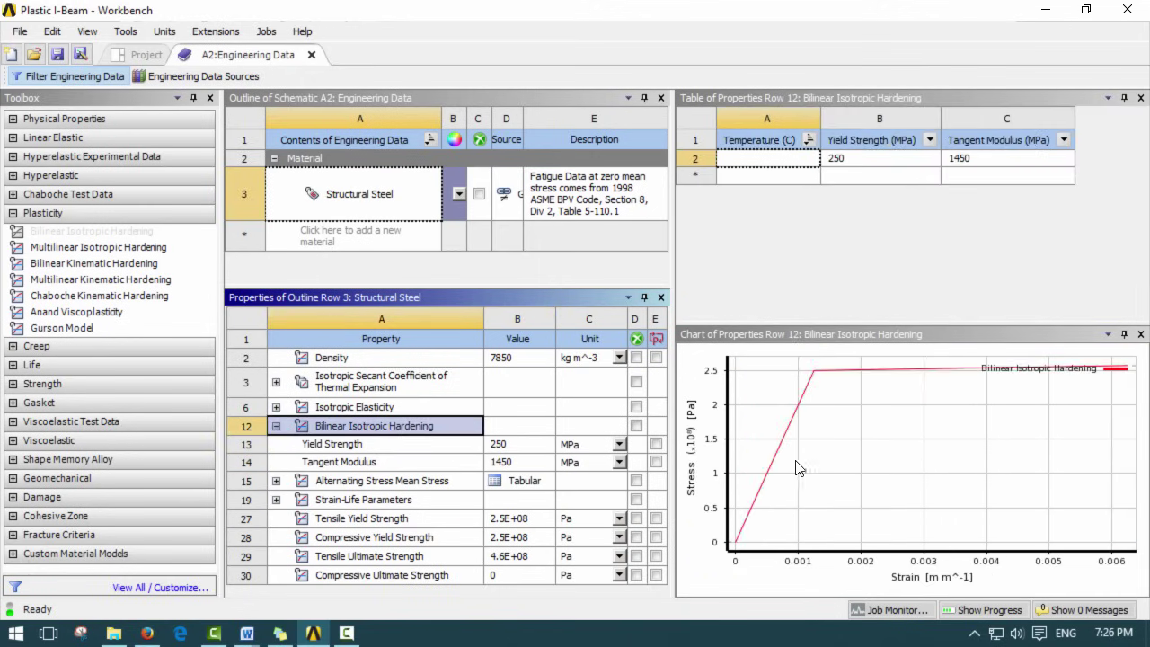
- Delete the Bilinear Isotropic Hardening property from Structural Steel
right_click(308, 437)
click(366, 441)
- Add Multilinear Isotropic Hardening to Structural Steel and enter a temperature of 22 °C in its table
drag(102, 248, 377, 417)
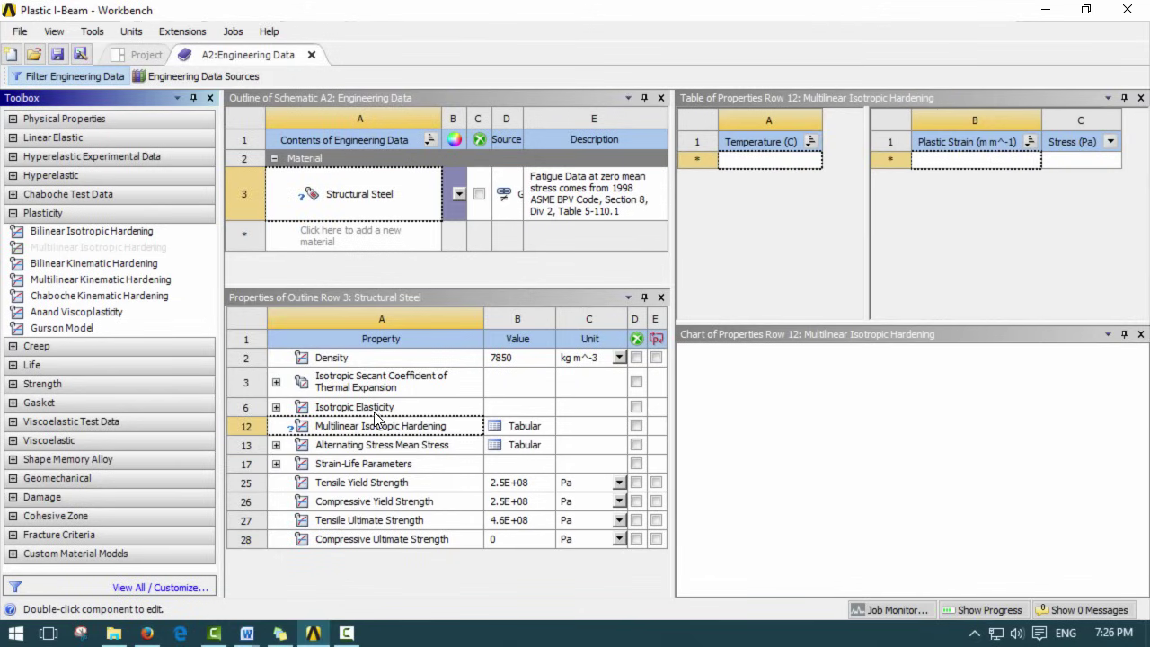
click(530, 428)
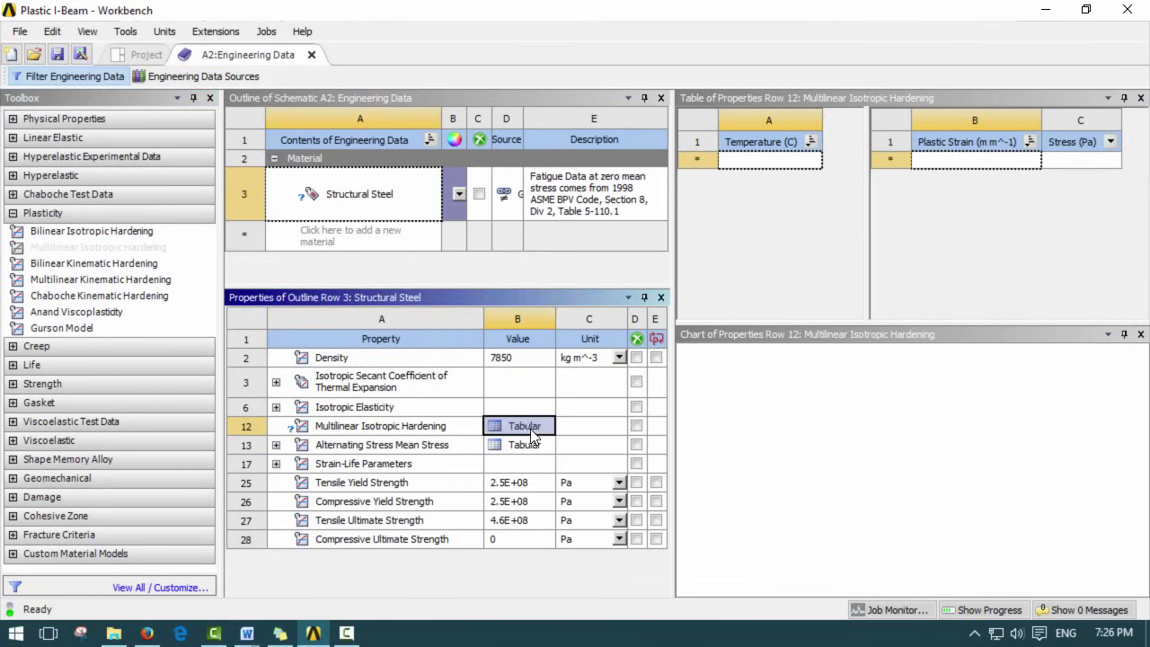
click(790, 162)
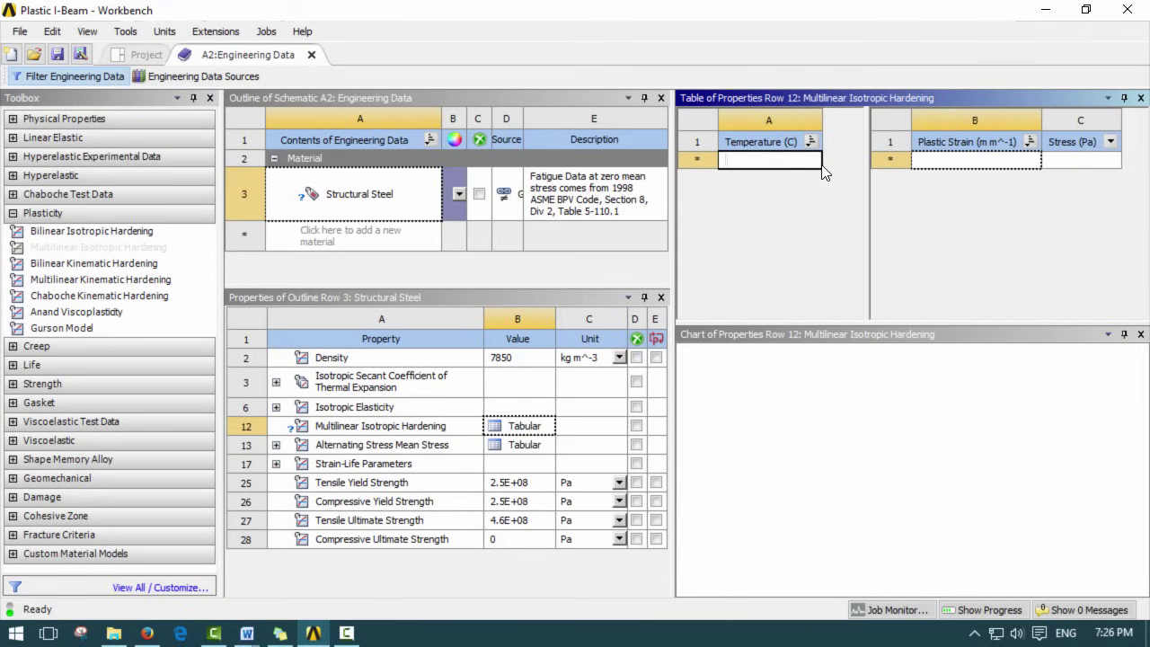
text(22)
key(Return)
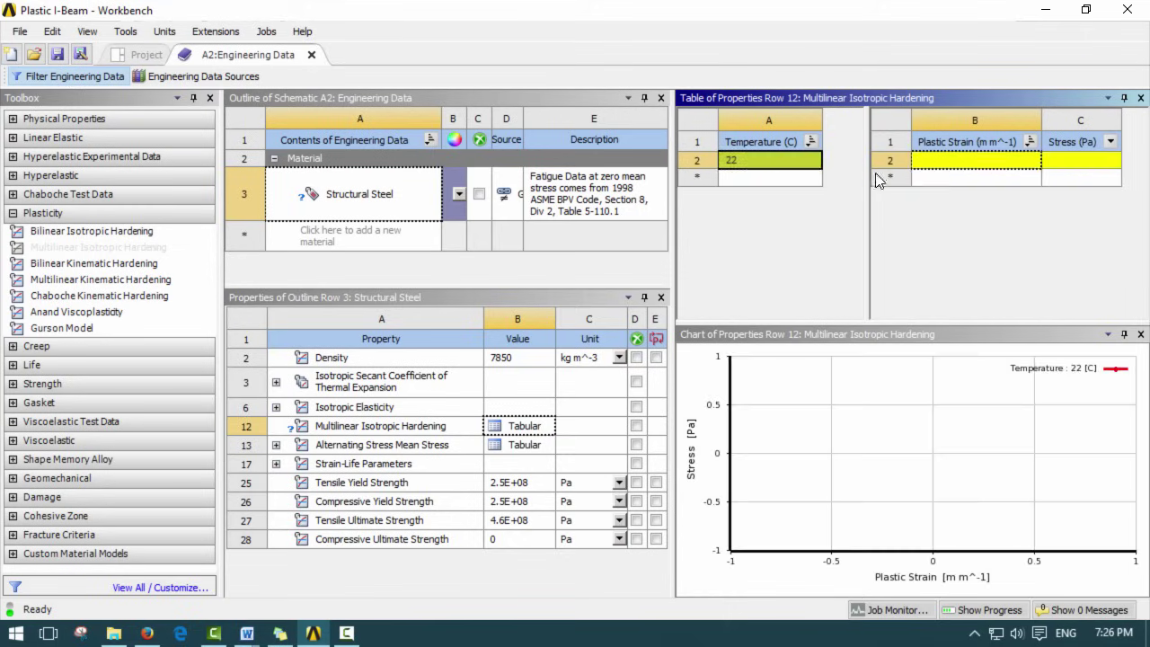
- Enter plastic strains of 0.01, 0.02 and 0.05 in the multilinear hardening table for 22 °C
click(975, 160)
text(0.01)
key(Return)
text(0.02)
key(Return)
text(0.0)
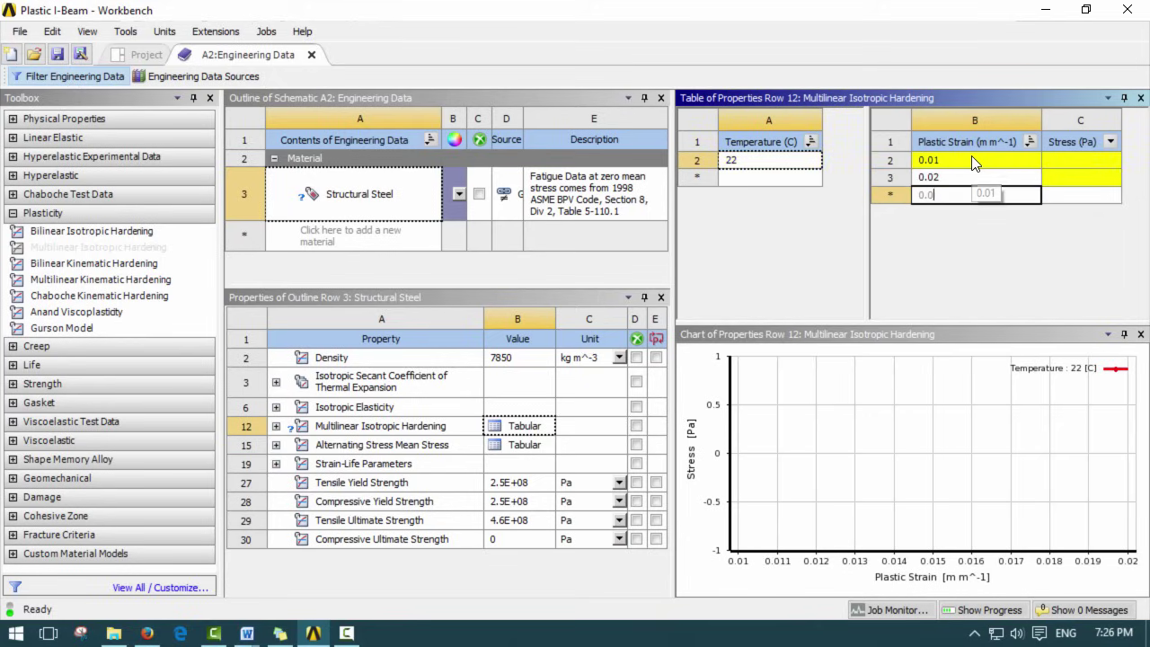
text(5)
key(Return)
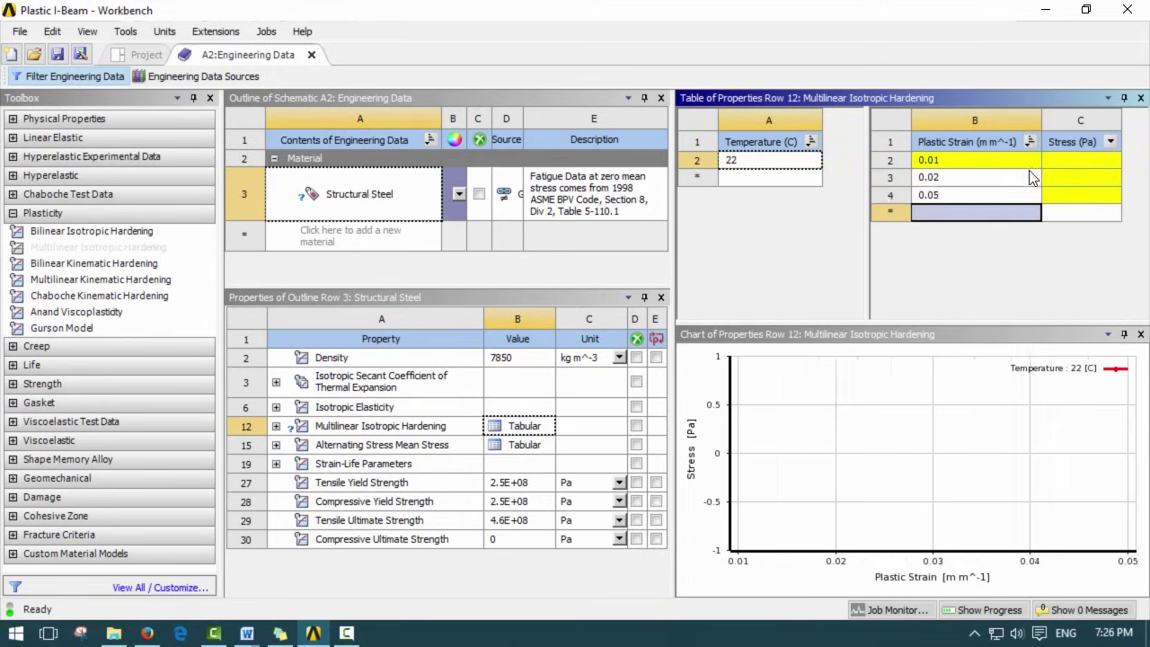
- Change the table's stress unit to MPa and enter stresses of 250, 260 and 265 for the three plastic strains
click(1064, 162)
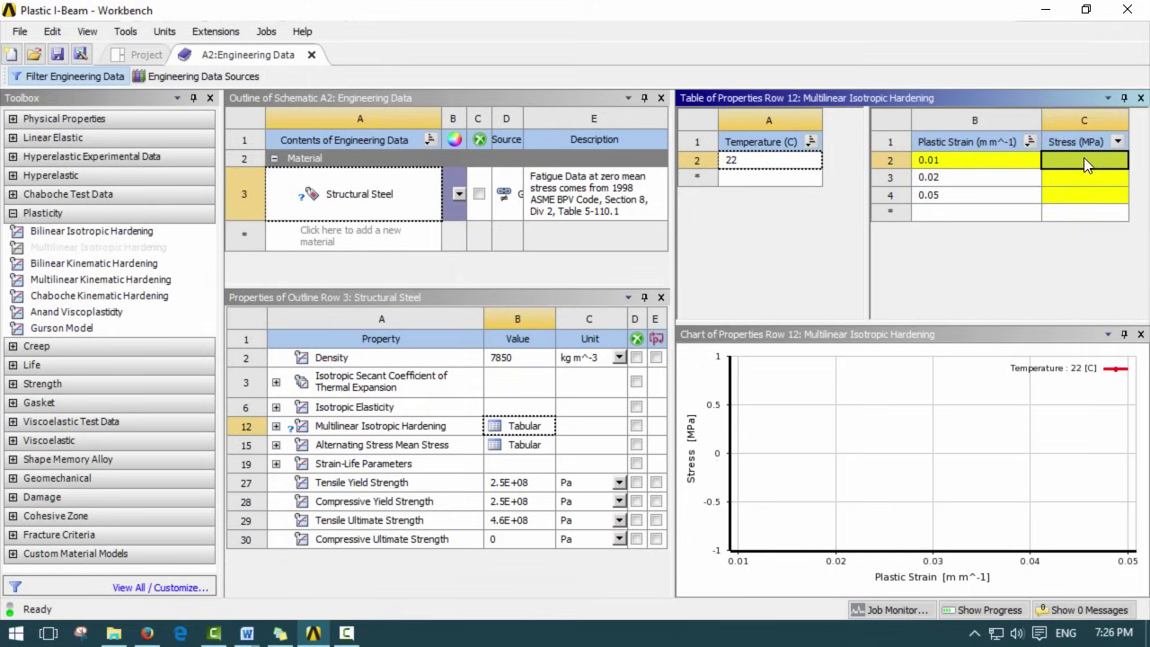
text(250)
key(Return)
text(260)
key(Return)
text(265)
key(Return)
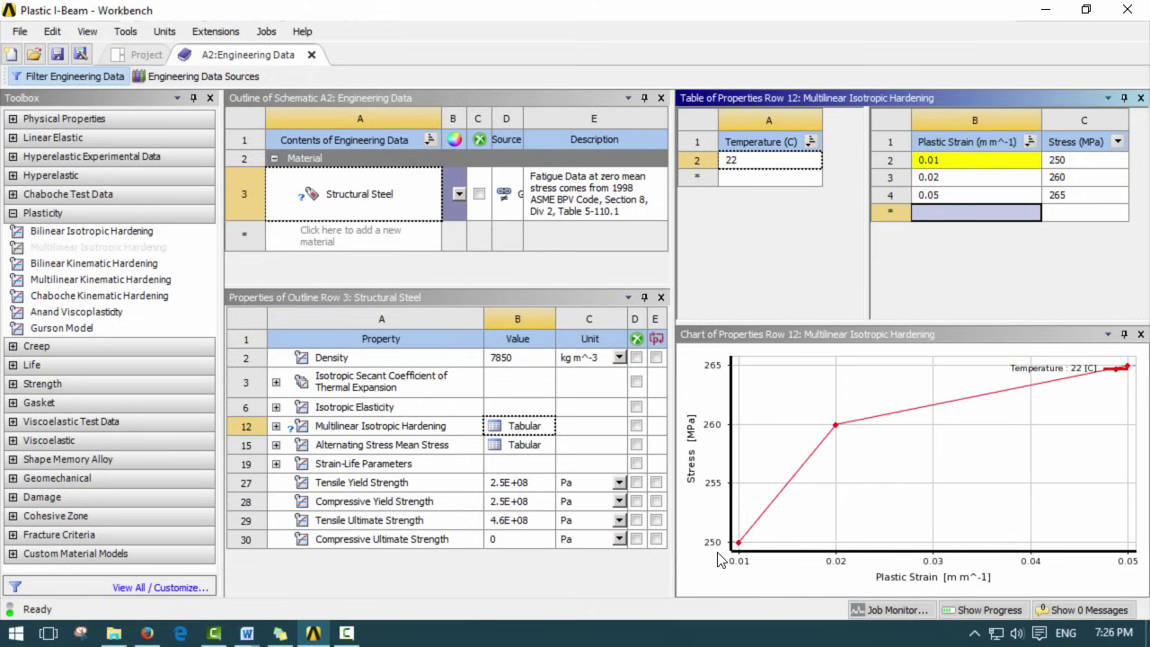
- Inspect the first point of the hardening chart and compare the curve with the Multilinear diagram in the Word document Plastic Info.docx
mouse_move(741, 548)
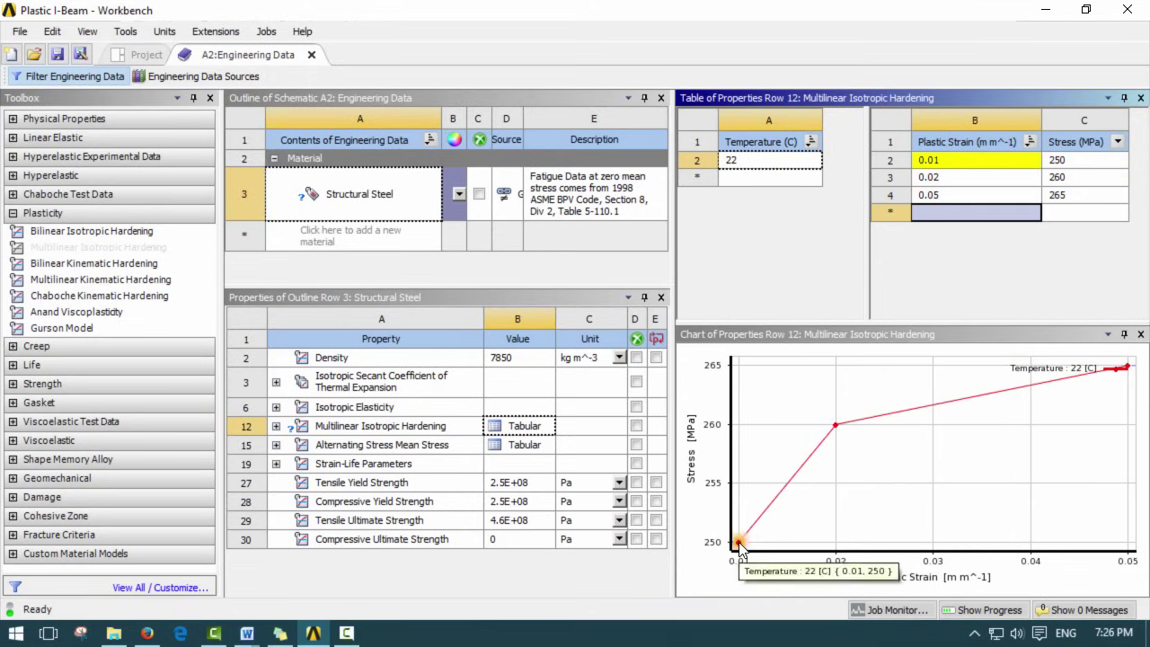
mouse_move(247, 634)
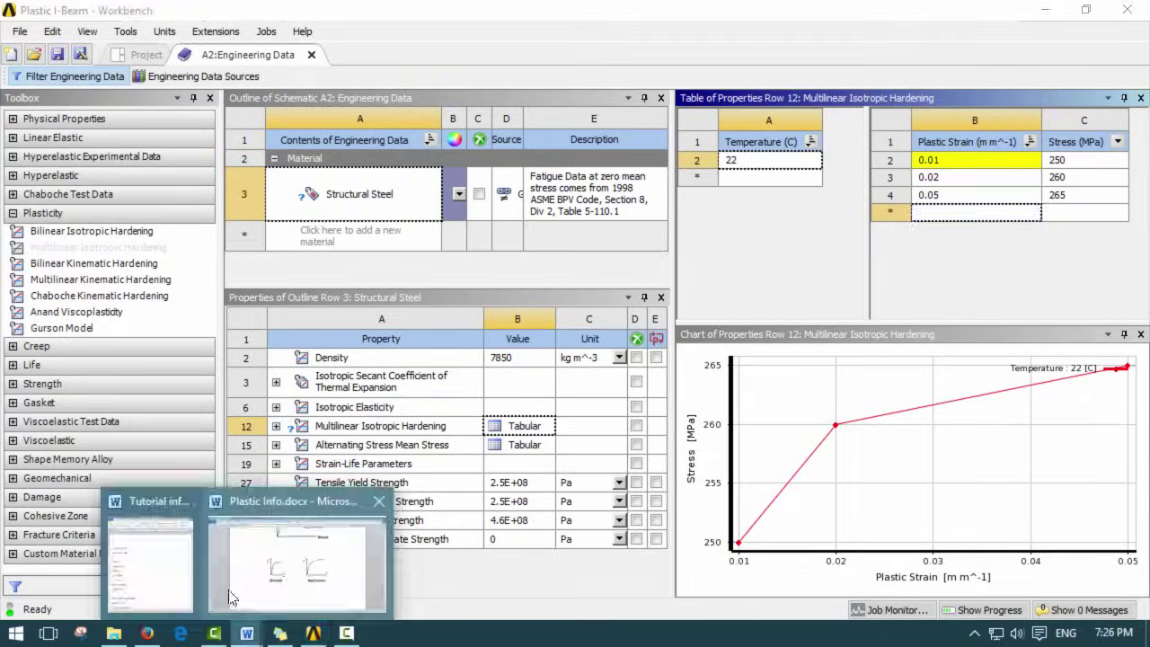
click(296, 549)
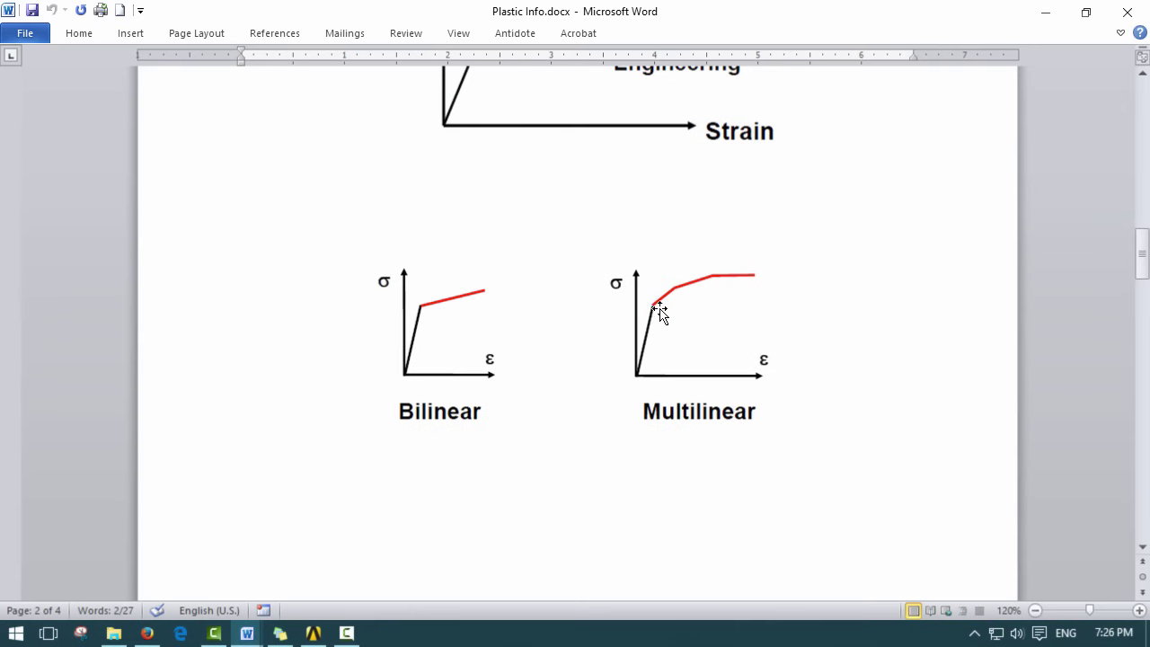
click(1041, 14)
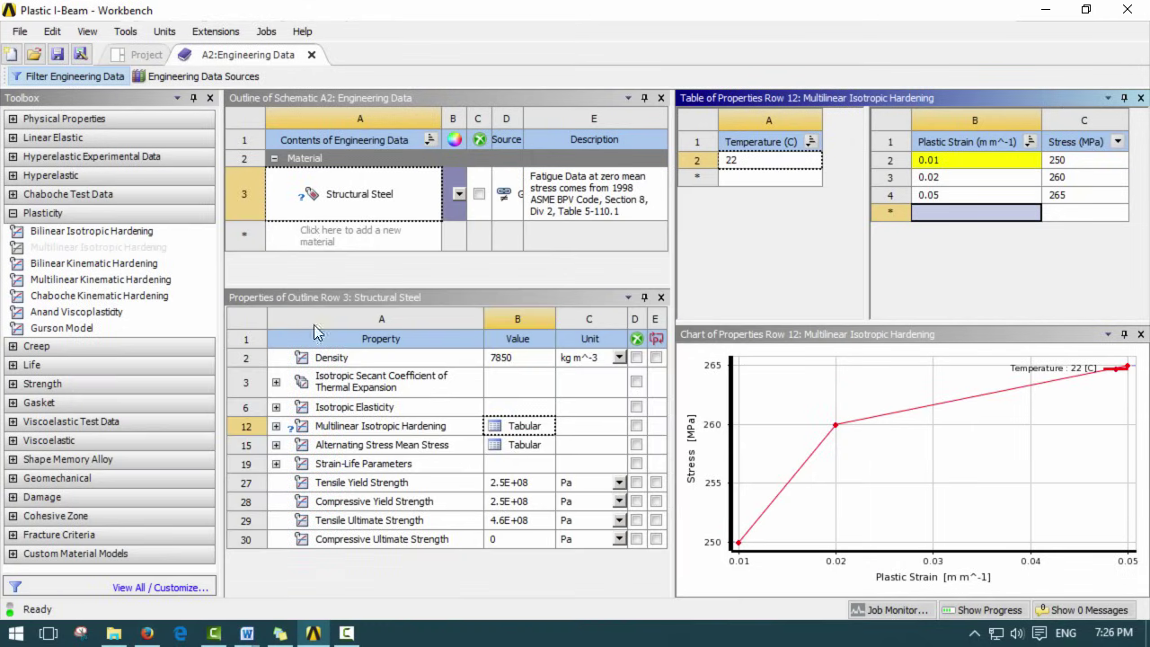
- Delete the Structural Steel material from the engineering data and enlarge the material outline's area
click(36, 231)
click(398, 215)
right_click(398, 215)
click(435, 282)
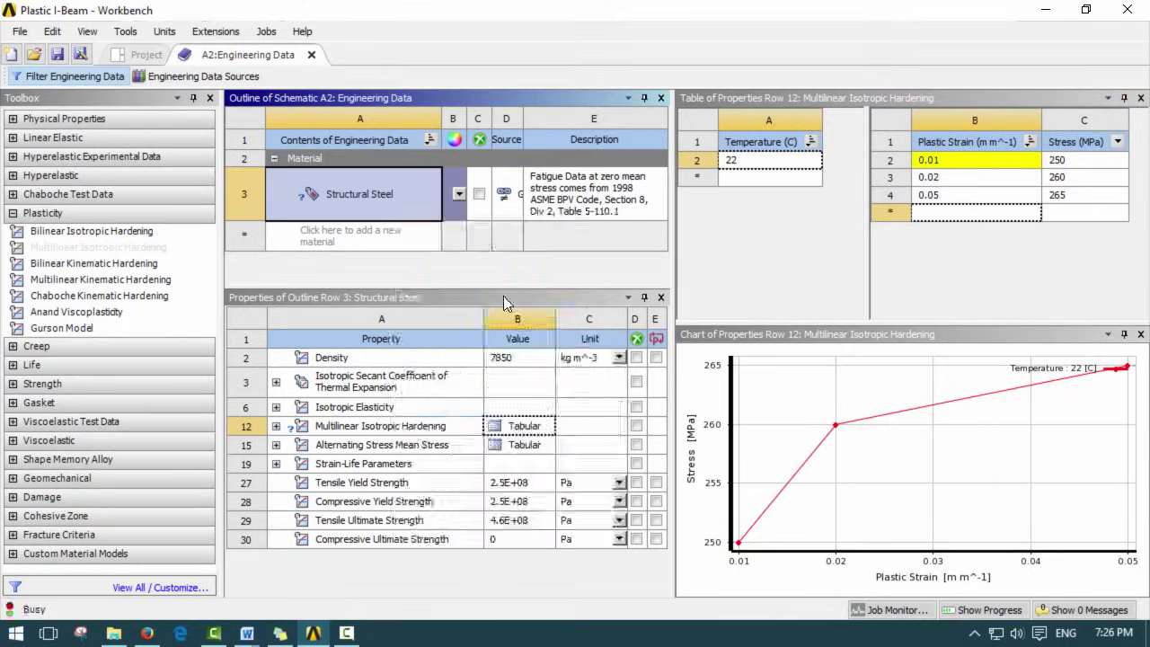
drag(448, 290, 432, 405)
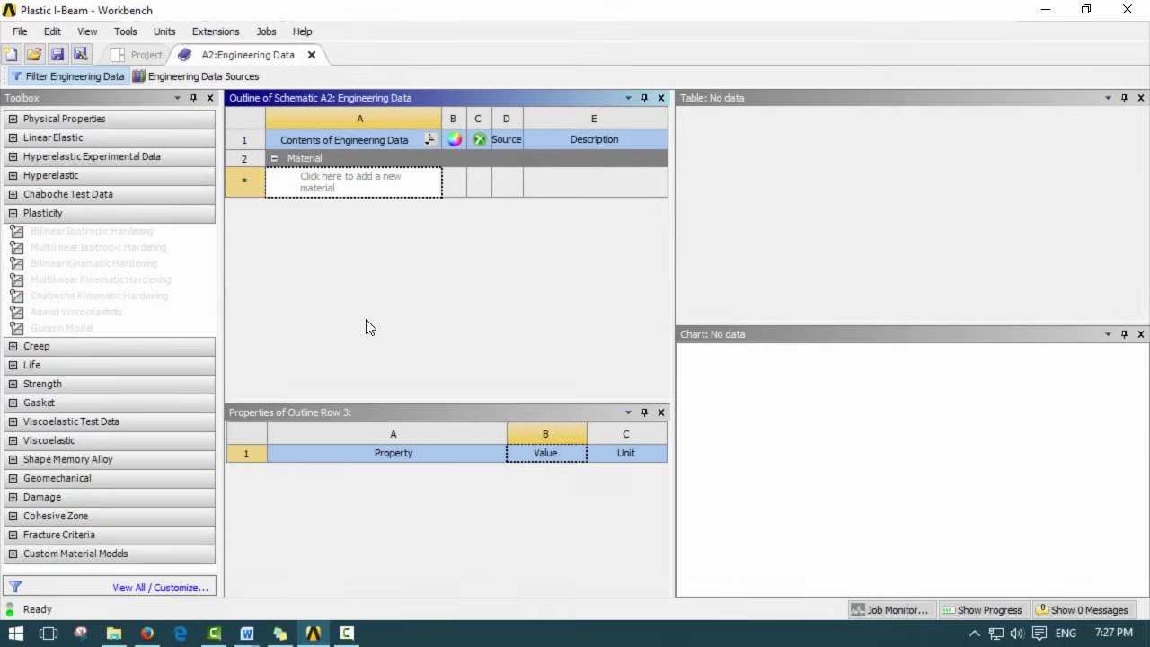
- Add Structural Steel NL from the General Non-linear Materials library to the analysis and return to the engineering data outline
click(199, 77)
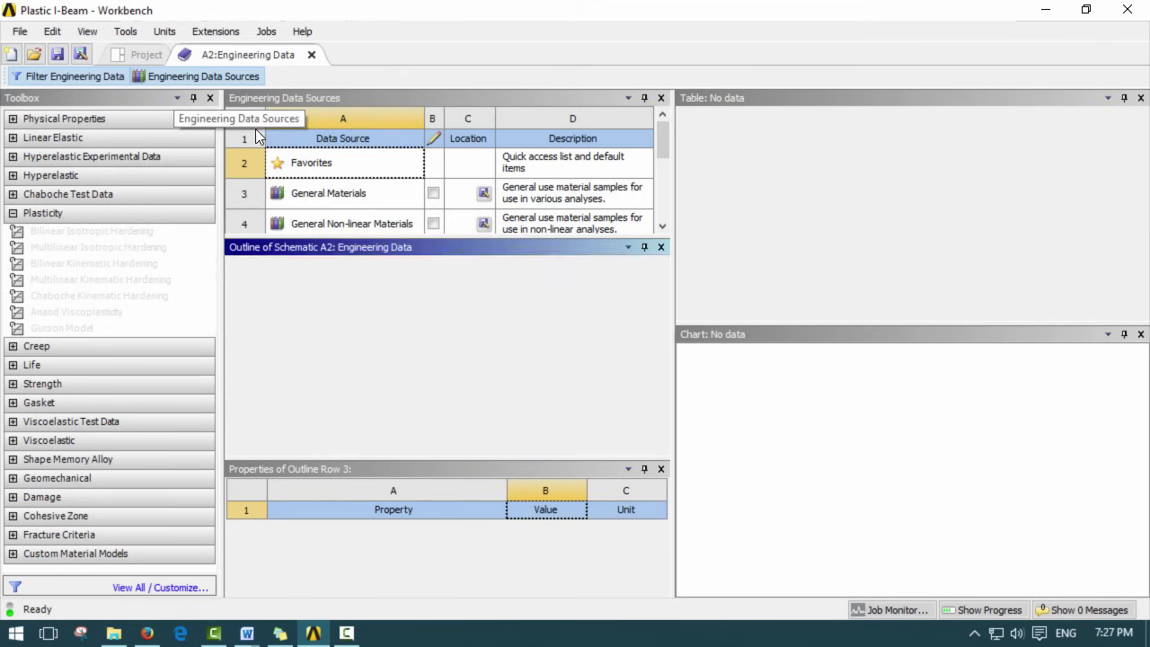
click(352, 225)
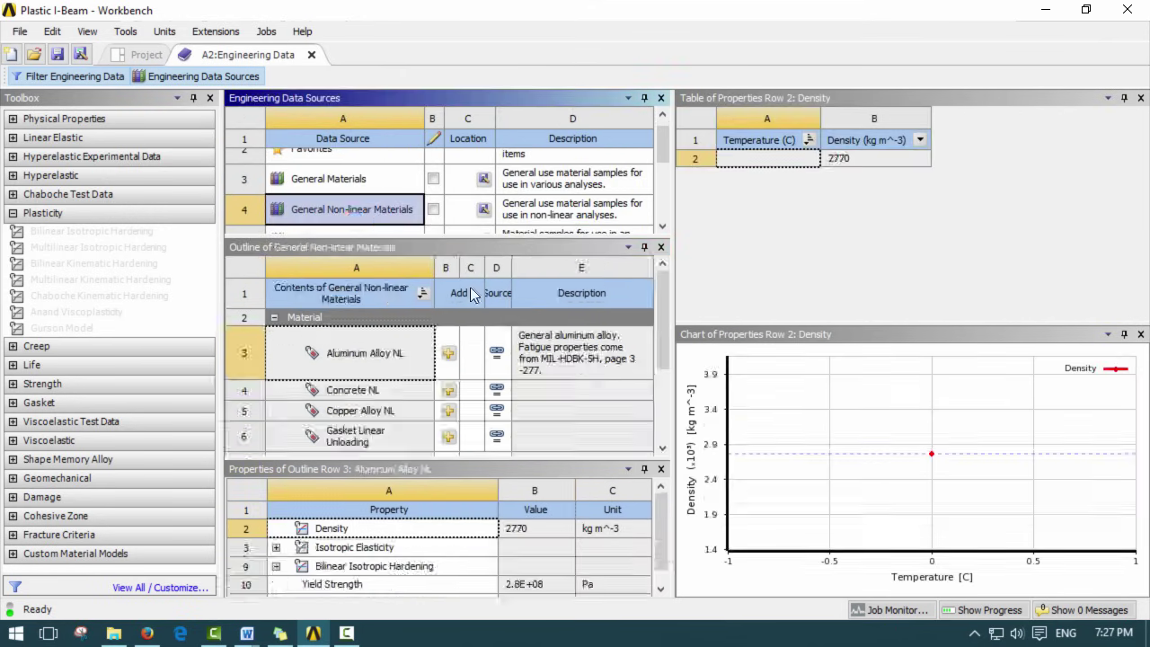
drag(663, 325, 655, 393)
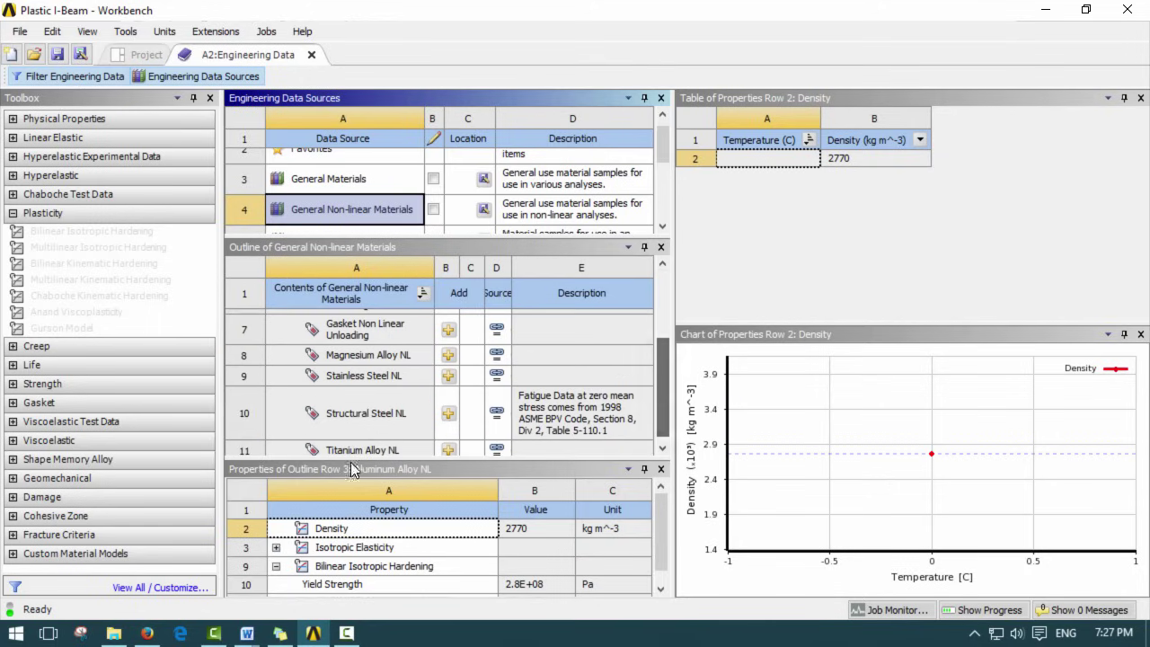
click(447, 413)
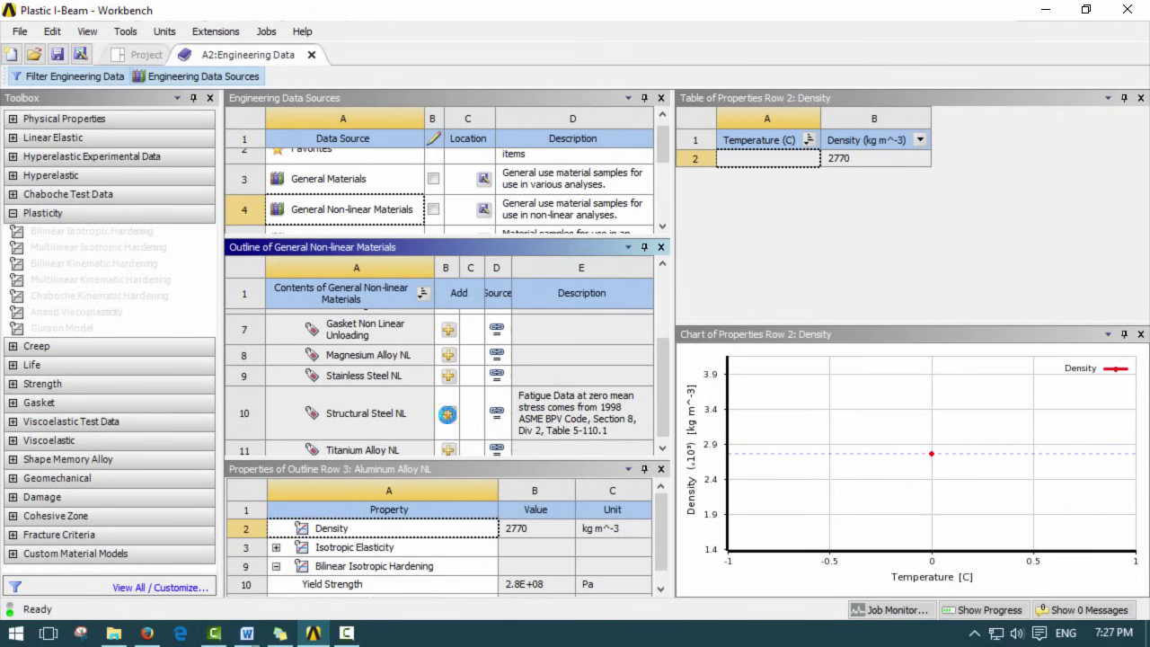
click(228, 79)
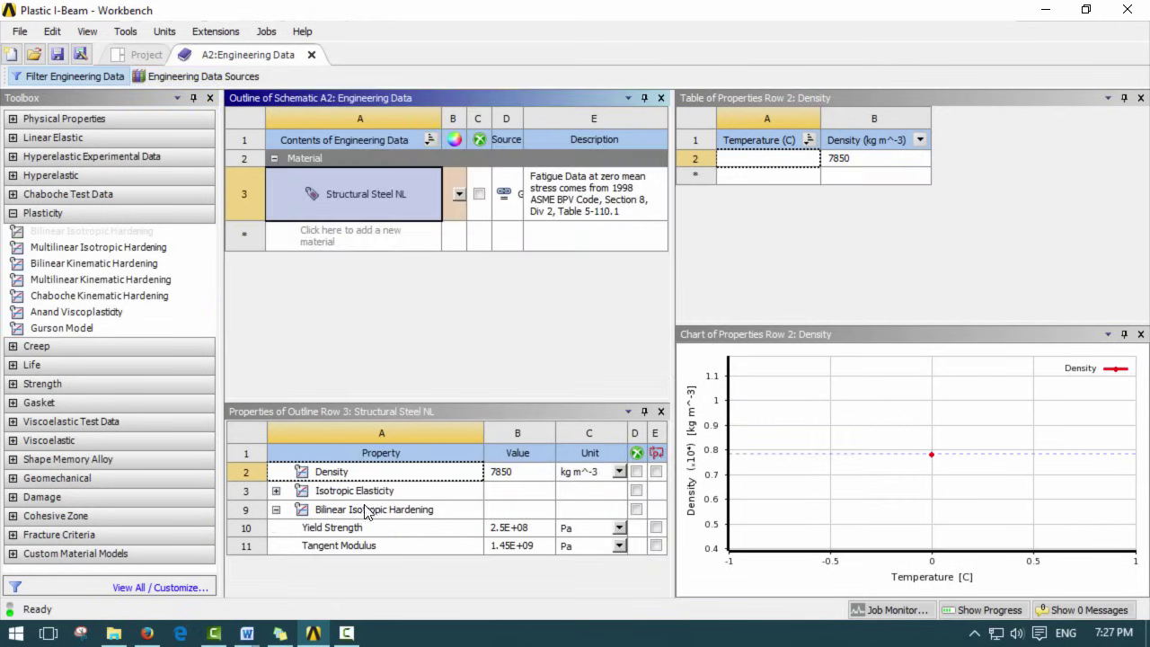
- Display Structural Steel NL's bilinear isotropic hardening chart and change the yield strength and tangent modulus units to MPa
click(367, 510)
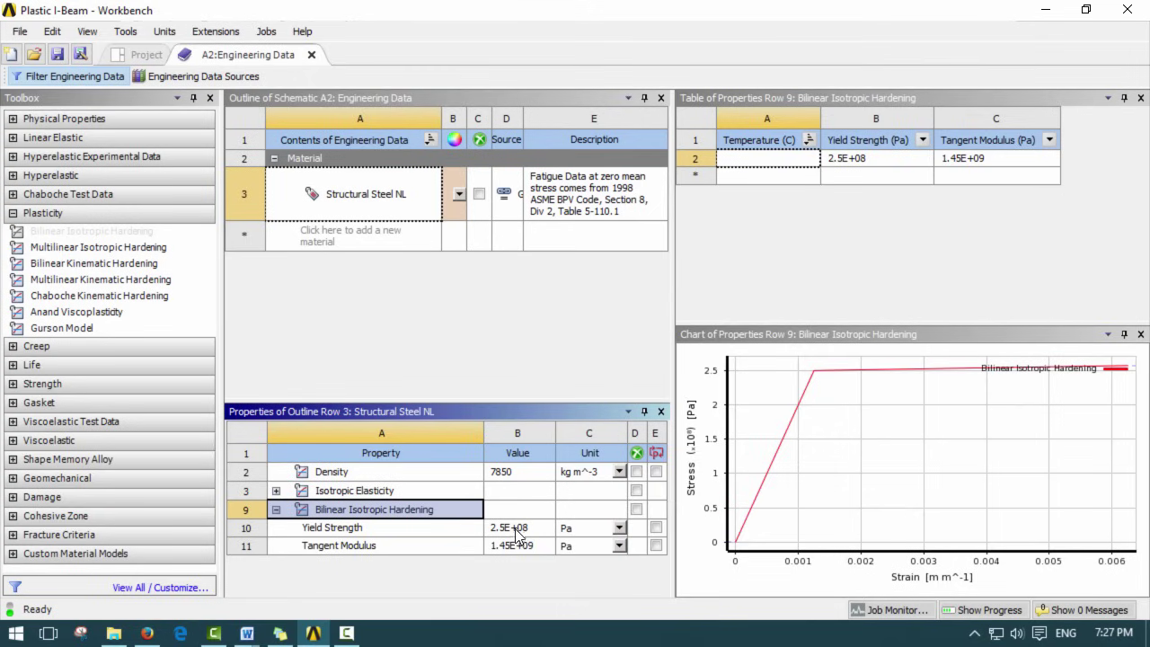
click(618, 528)
click(571, 424)
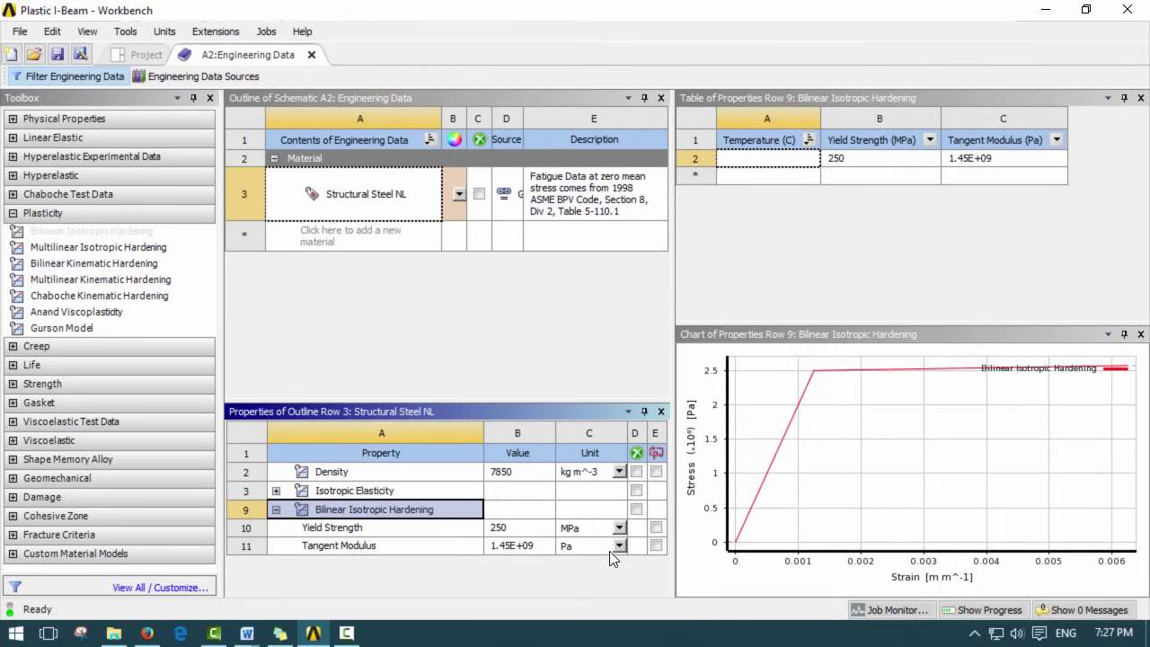
click(618, 545)
click(593, 444)
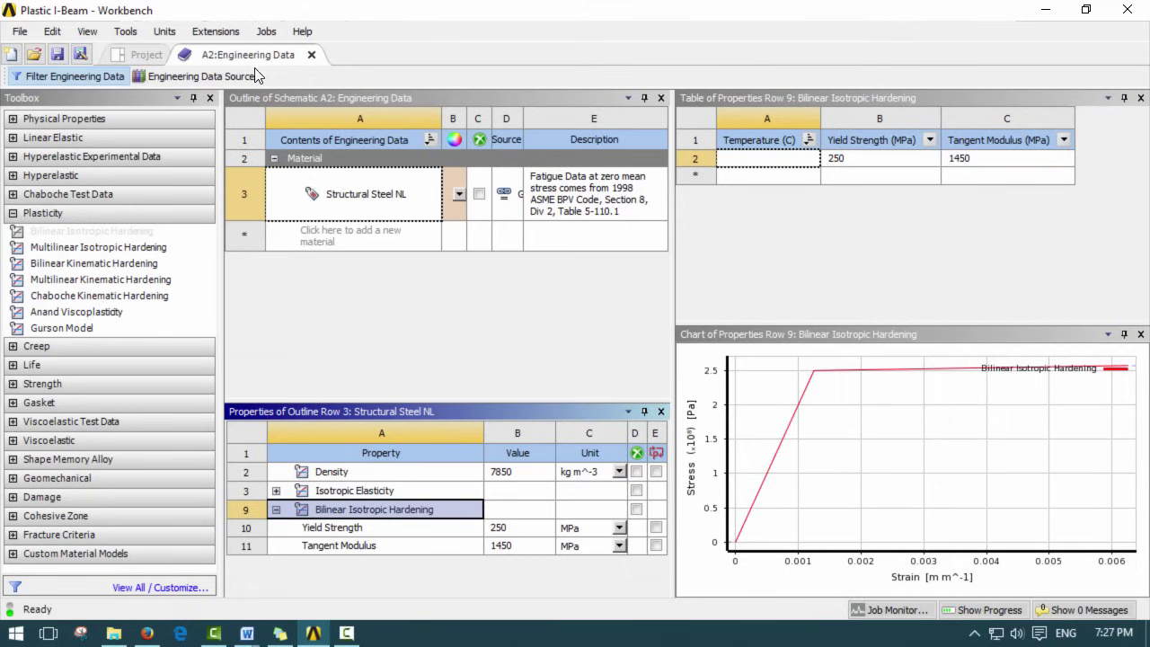
- Close Engineering Data, set the project units to Metric (tonne,mm,s,°C,mA,N,mV), and open the IBeam system's Geometry in DesignModeler
click(310, 55)
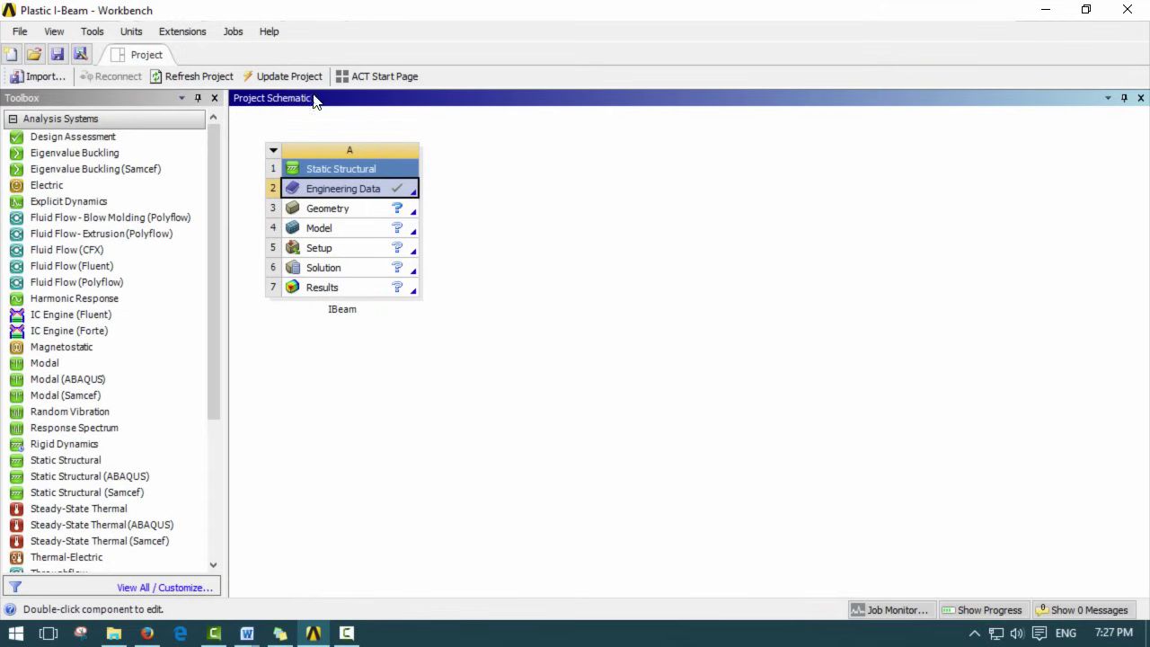
click(357, 216)
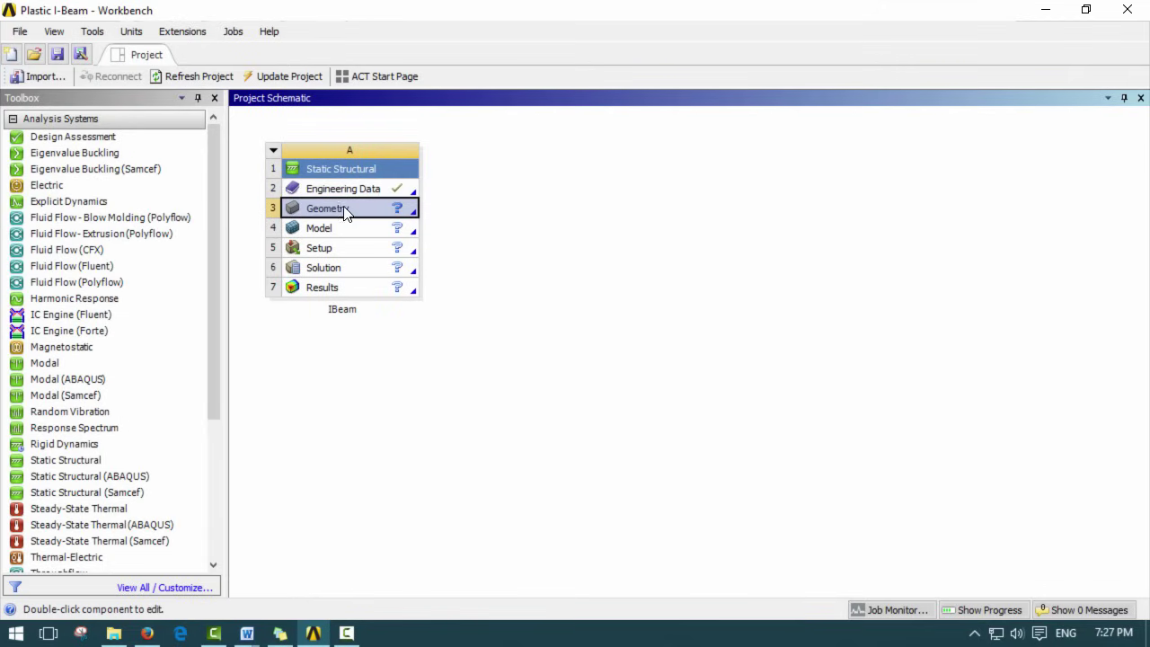
click(132, 32)
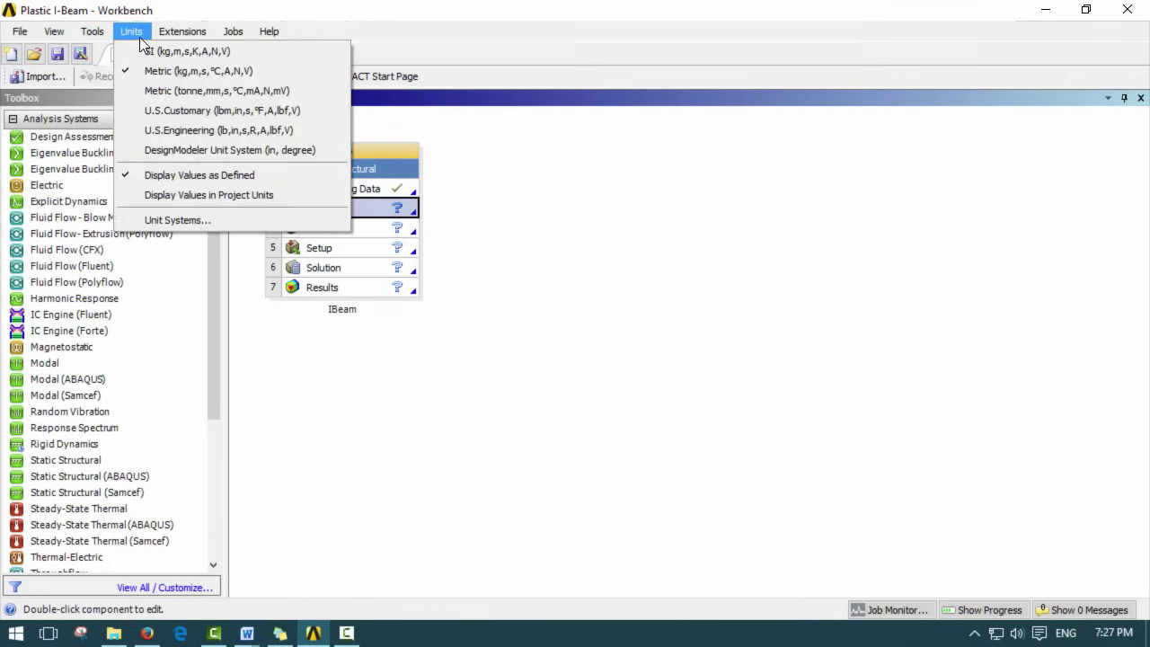
click(202, 91)
double_click(347, 212)
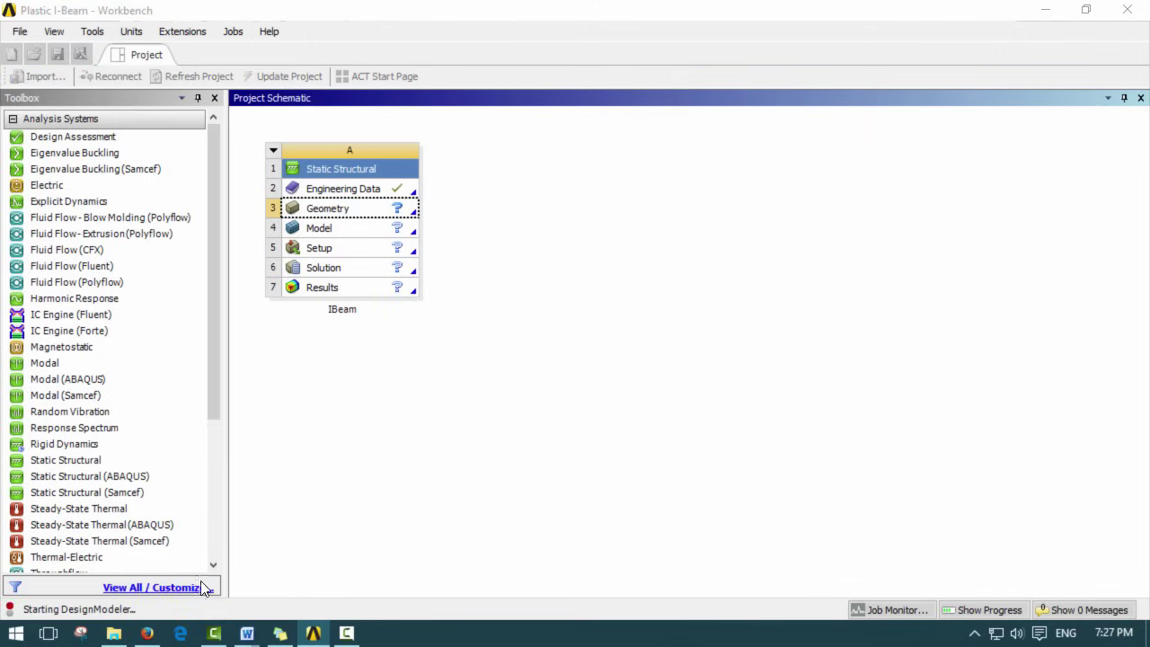
- Switch to Plastic Info.docx in Word and examine the I-beam section drawing, the W4 x 4 dimension table and its source link
mouse_move(247, 633)
click(296, 556)
scroll(503, 431, down, 5)
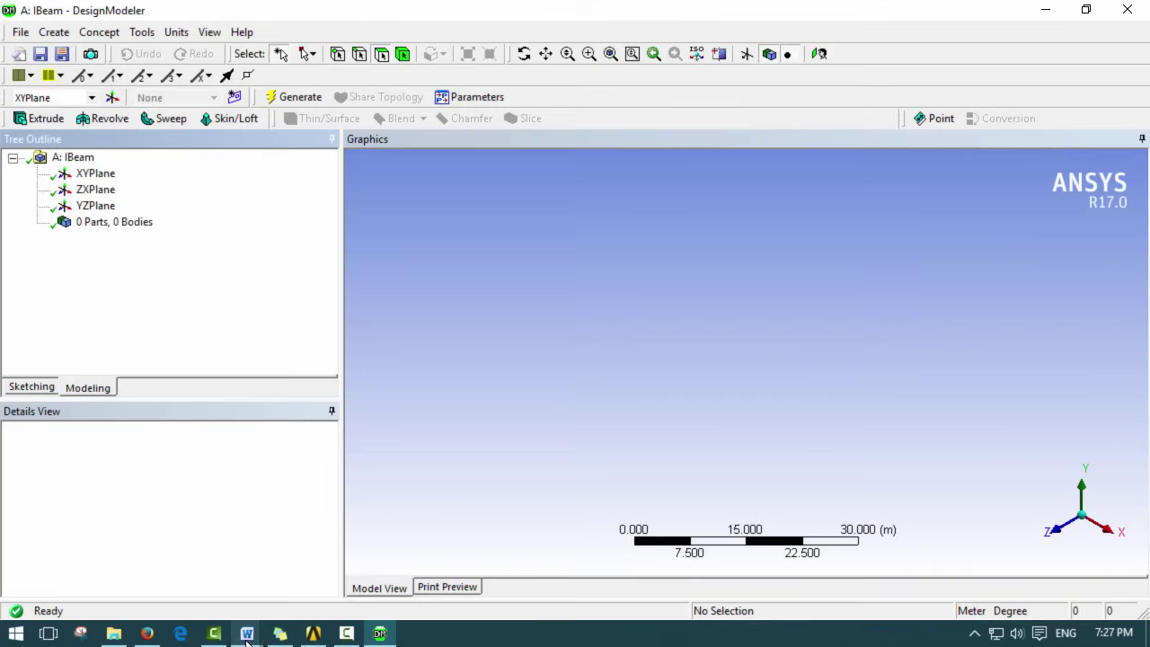
mouse_move(247, 632)
click(290, 584)
scroll(620, 415, down, 4)
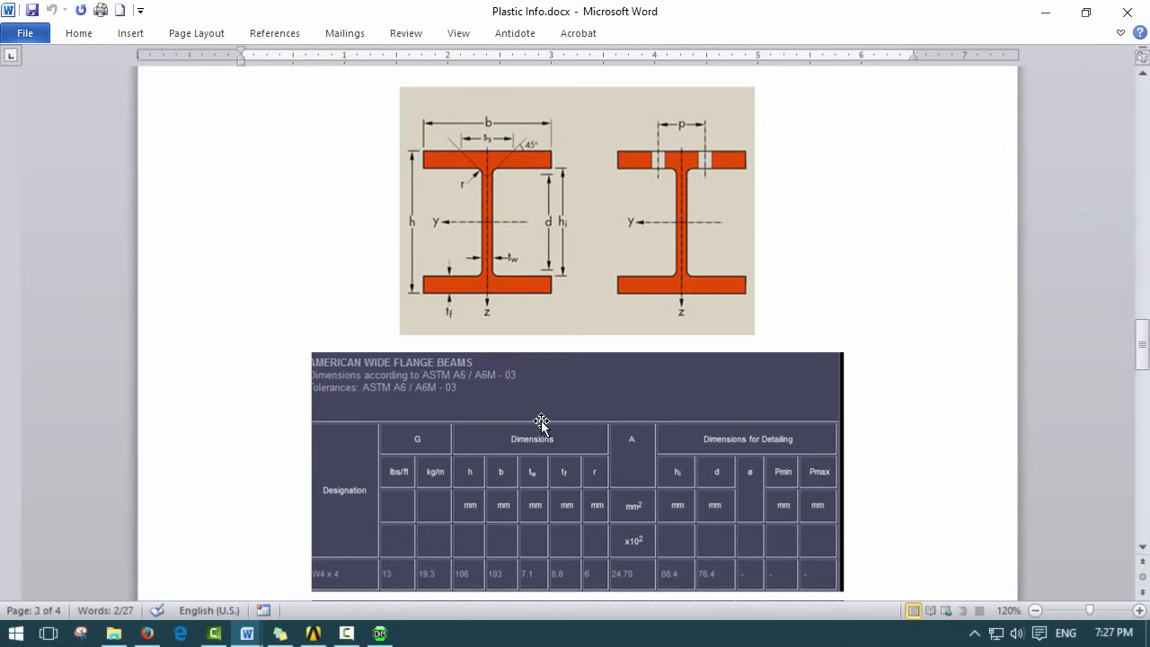
scroll(539, 421, down, 3)
drag(396, 466, 764, 465)
scroll(760, 512, up, 2)
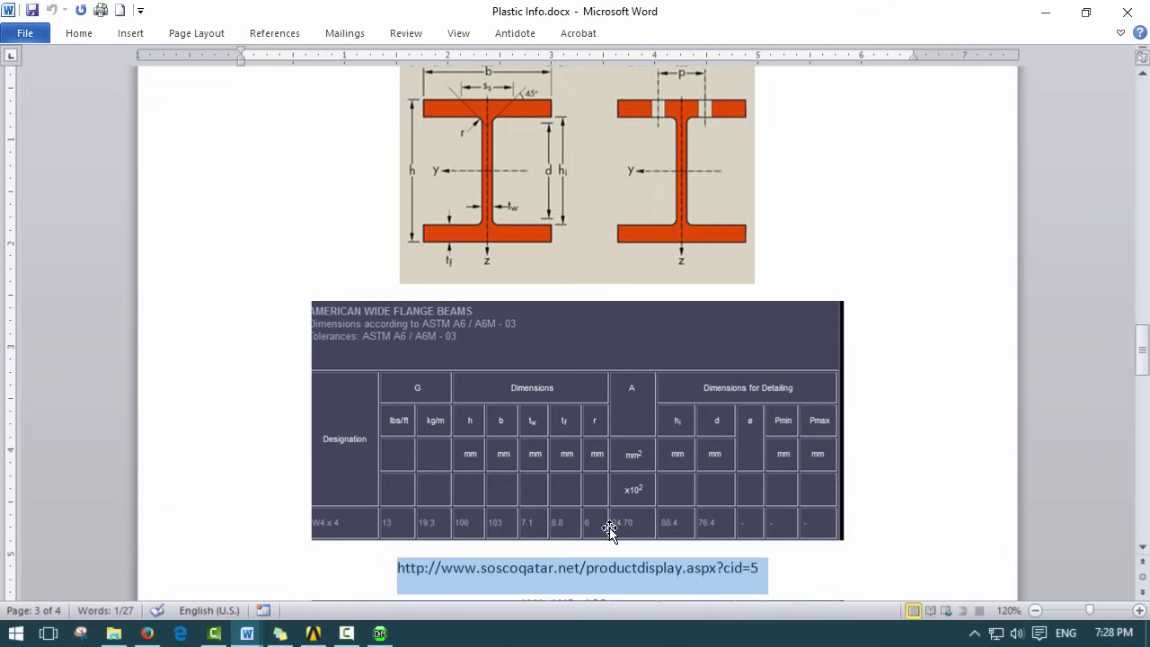
- Review and highlight the W1 to W3 and t1 to t3 beam dimensions in the document, then switch back to DesignModeler
click(903, 459)
scroll(500, 317, up, 1)
scroll(520, 332, down, 6)
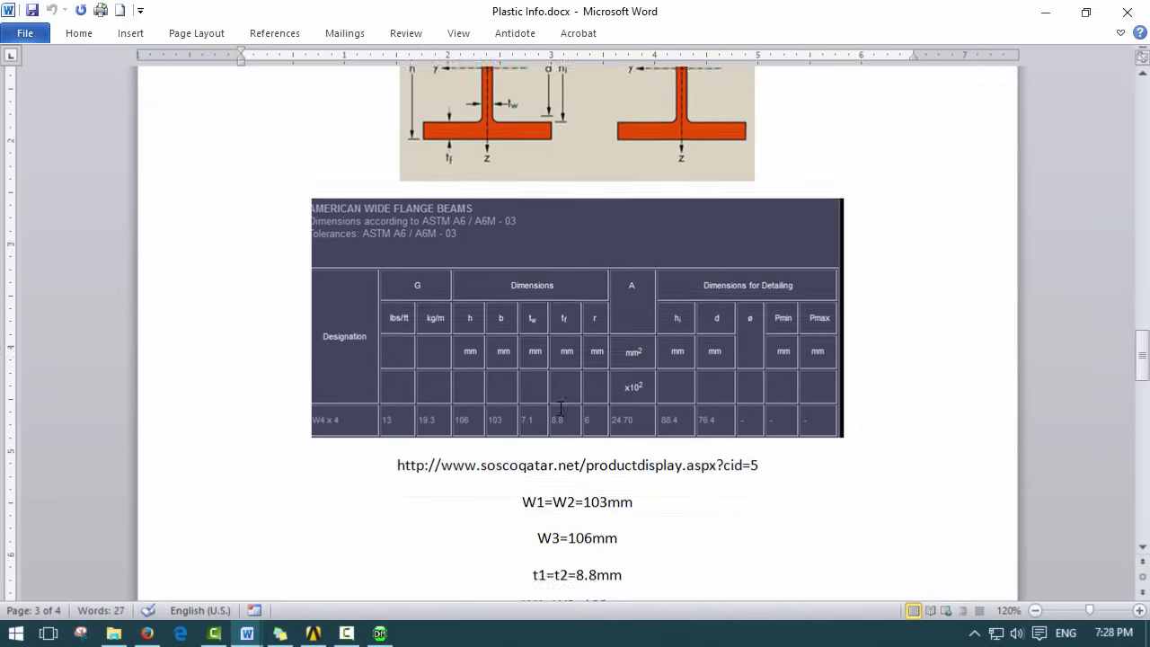
drag(518, 348, 616, 461)
drag(548, 13, 818, 52)
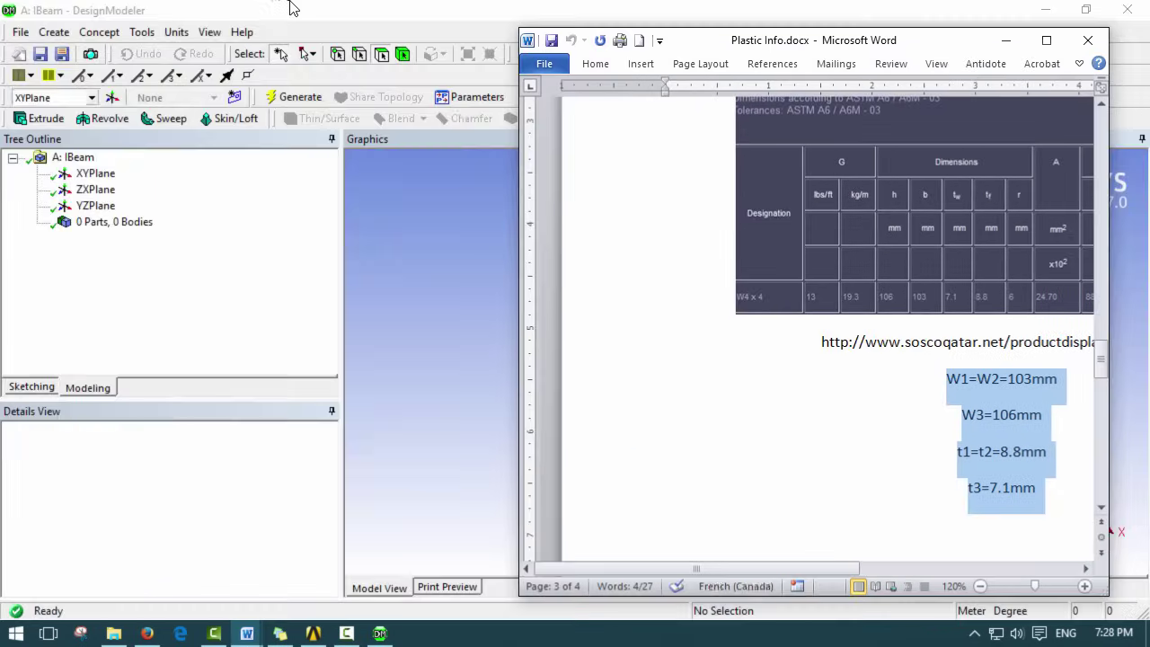
click(291, 7)
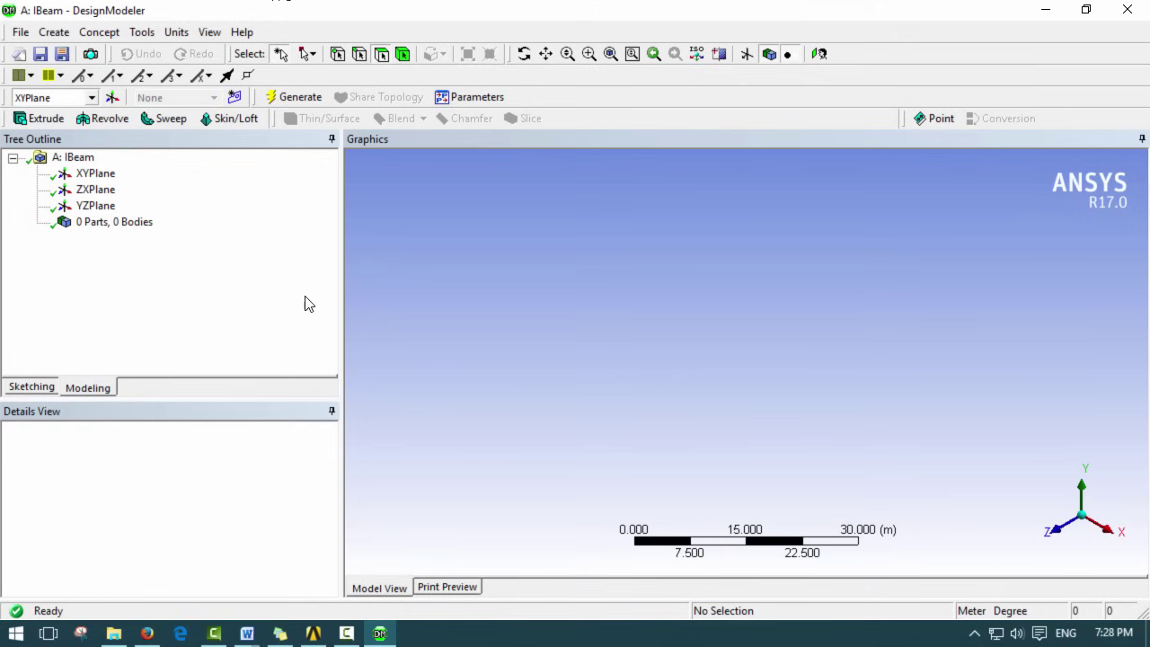
- Select the XYPlane and orient the view to look straight at it
click(96, 176)
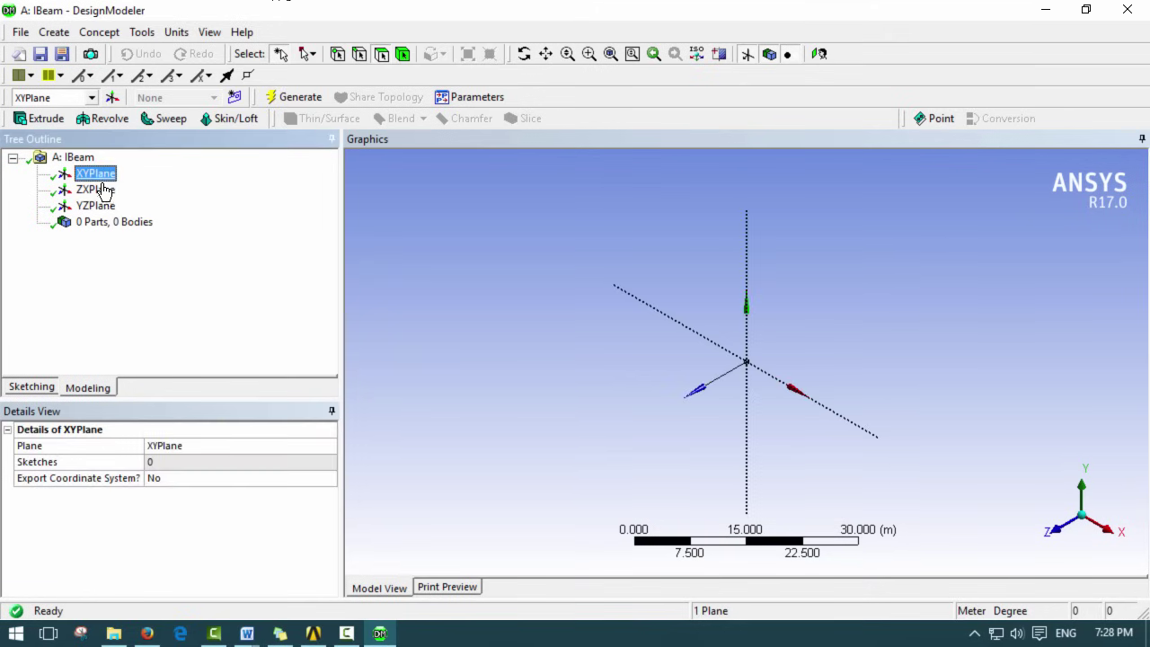
click(820, 55)
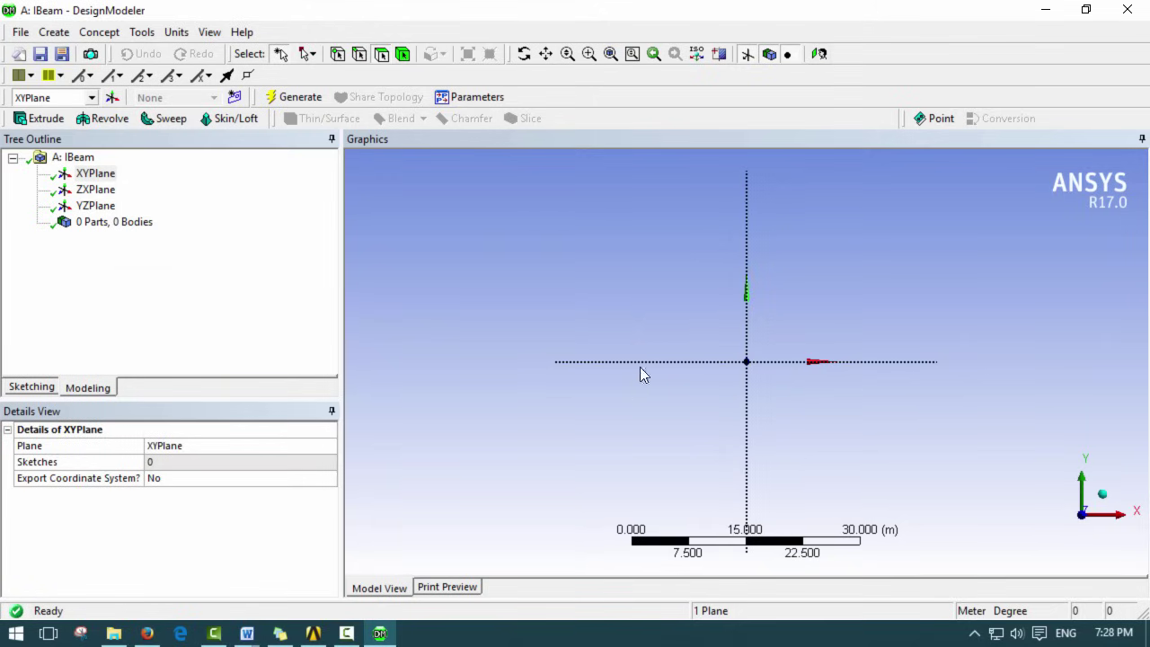
click(97, 175)
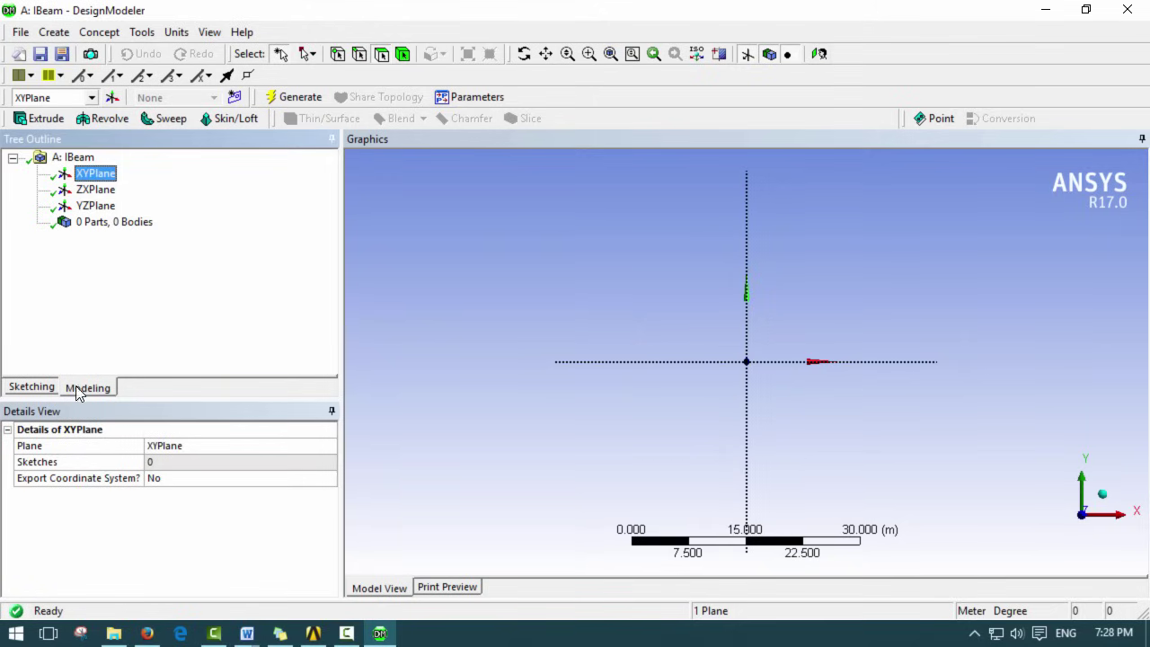
- Create an I Section cross section in the IBeam geometry
click(45, 389)
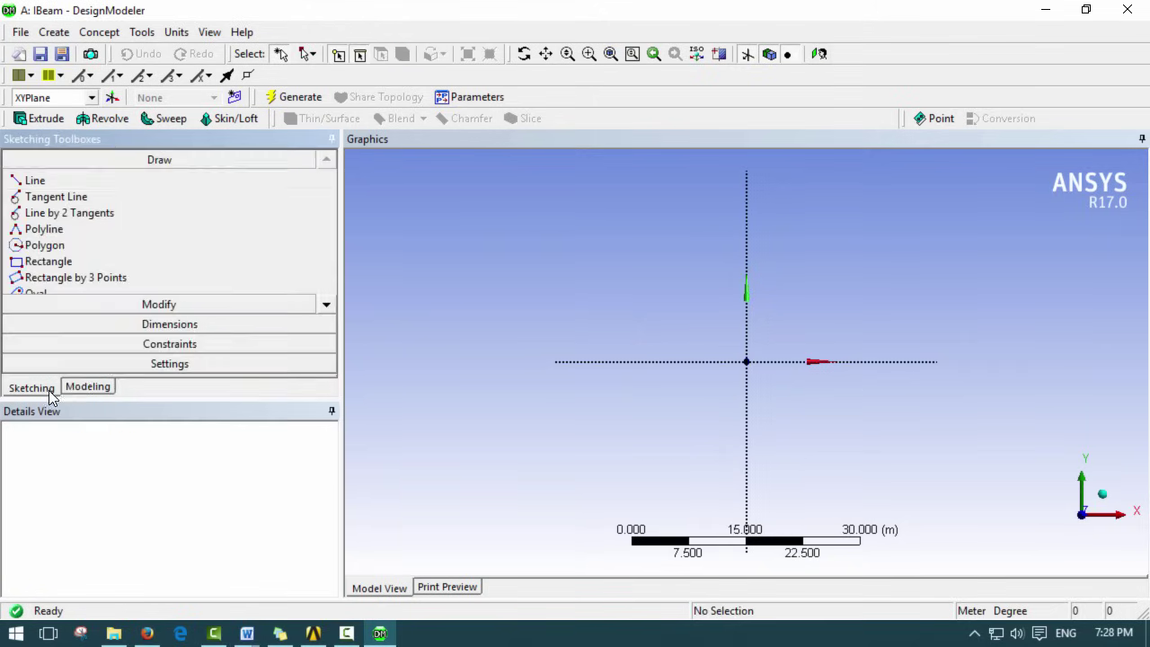
click(101, 34)
mouse_move(171, 219)
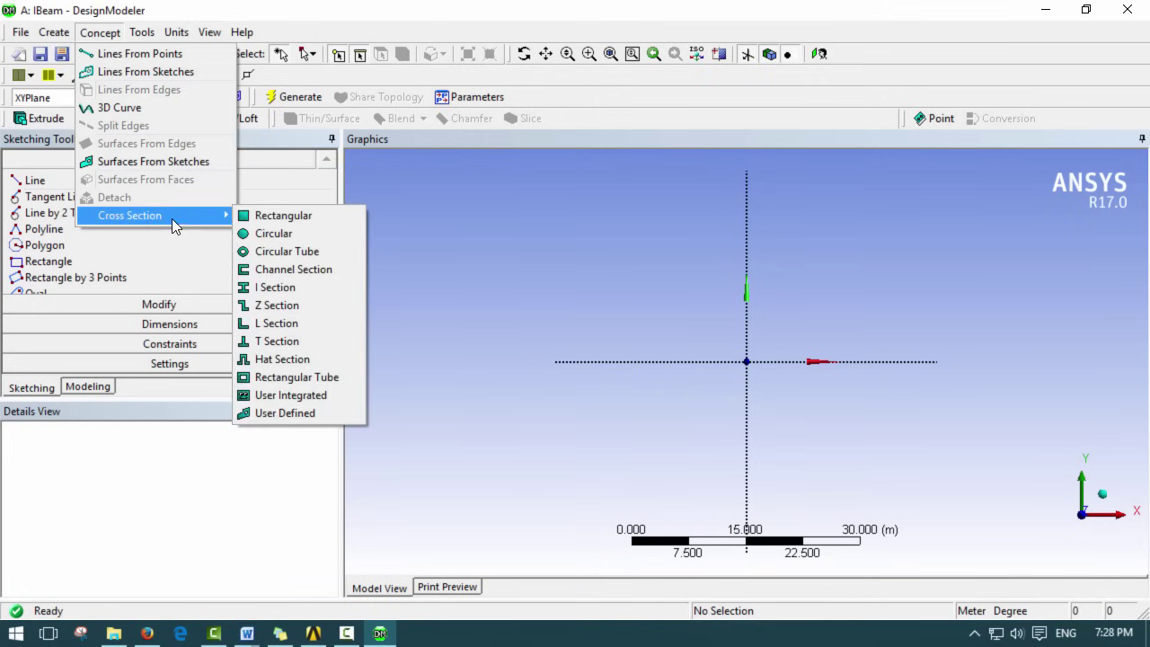
click(275, 296)
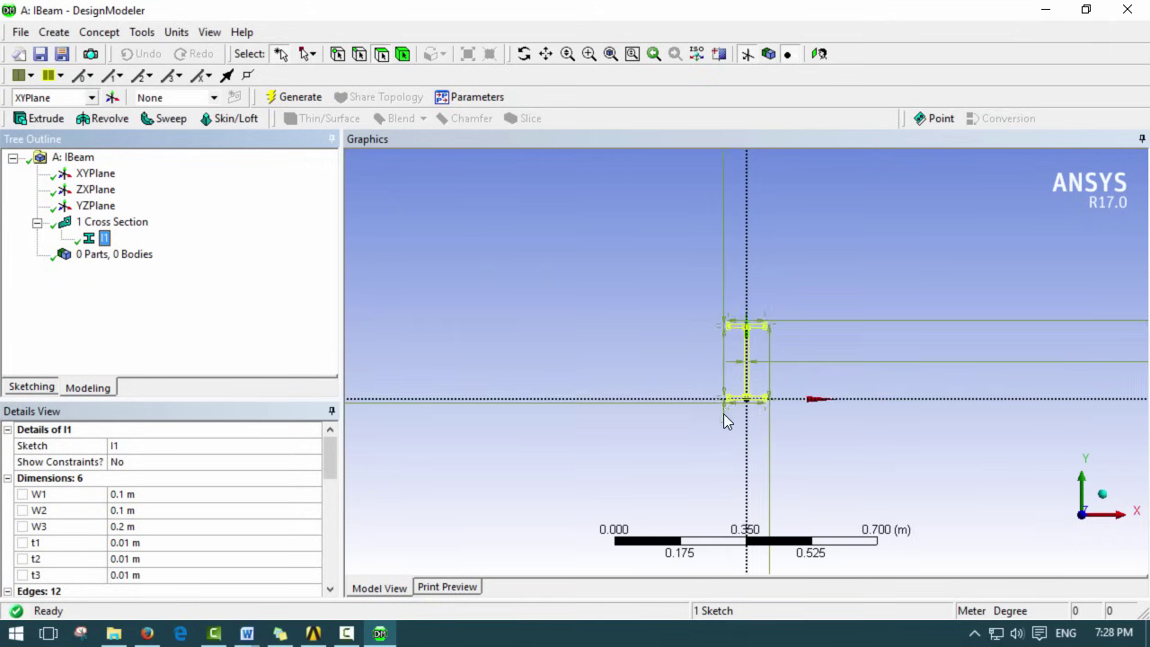
- Change the length unit to Millimeter and enlarge the details area to show all six cross-section dimensions
click(172, 34)
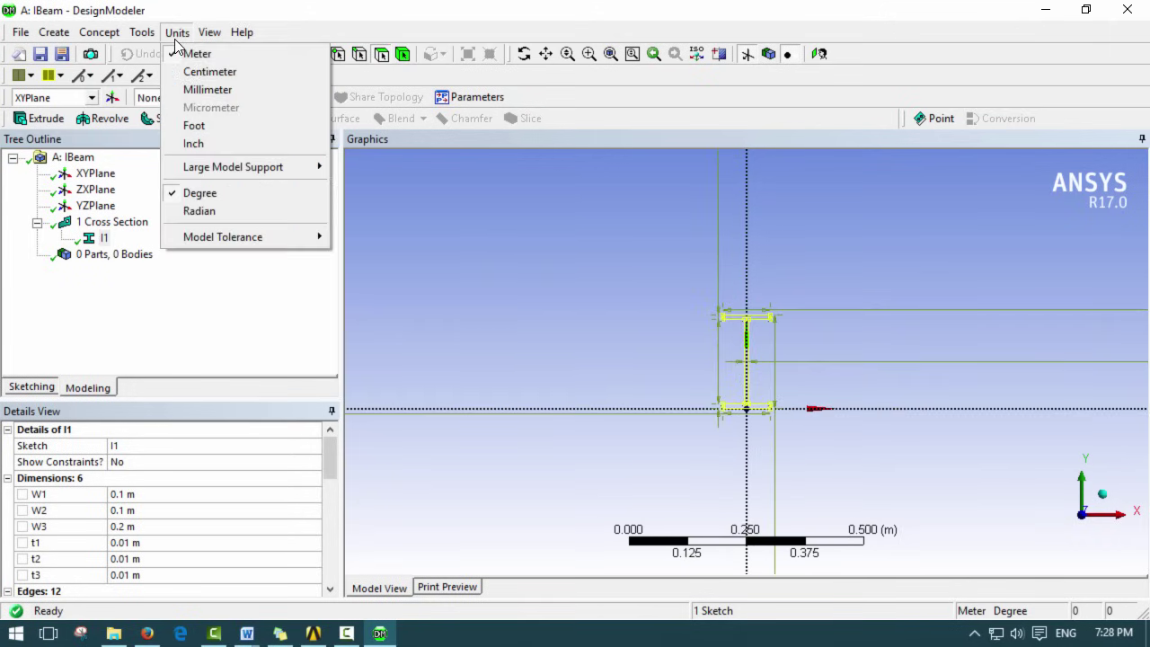
click(223, 88)
scroll(767, 428, up, 3)
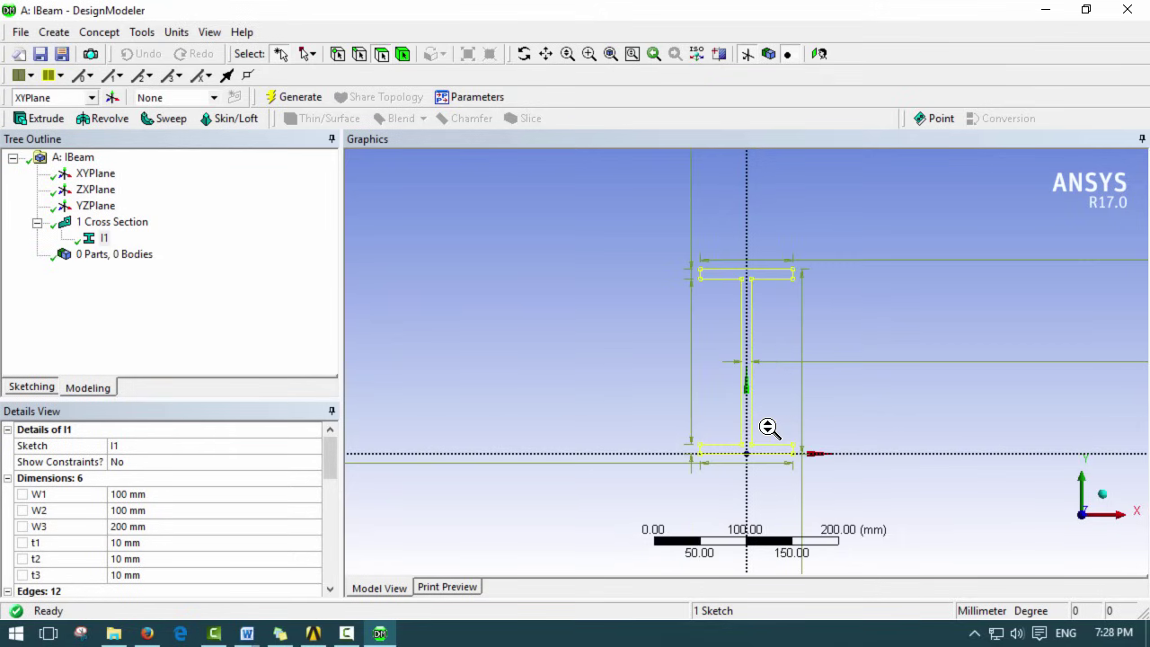
scroll(785, 477, up, 1)
scroll(819, 436, up, 1)
drag(226, 399, 229, 337)
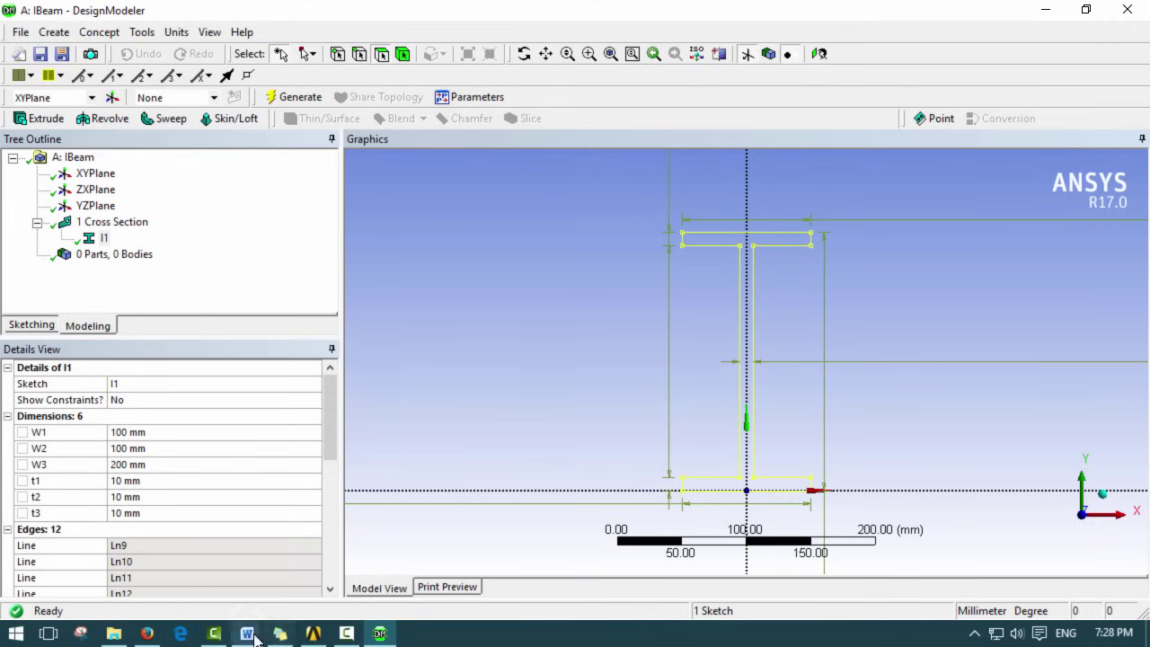
- Consult the W1 to W3 and t1 to t3 values in Plastic Info.docx in Word, then return to DesignModeler
mouse_move(247, 633)
click(270, 552)
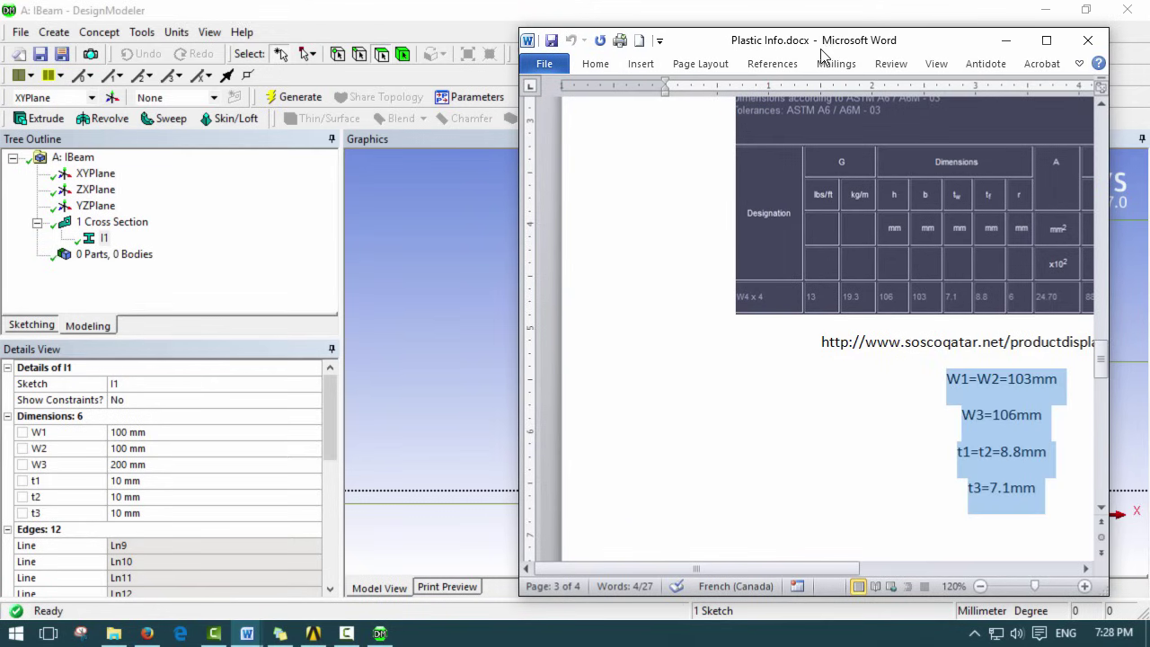
drag(835, 45, 841, 37)
drag(822, 560, 862, 559)
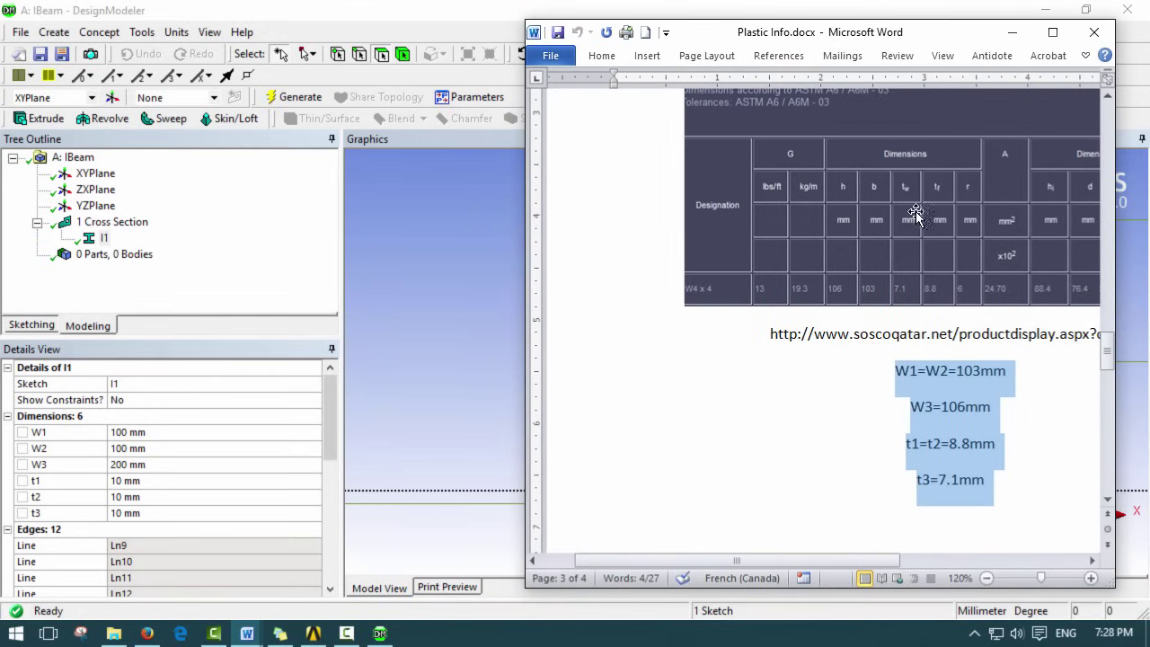
click(1011, 33)
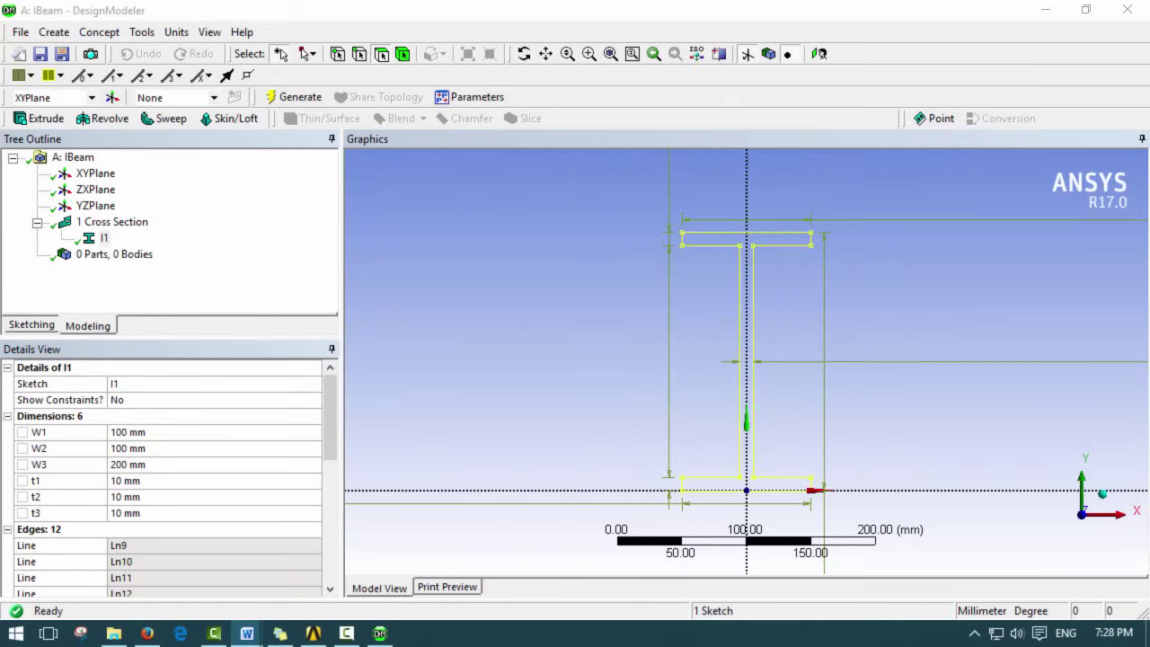
- Set the I-section's W1 and W2 to 103 mm and W3 to 106 mm
click(160, 434)
text(103)
key(Return)
click(174, 443)
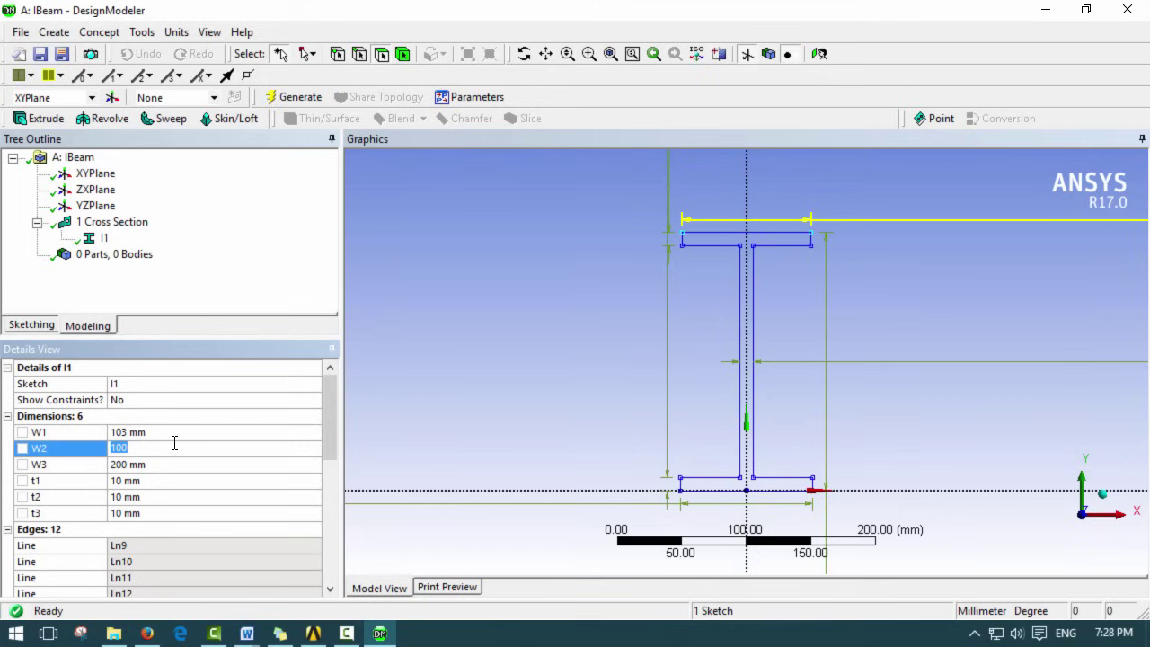
text(103)
key(Return)
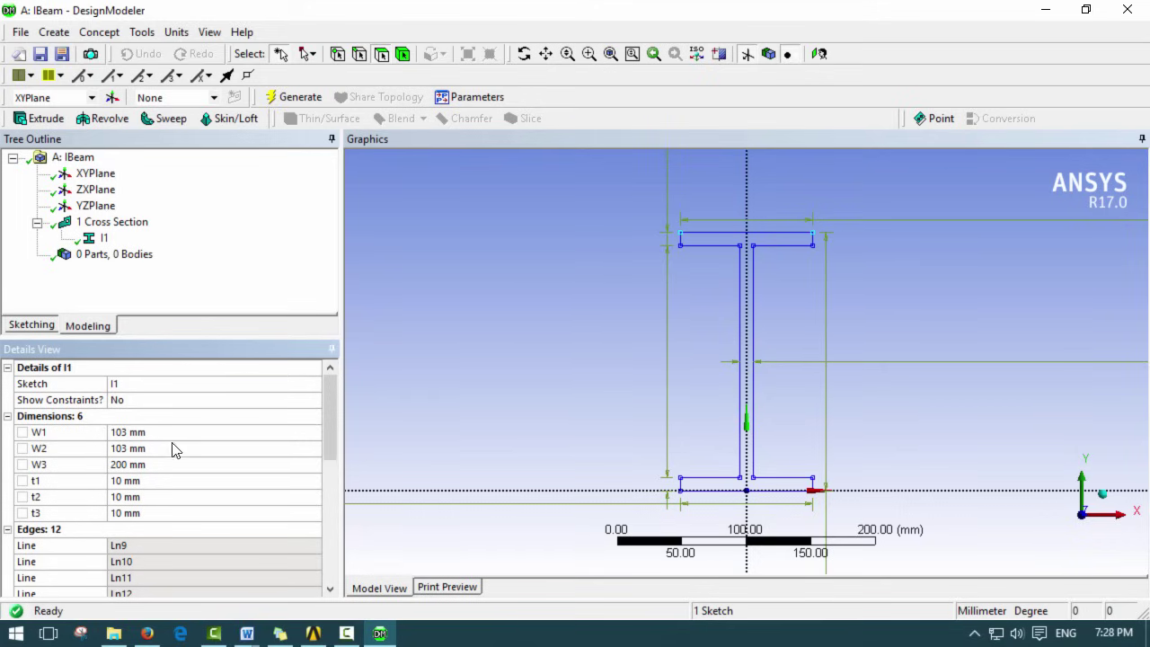
click(130, 467)
text(106)
key(Return)
- Set the I-section's thicknesses t1 and t2 to 8.8 mm and t3 to 7.1 mm
click(135, 481)
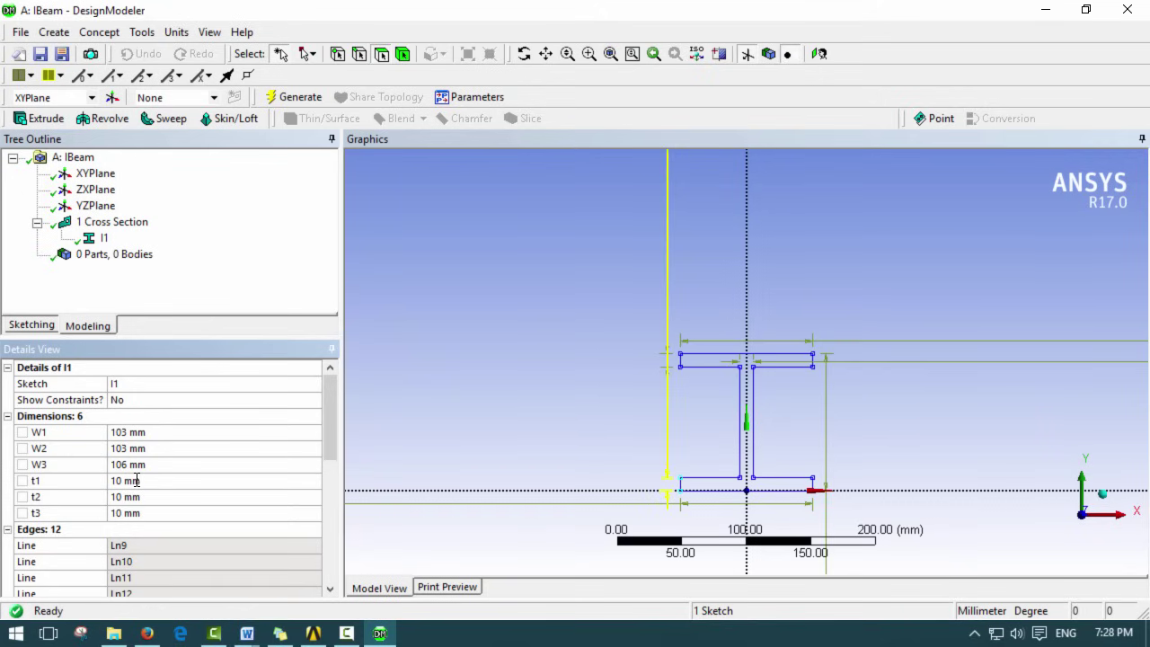
key(Return)
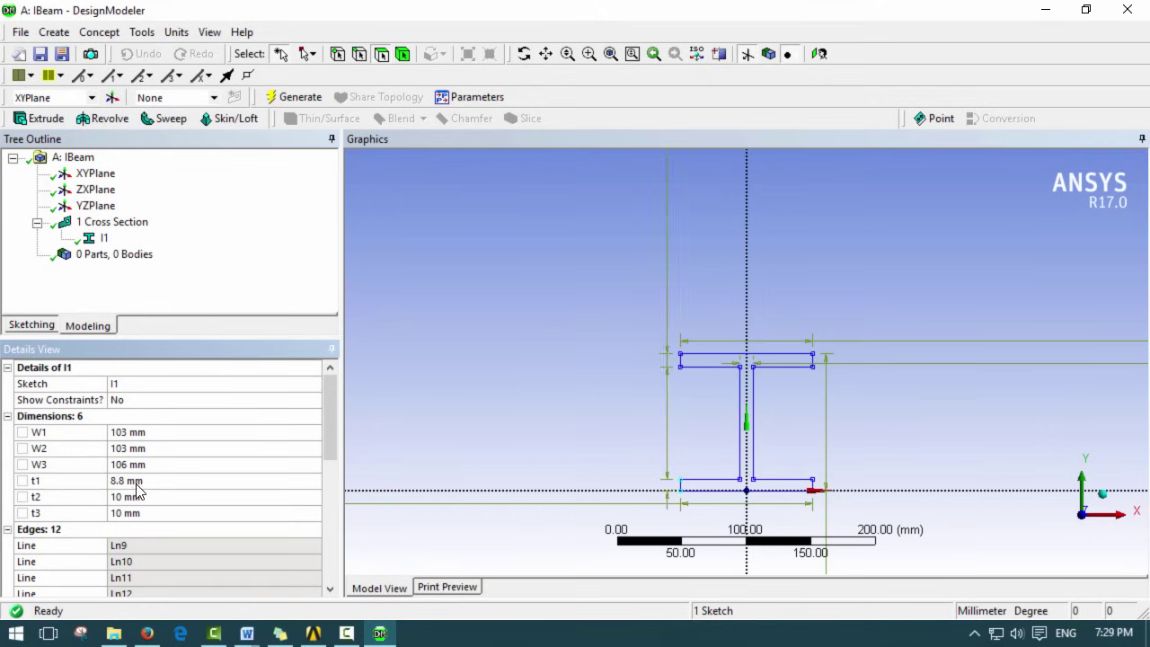
click(179, 497)
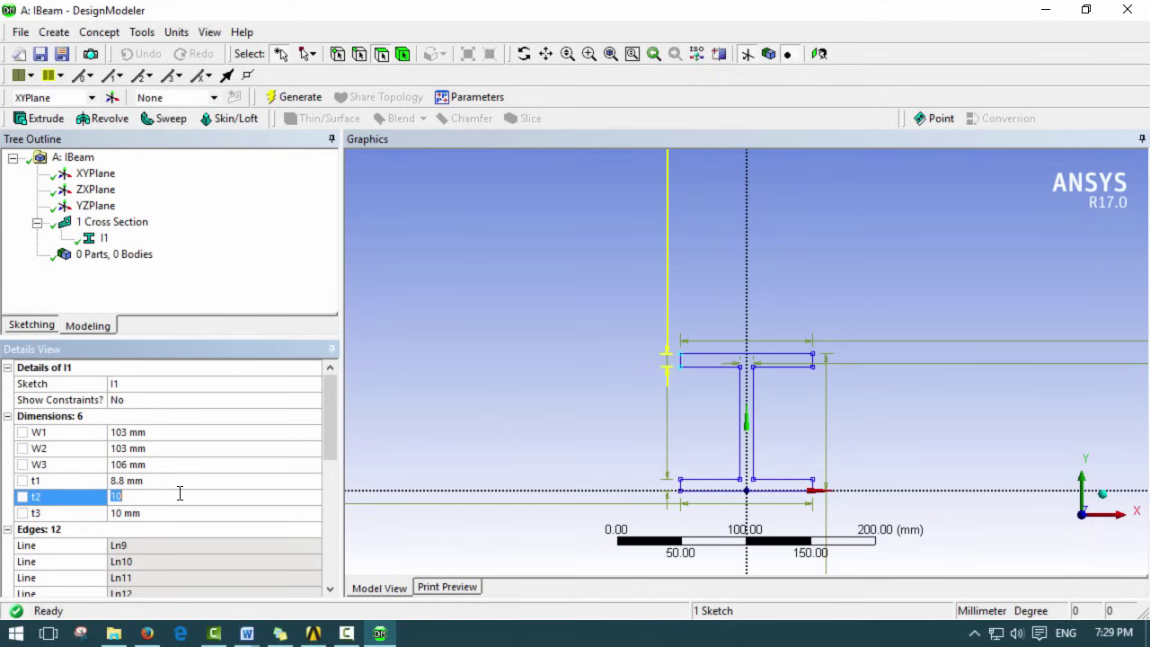
key(Return)
click(161, 509)
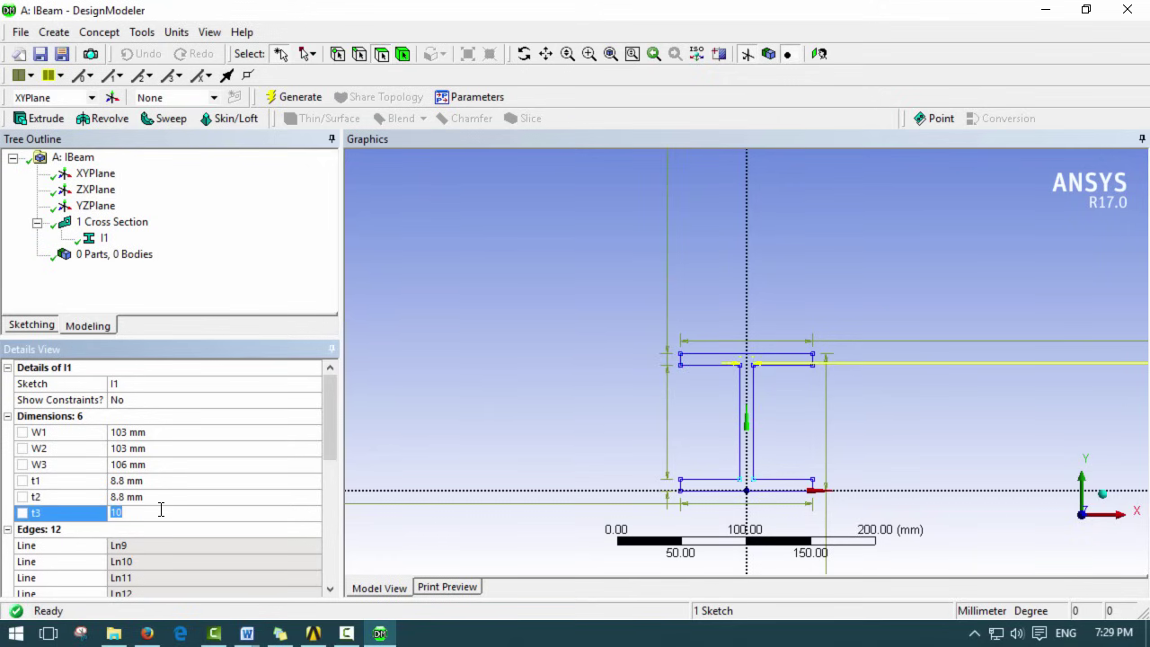
text(7.1)
key(Return)
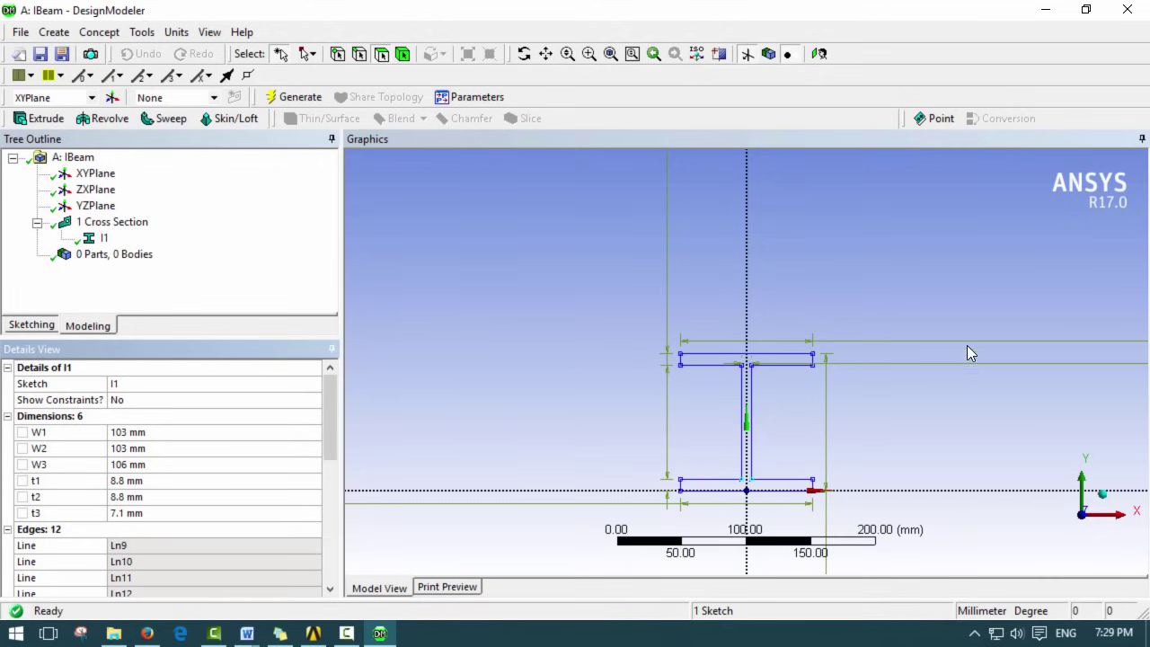
- Cross-check the entered section dimensions against the W4 x 4 table in Plastic Info.docx, then go back to DesignModeler
ctrl+middle_drag(950, 458, 920, 447)
click(246, 633)
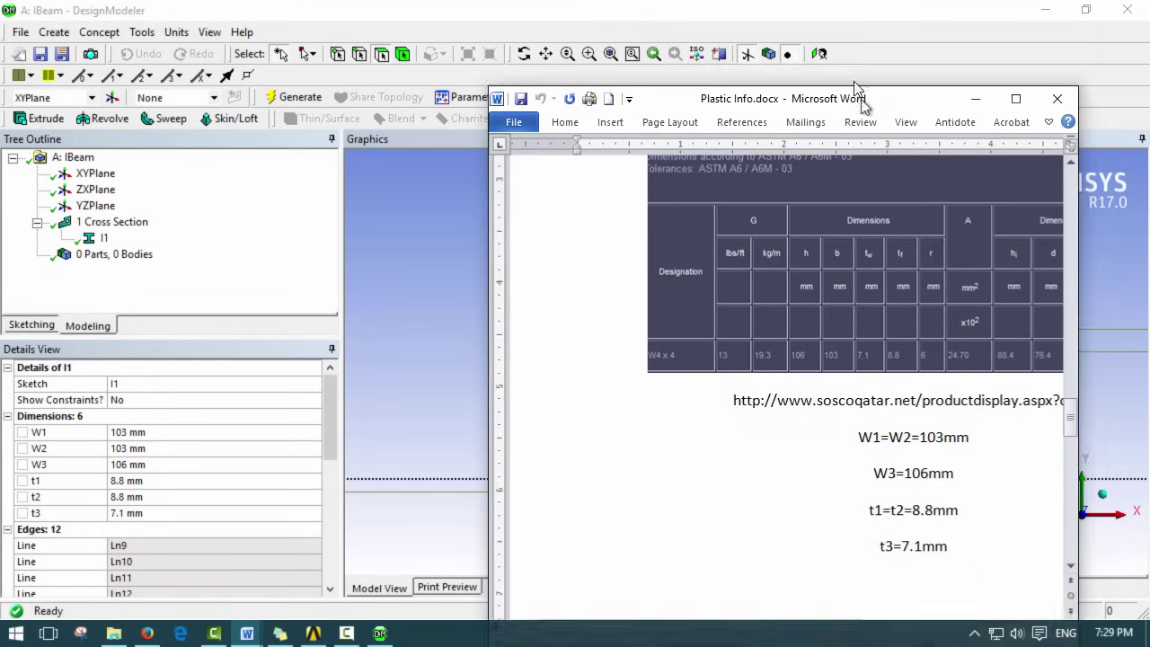
scroll(877, 460, up, 4)
scroll(878, 461, down, 1)
drag(794, 578, 861, 577)
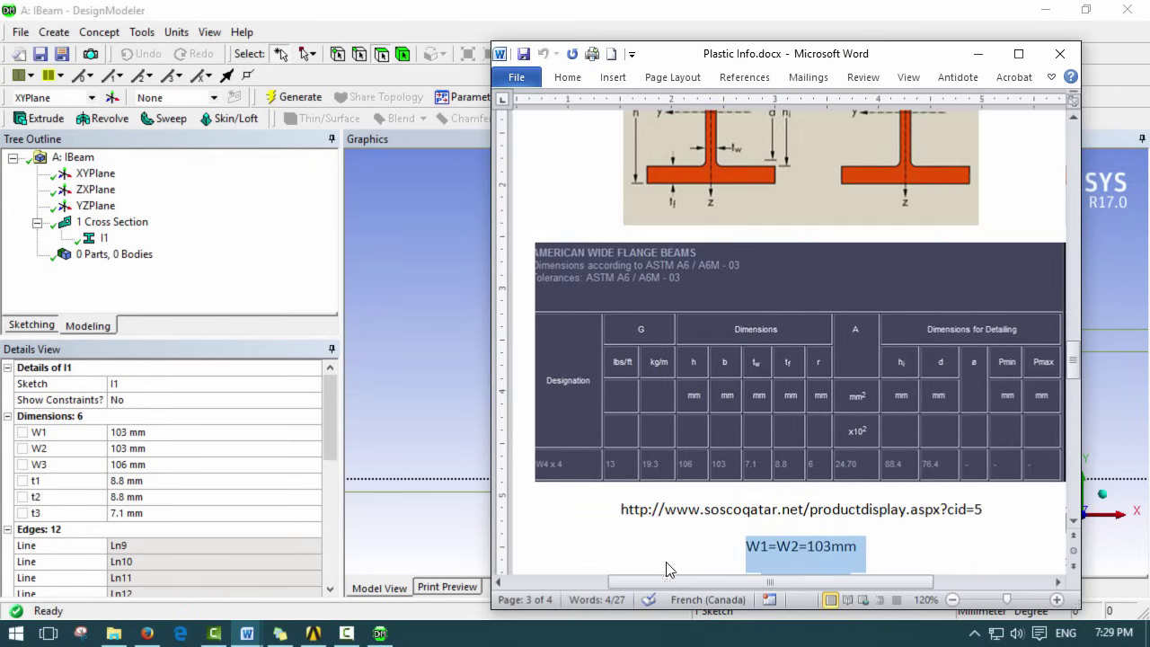
scroll(854, 544, down, 2)
click(877, 505)
click(27, 541)
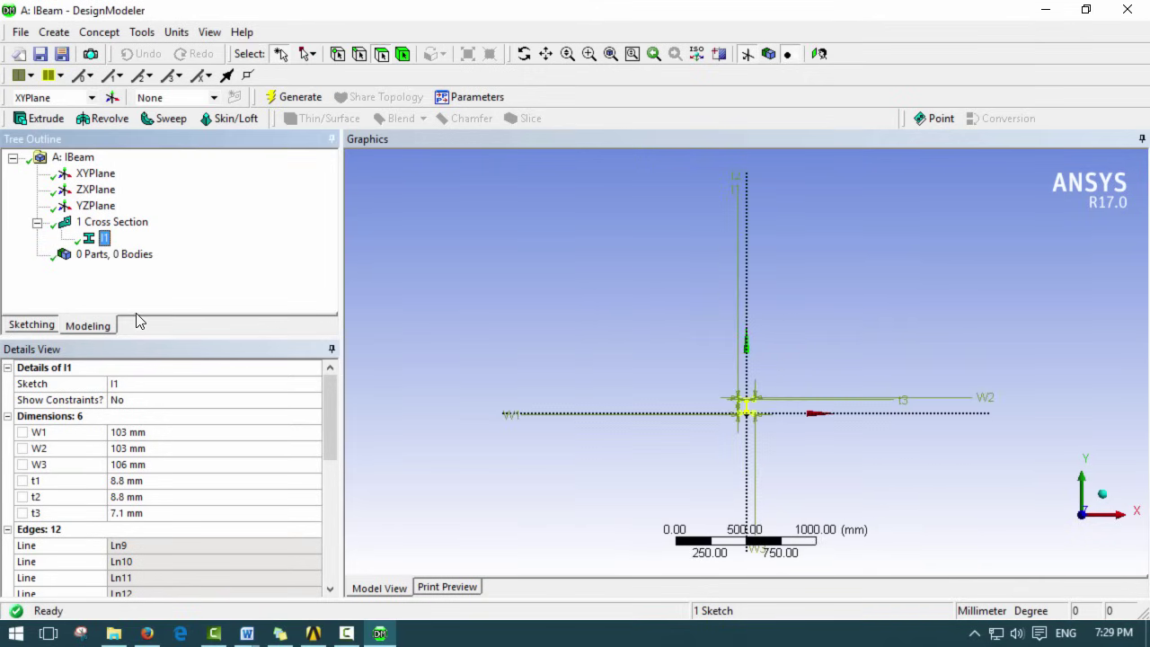
- Extrude the I1 cross section to a depth of 500 mm with Add Material and generate the solid
click(37, 123)
click(38, 123)
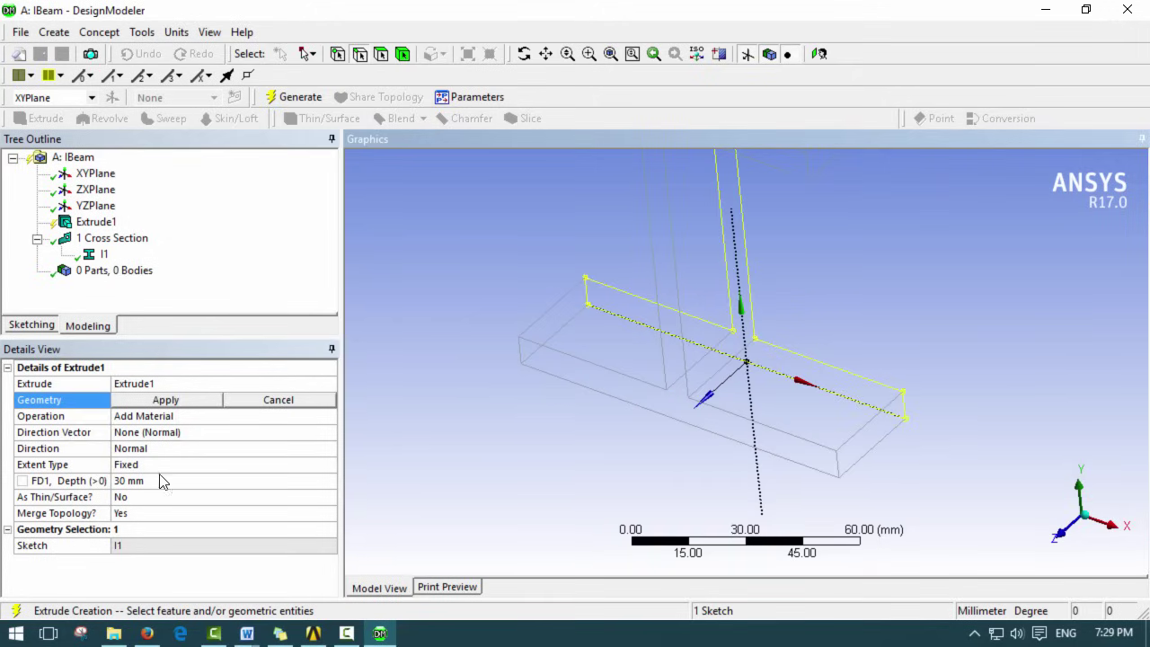
click(149, 480)
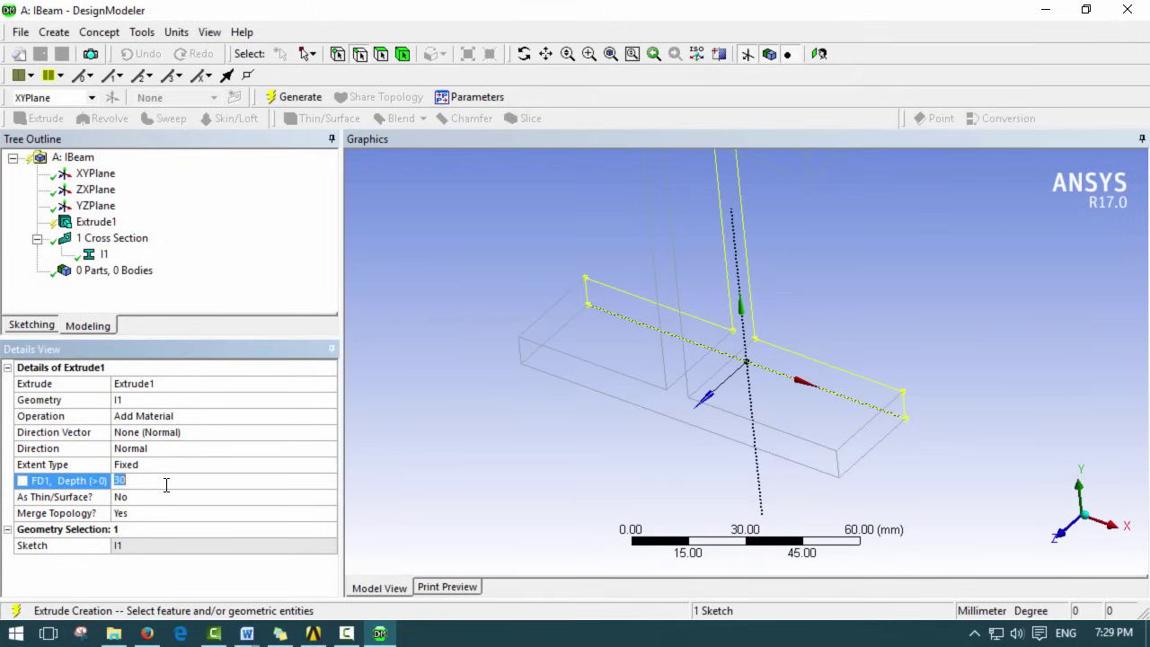
text(500)
key(Return)
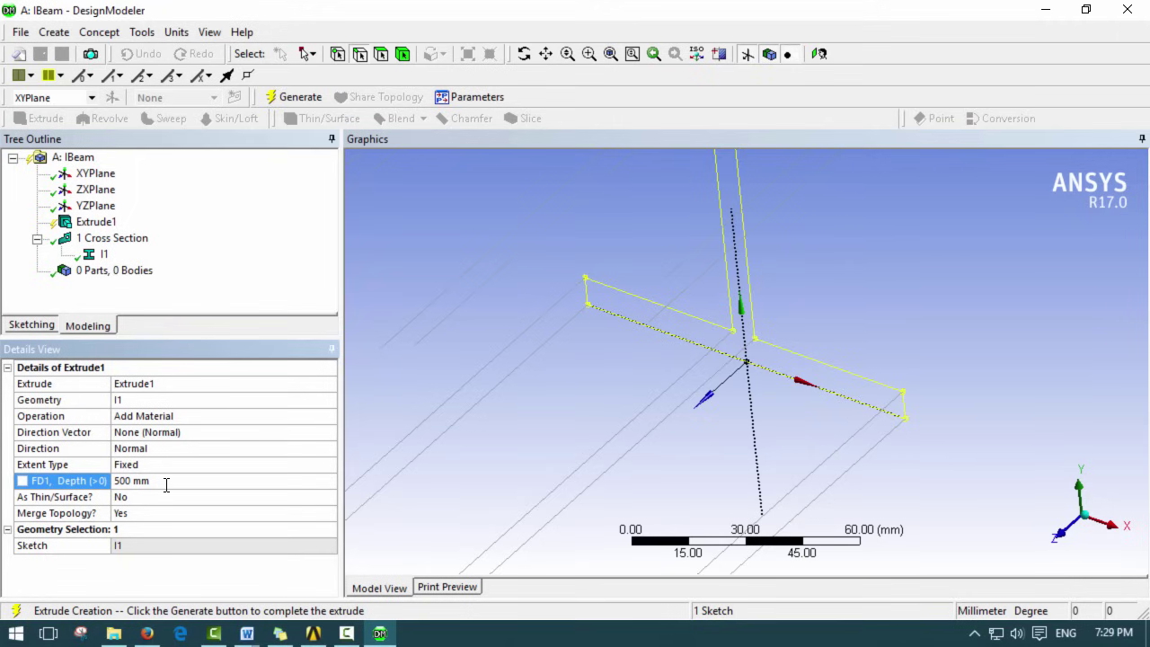
click(295, 99)
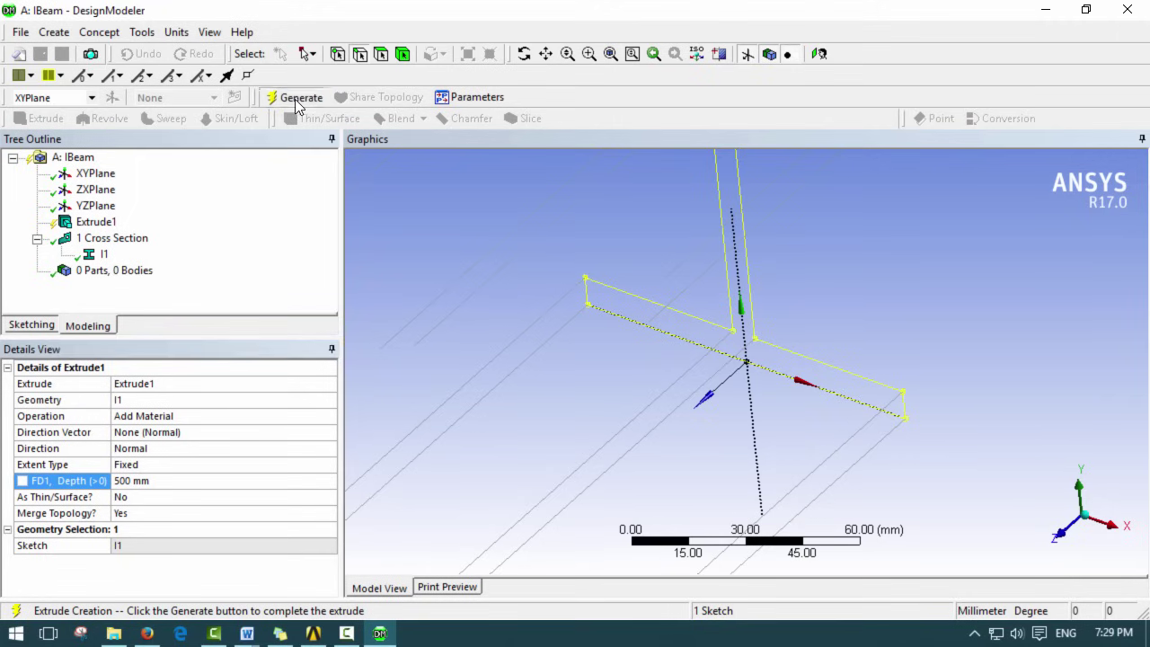
middle_drag(833, 431, 777, 398)
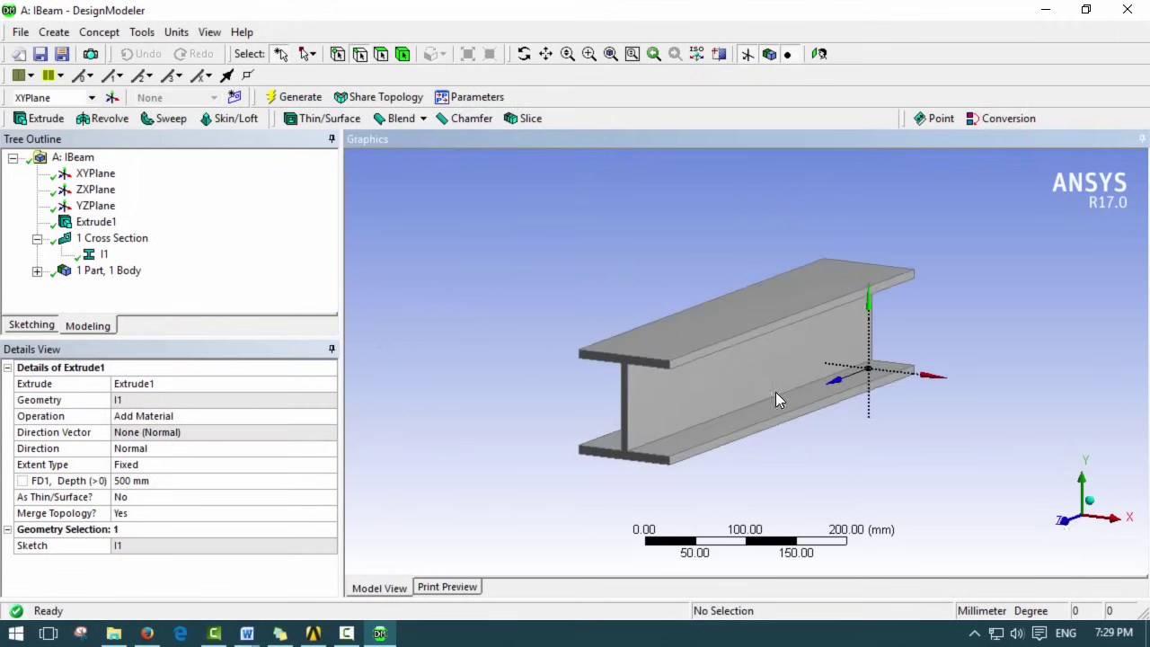
- Start a Left-Right chamfer and apply it to the four inner edges where the web meets the flanges
click(467, 119)
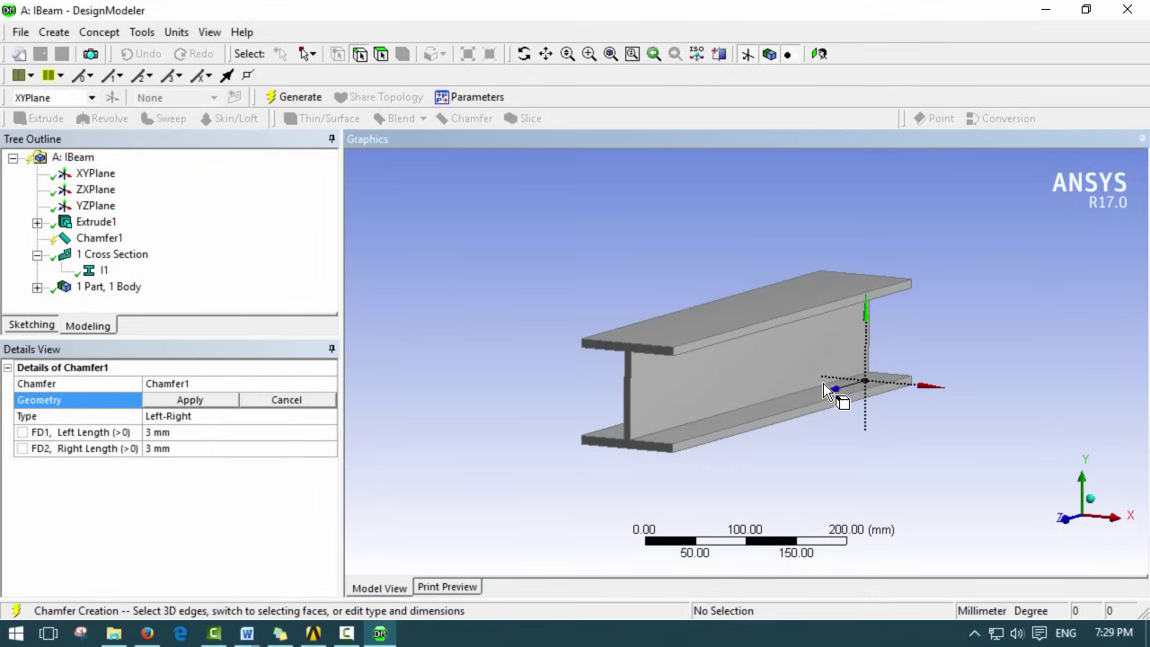
click(729, 412)
middle_drag(729, 412, 766, 268)
ctrl+click(796, 468)
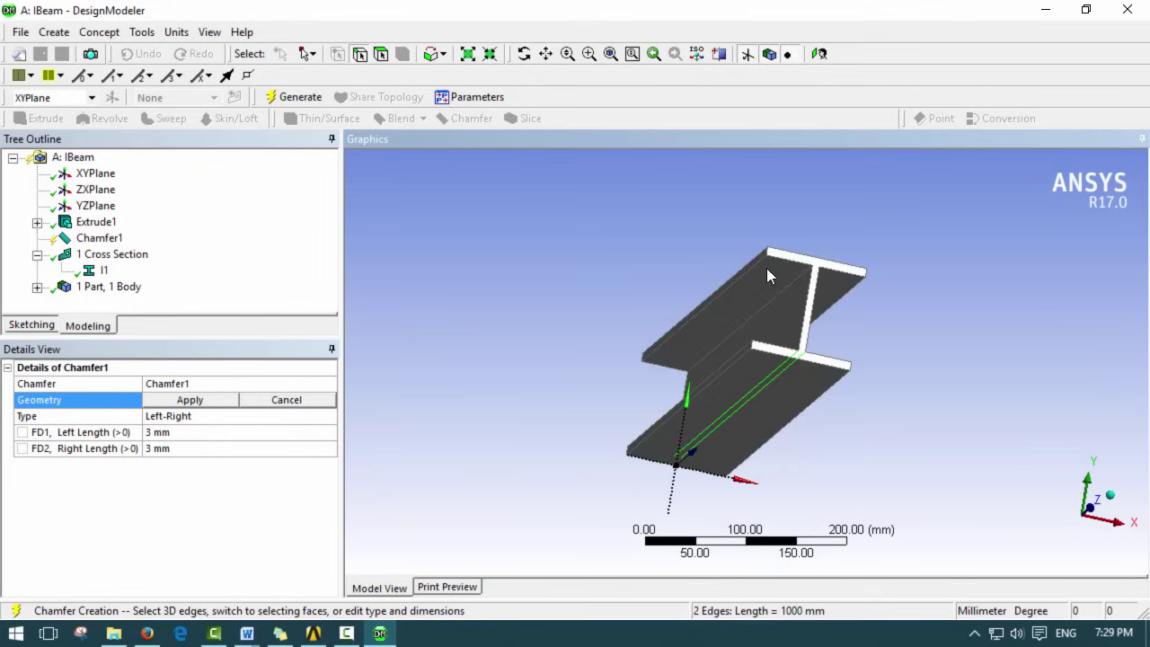
ctrl+click(788, 281)
middle_drag(850, 336, 776, 342)
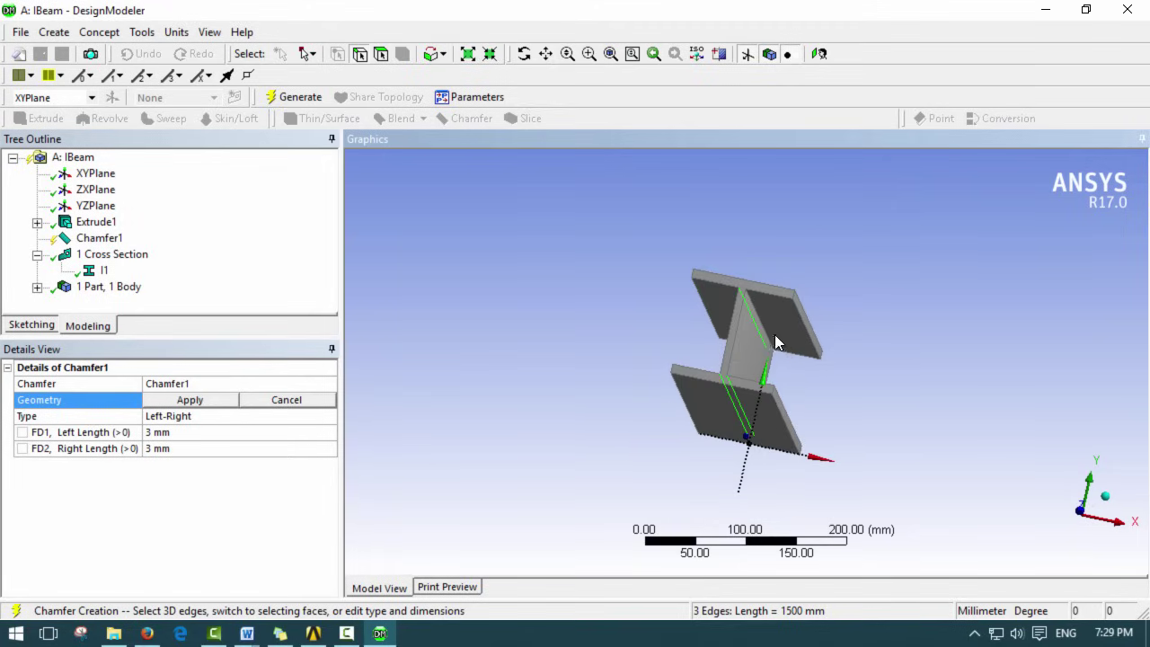
click(212, 402)
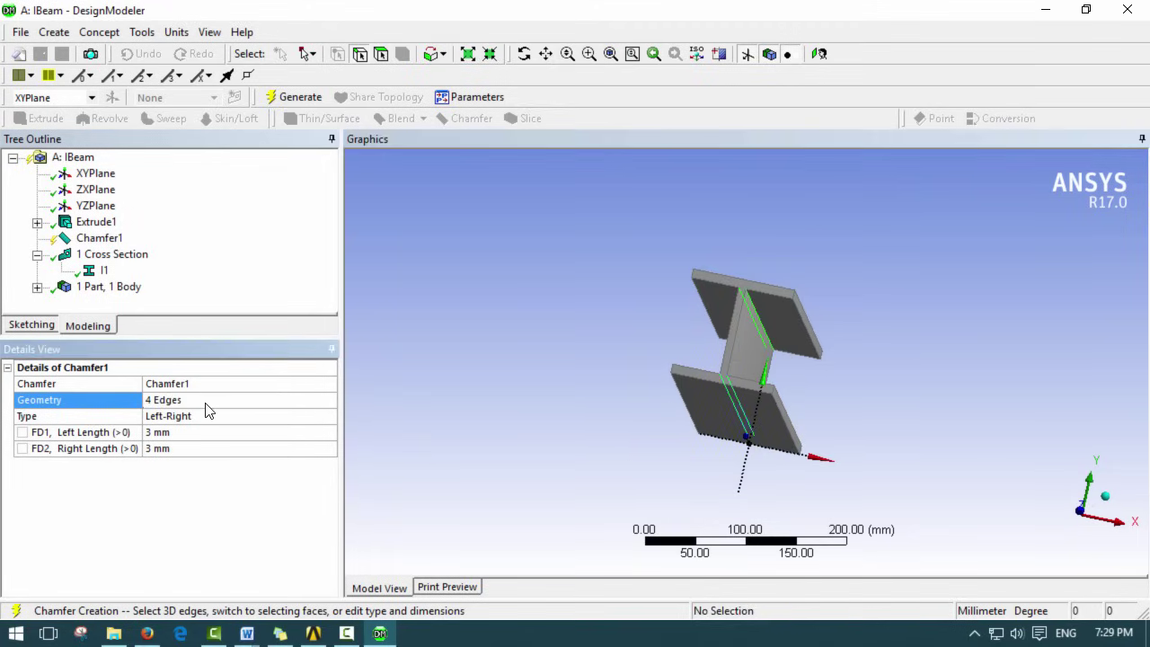
- Set the chamfer's left and right lengths to 5 mm and generate it
click(199, 431)
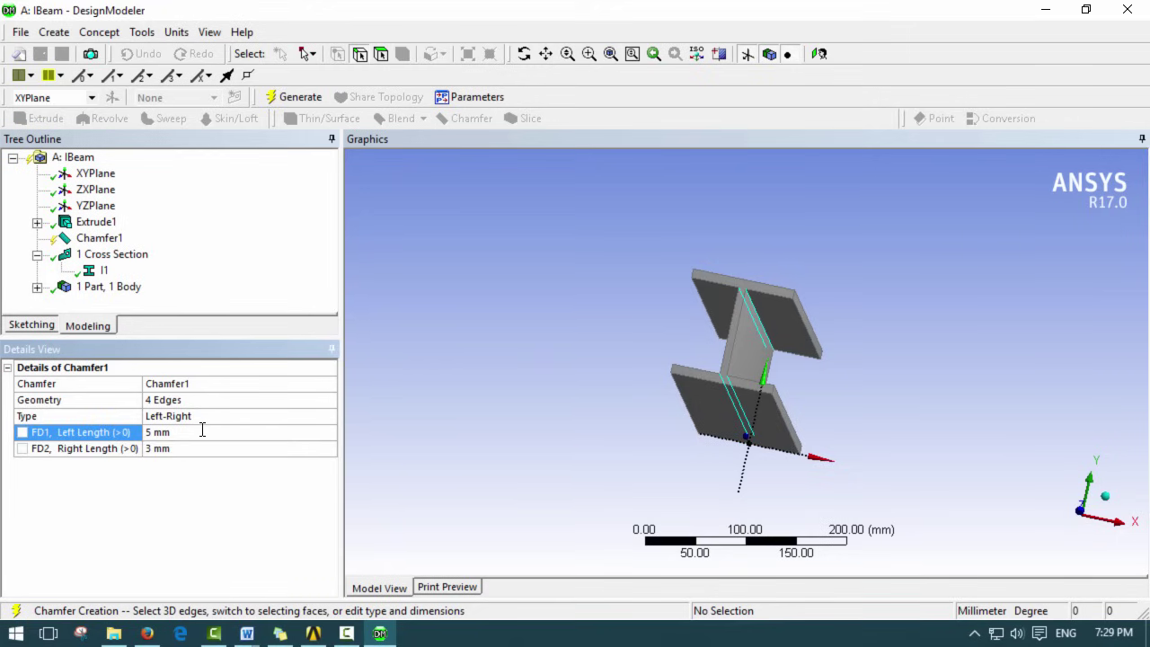
click(189, 448)
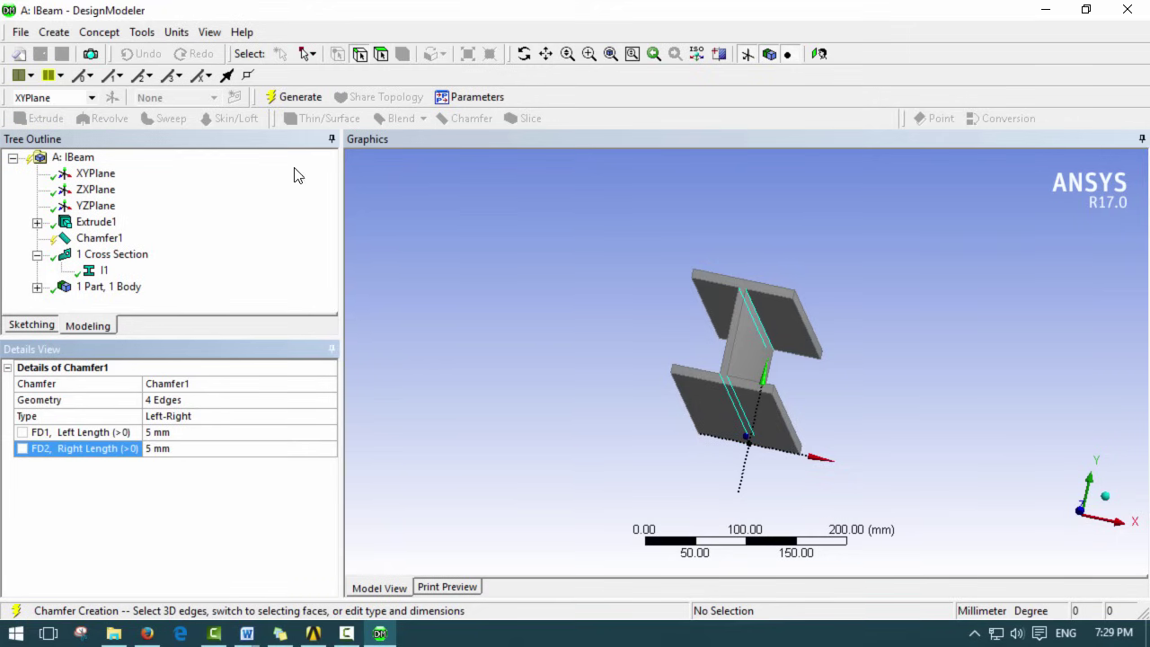
click(299, 97)
middle_drag(859, 375, 777, 399)
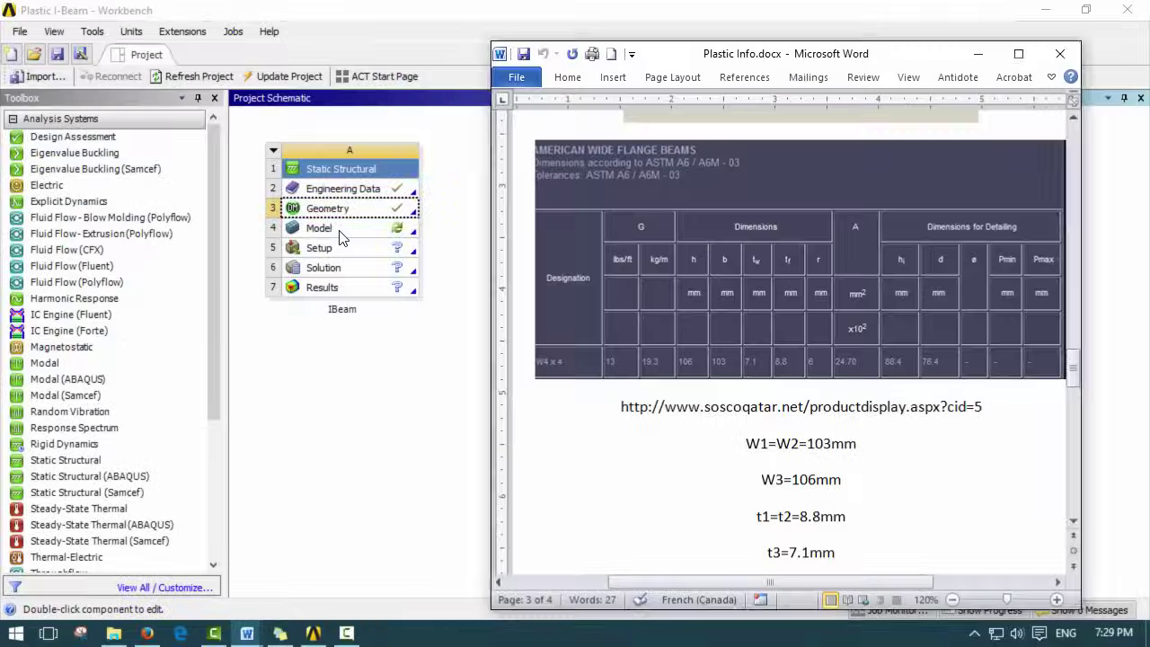
- Switch to the Workbench project and open the IBeam system's Model in Mechanical
click(350, 238)
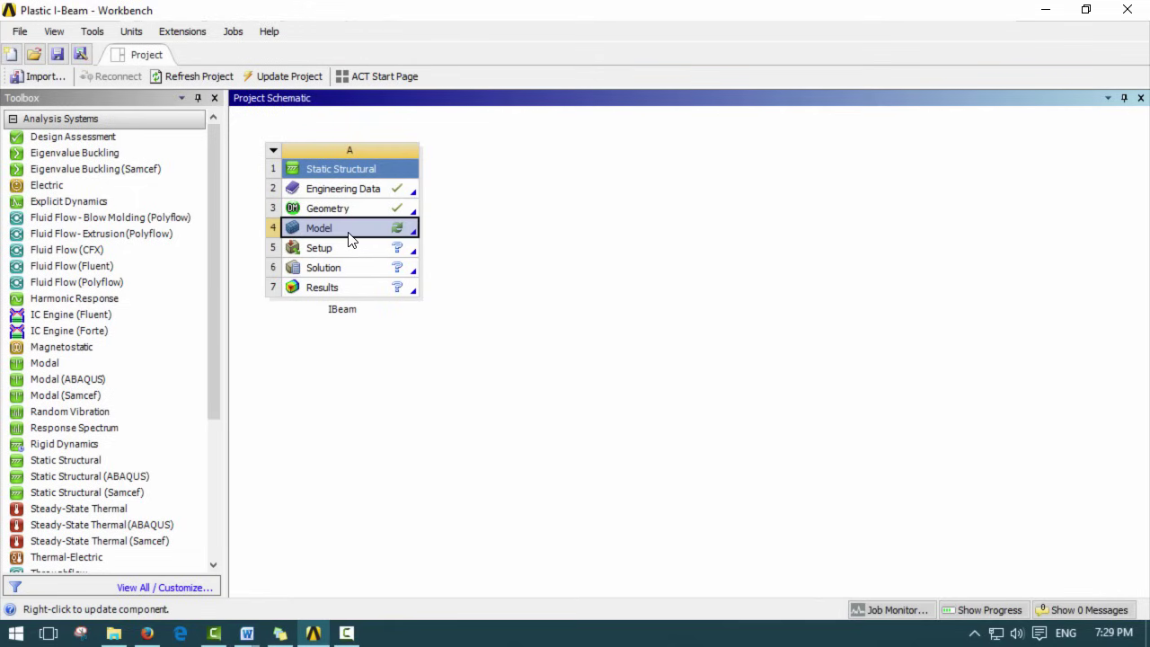
double_click(350, 238)
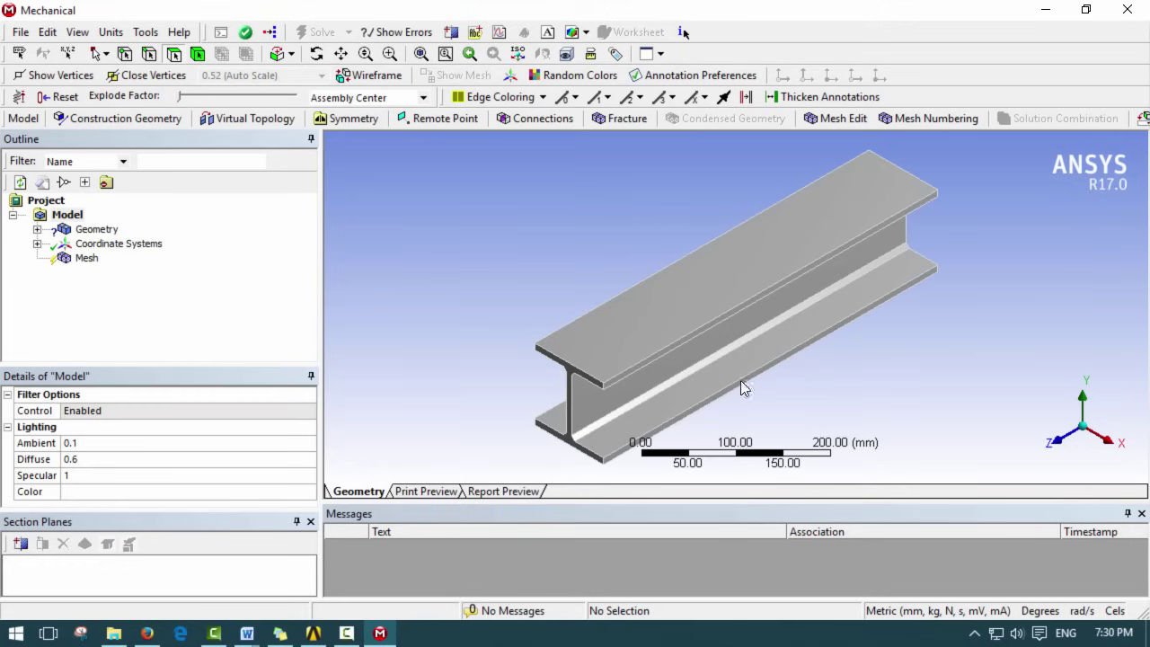
- Assign the Structural Steel NL material to the solid body under Geometry
click(37, 229)
click(106, 245)
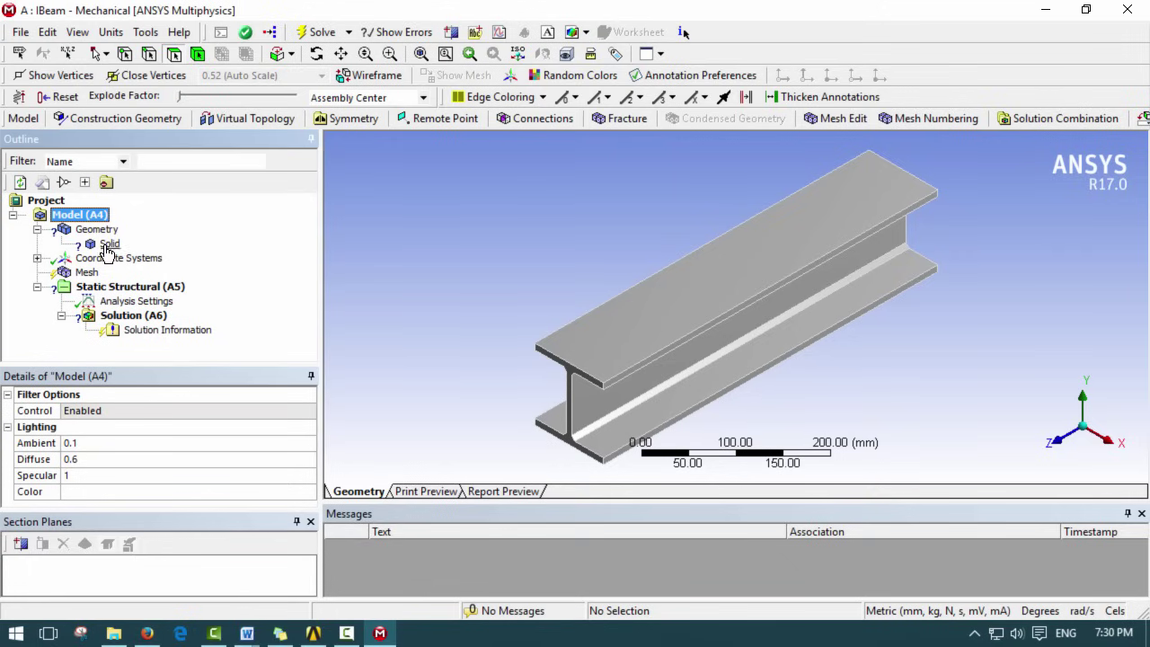
click(307, 416)
scroll(307, 416, down, 2)
click(287, 443)
click(293, 444)
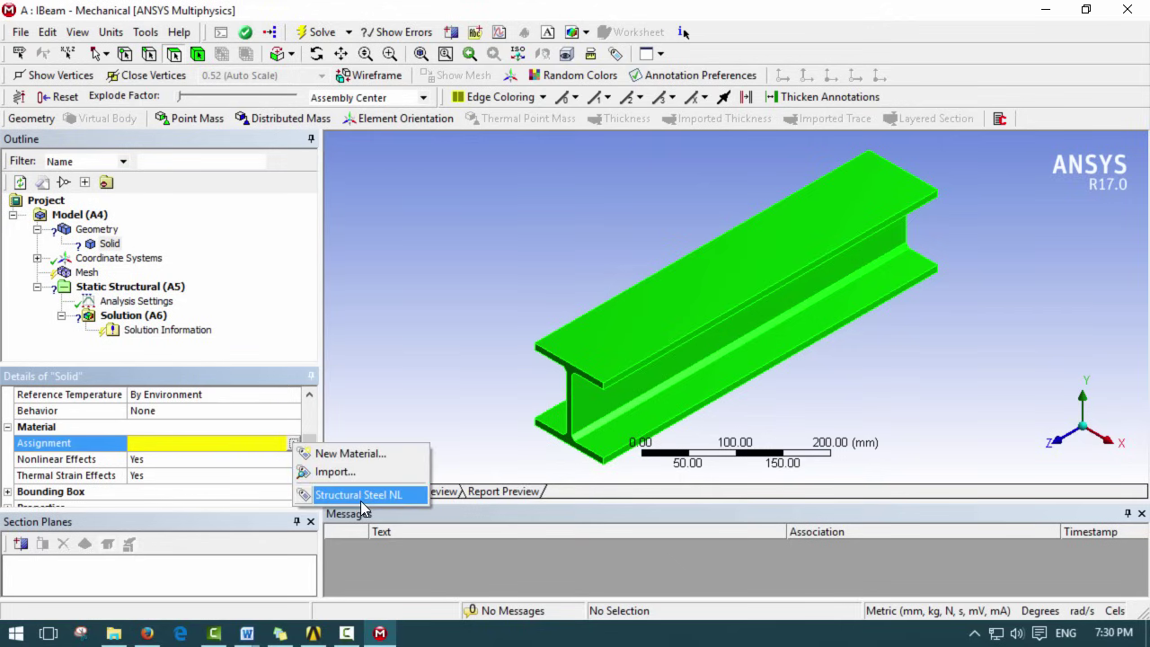
click(360, 500)
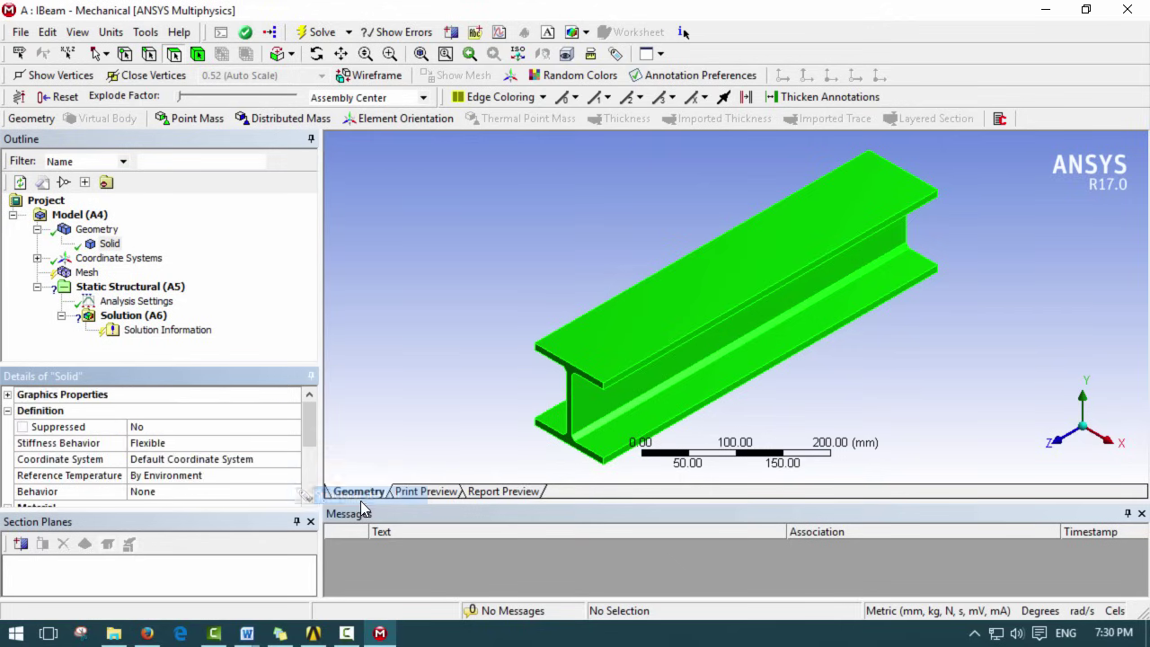
- Set the mesh element size to 5 mm in the mesh sizing settings
click(86, 272)
drag(240, 375, 241, 278)
click(8, 413)
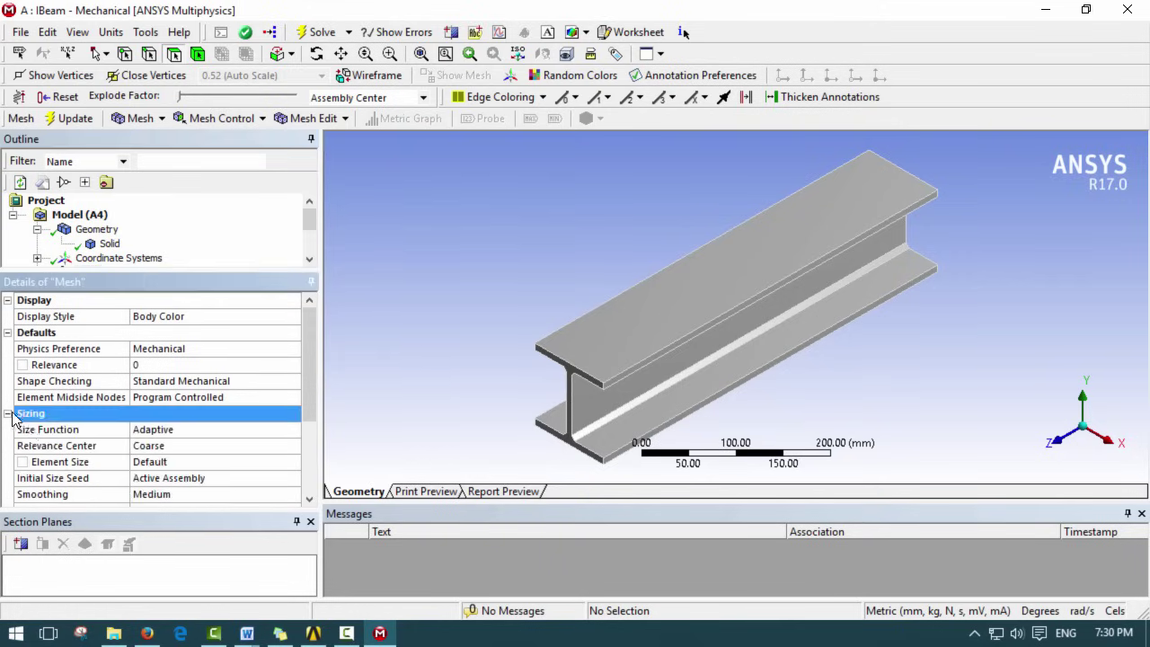
scroll(27, 425, down, 1)
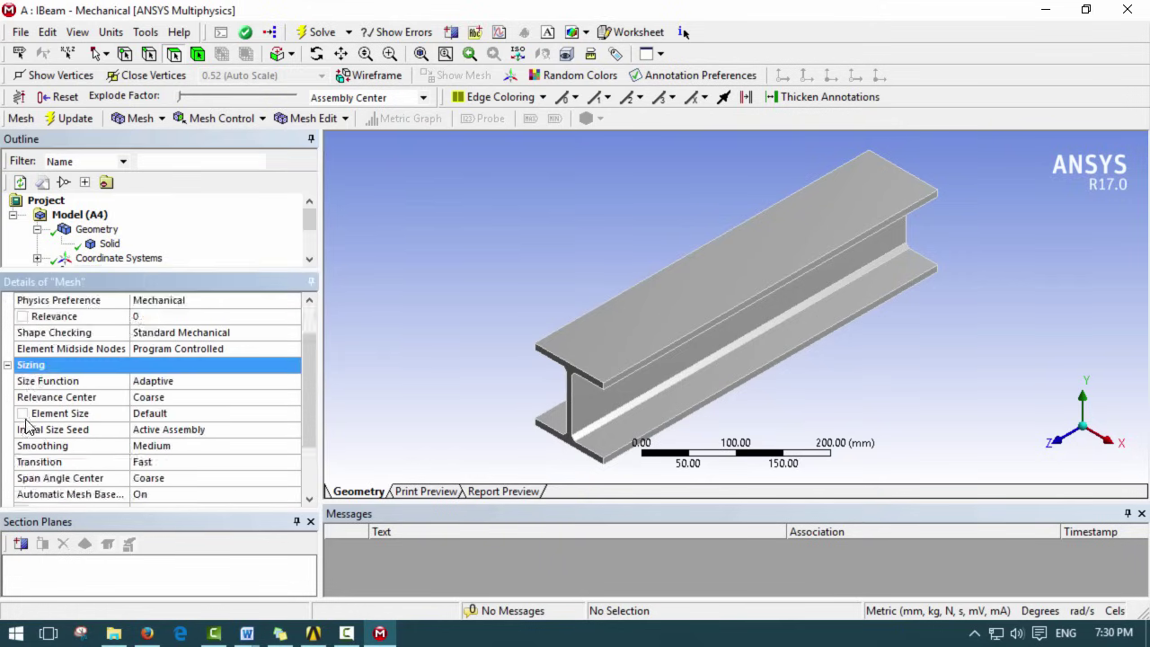
click(149, 416)
text(5)
key(Return)
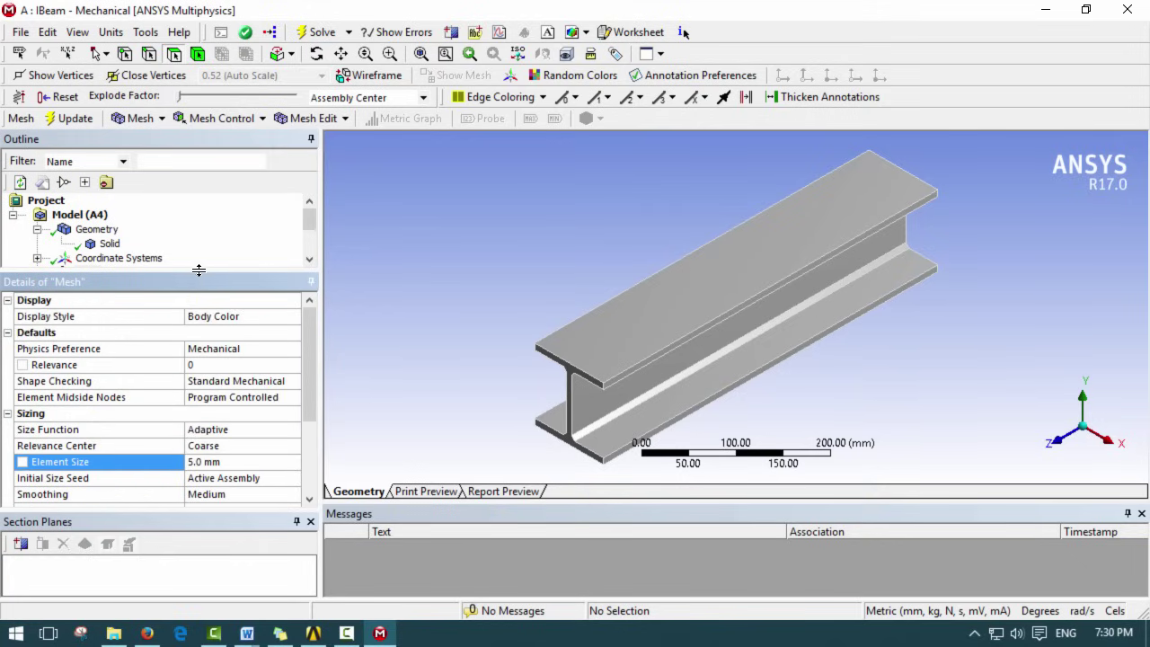
- Generate the mesh and inspect it on the beam
drag(201, 274, 135, 367)
right_click(93, 278)
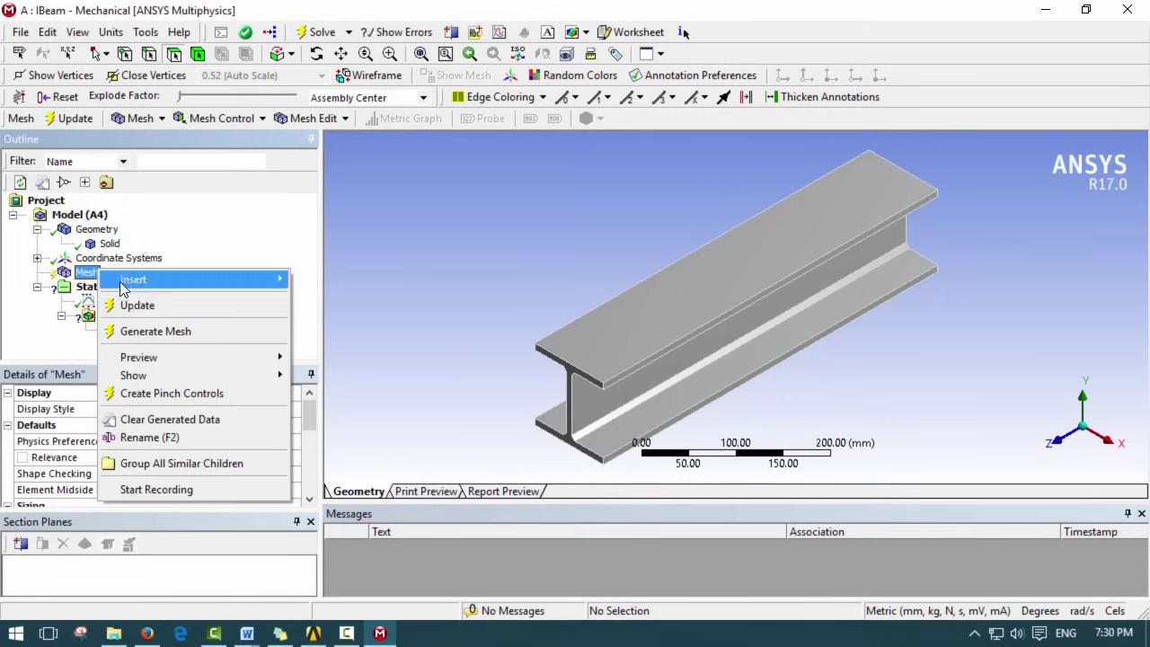
click(159, 330)
middle_drag(673, 404, 700, 374)
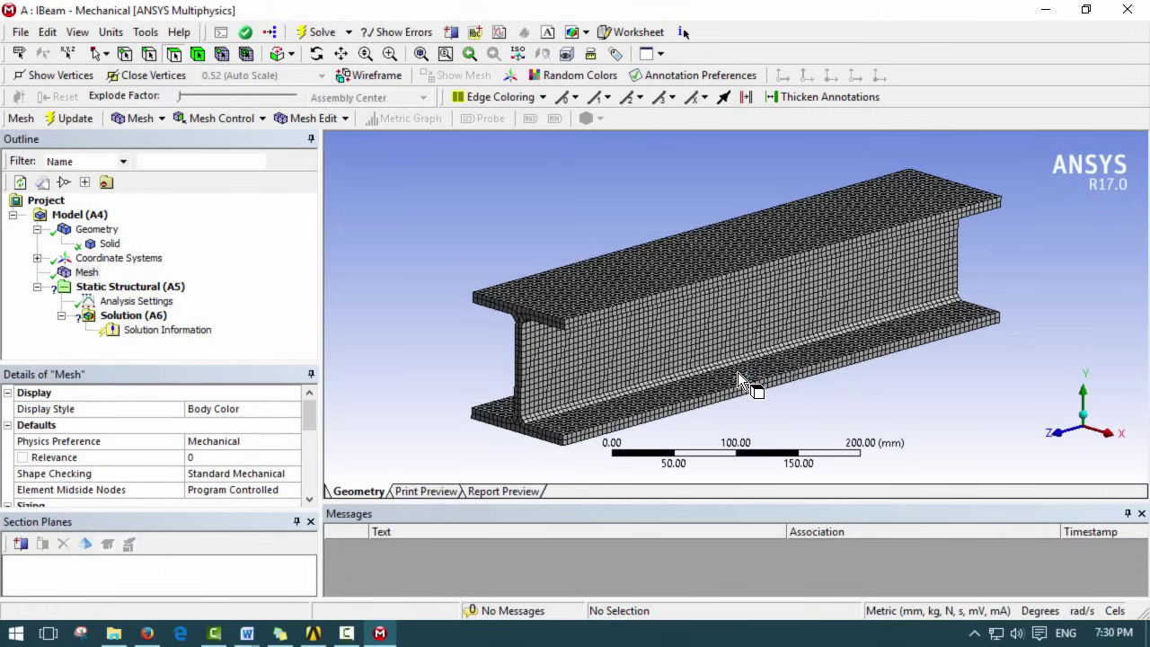
scroll(759, 364, up, 2)
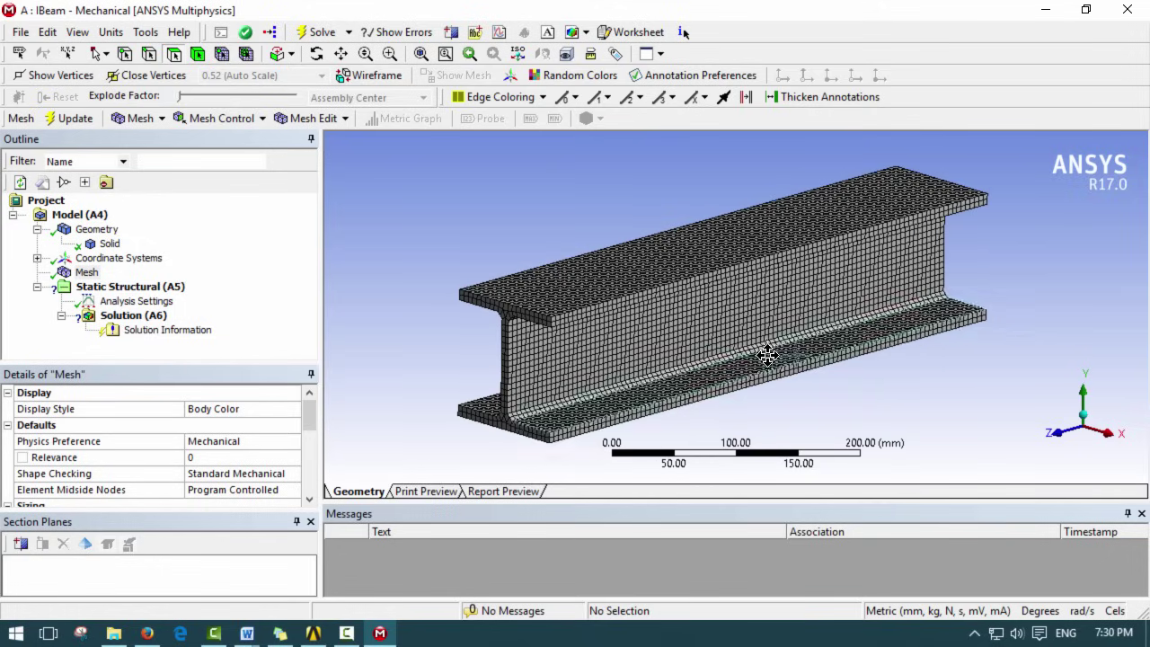
- Open the Analysis Settings and consult the stress-strain loading and unloading diagram in the Plastic Info Word document, returning to Mechanical
click(137, 301)
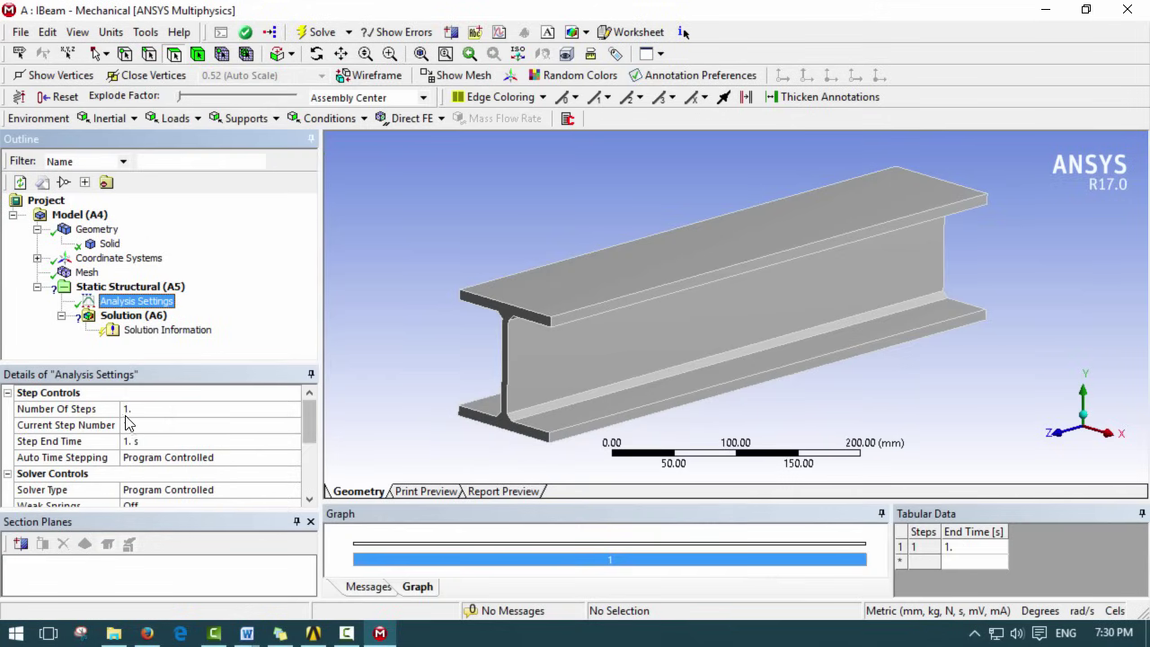
mouse_move(247, 632)
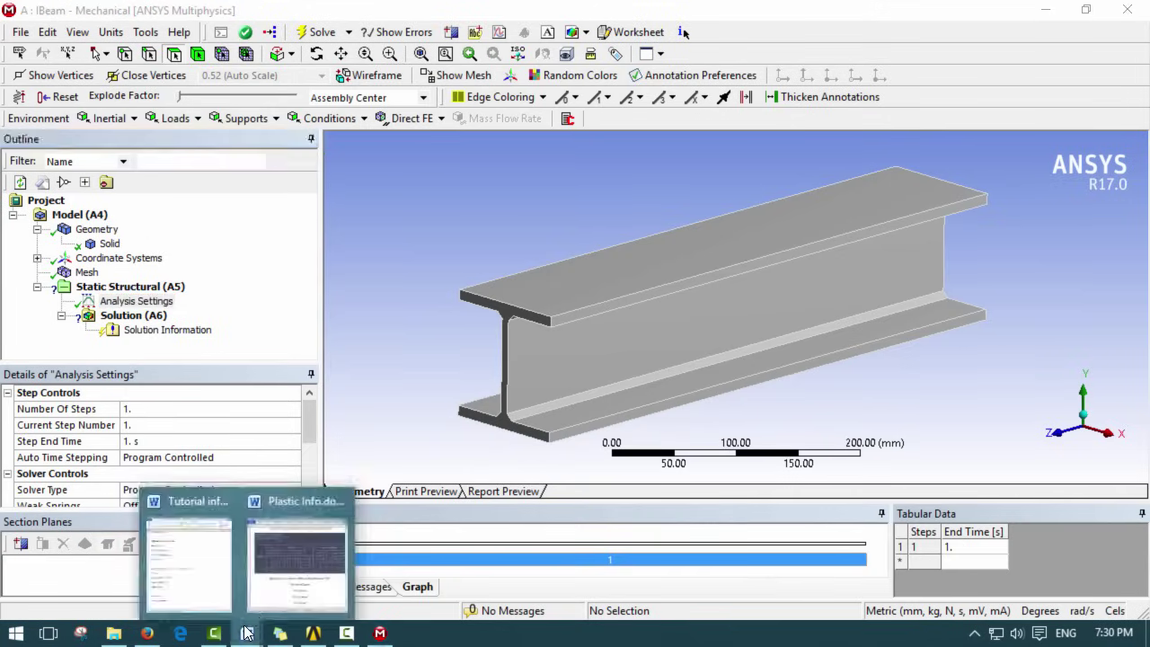
click(276, 575)
scroll(831, 407, up, 10)
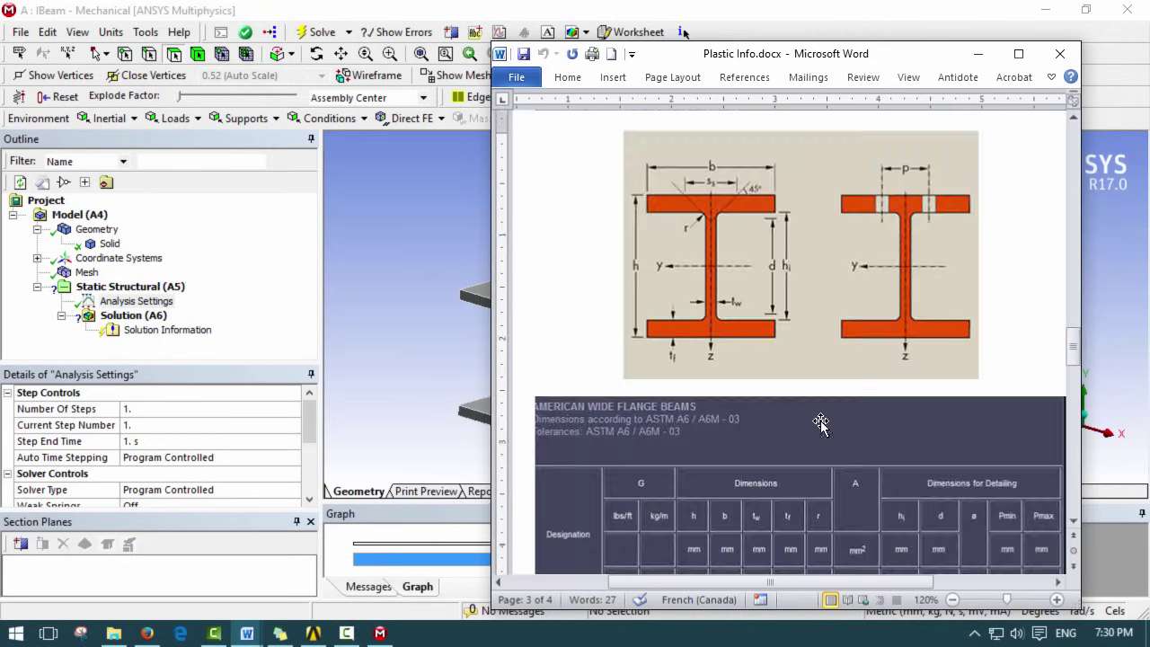
scroll(715, 479, up, 10)
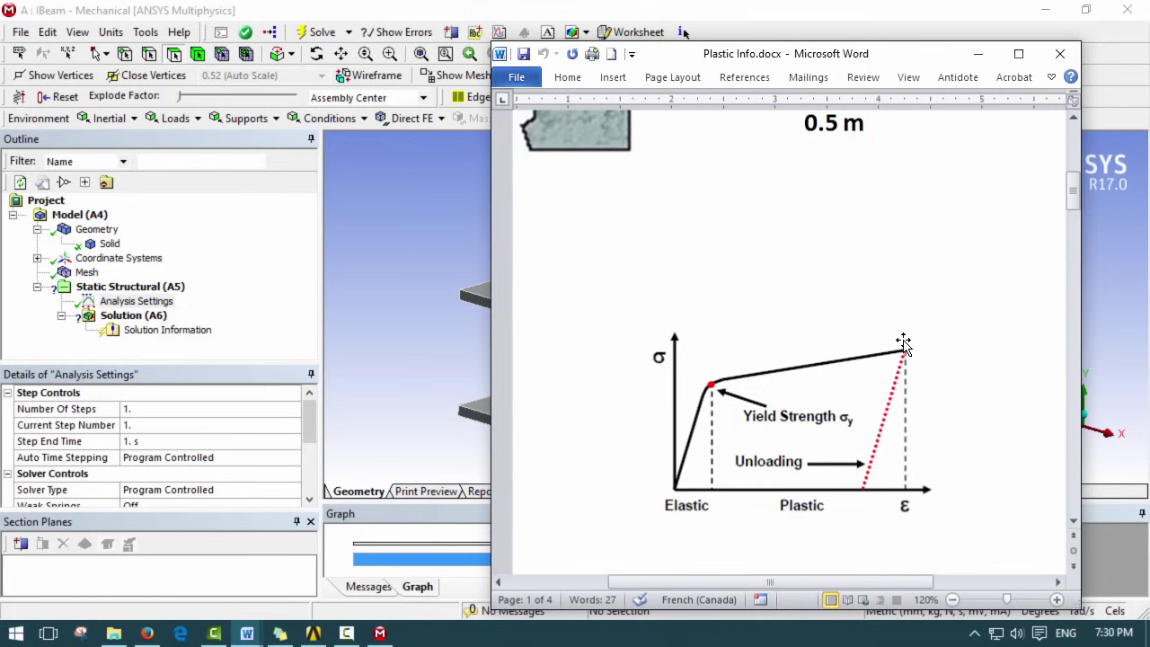
click(710, 18)
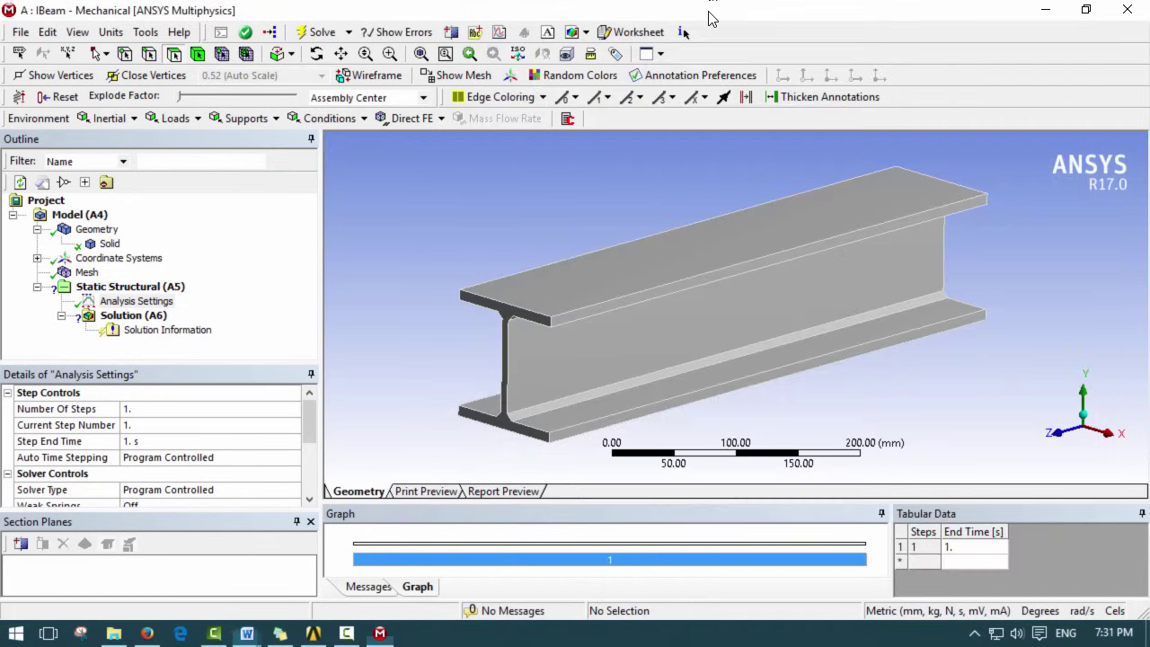
- Set the number of analysis steps to 2 and turn Auto Time Stepping on for step 1
click(149, 410)
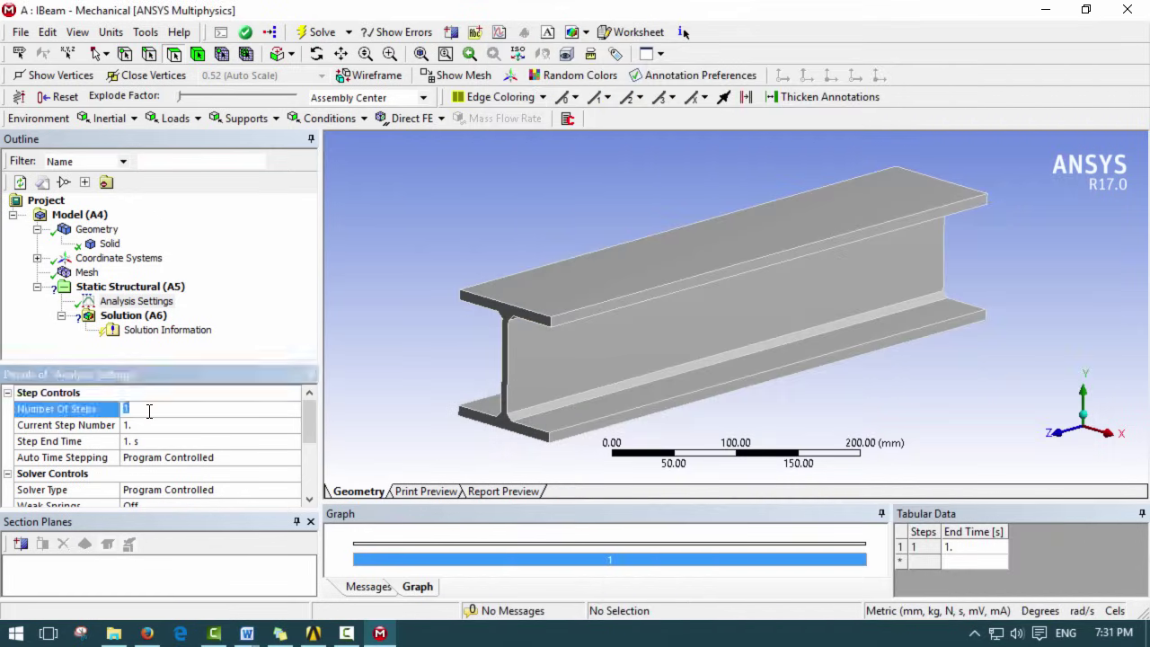
text(2)
key(Return)
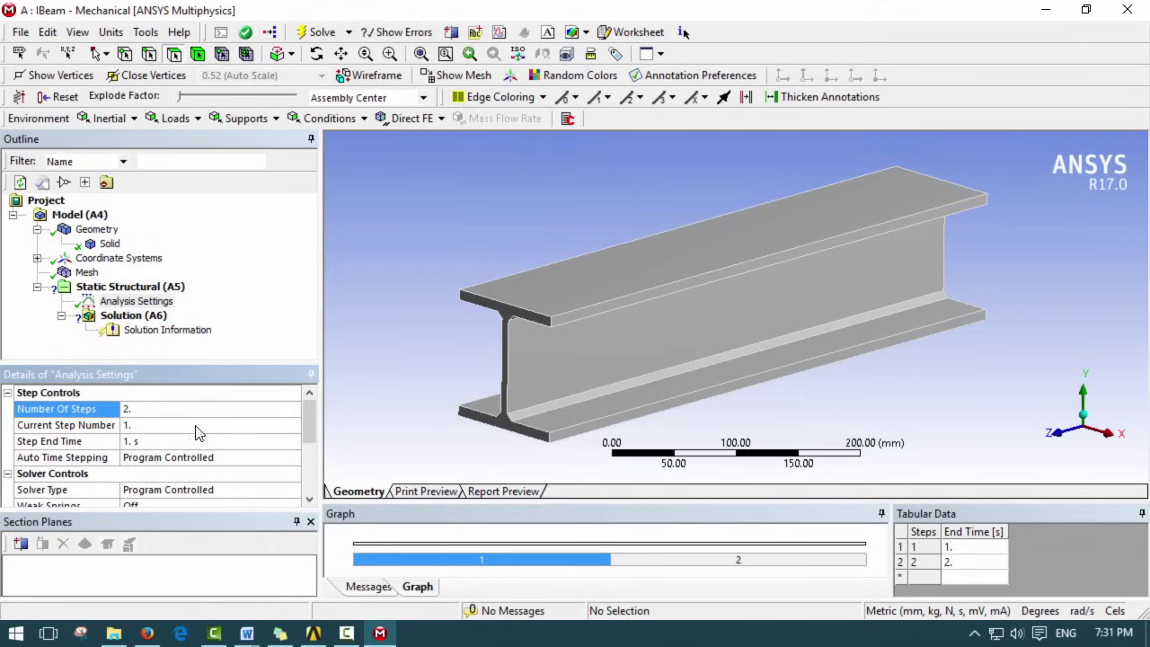
click(282, 458)
click(292, 459)
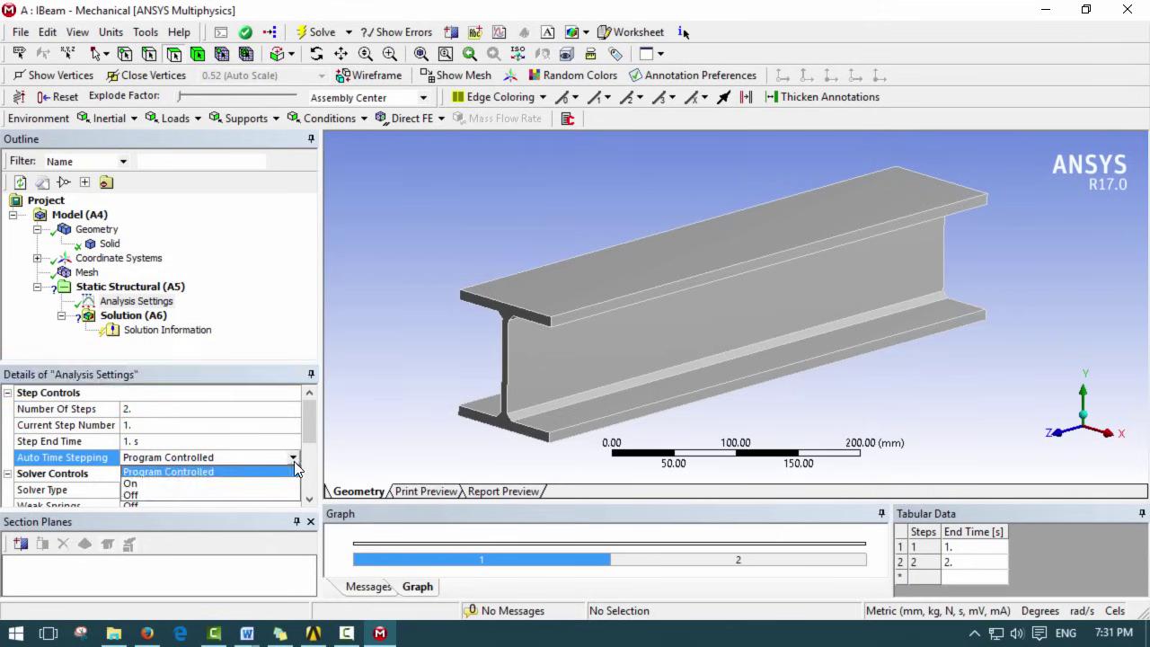
click(289, 483)
- Set step 1 to 30 initial substeps, 30 minimum substeps and 100 maximum substeps
scroll(310, 418, down, 1)
click(158, 440)
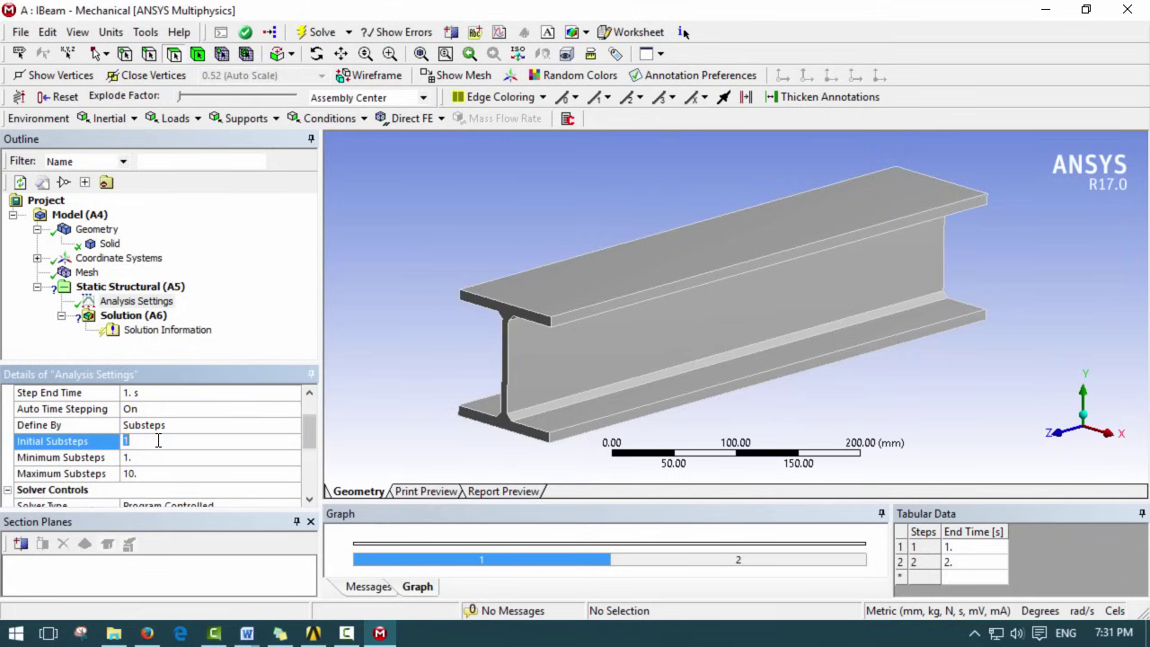
text(30)
key(Return)
scroll(106, 447, down, 1)
click(143, 456)
text(30)
key(Return)
scroll(162, 467, down, 1)
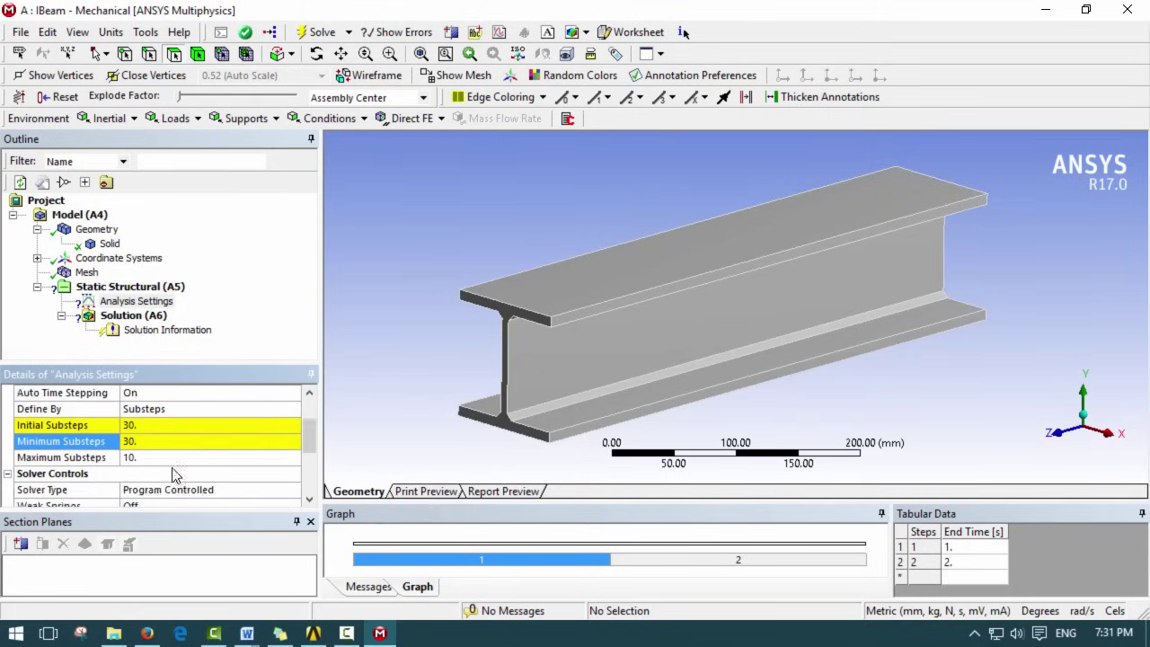
click(153, 459)
text(0)
key(Return)
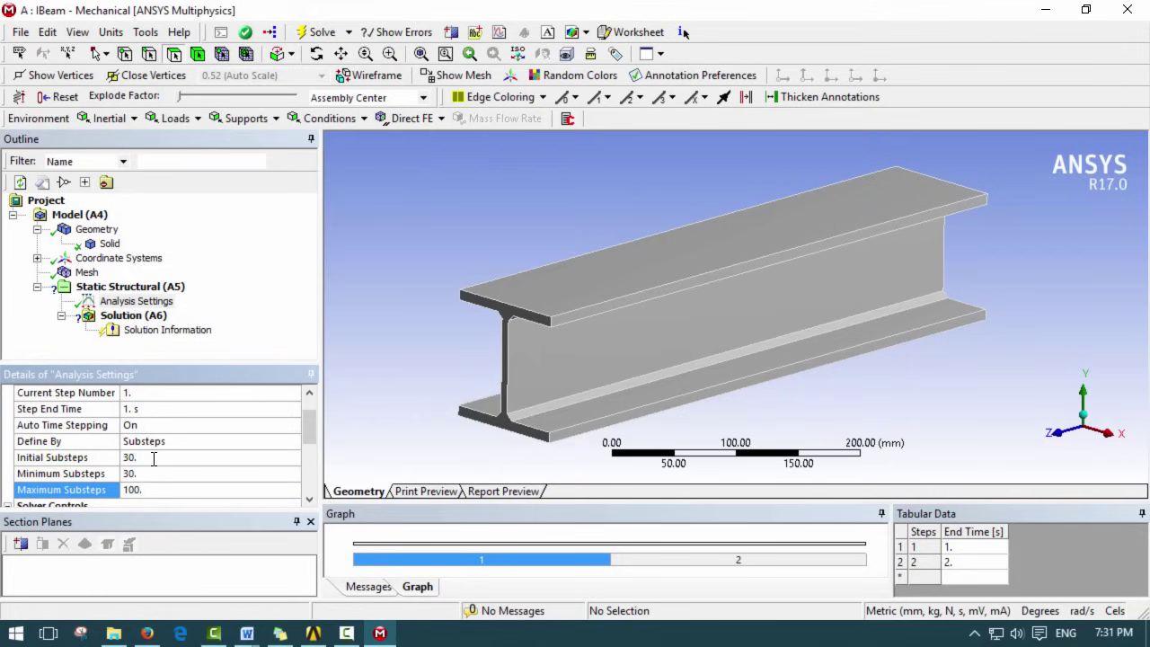
- Turn Large Deflection on in the solver controls
scroll(161, 459, down, 2)
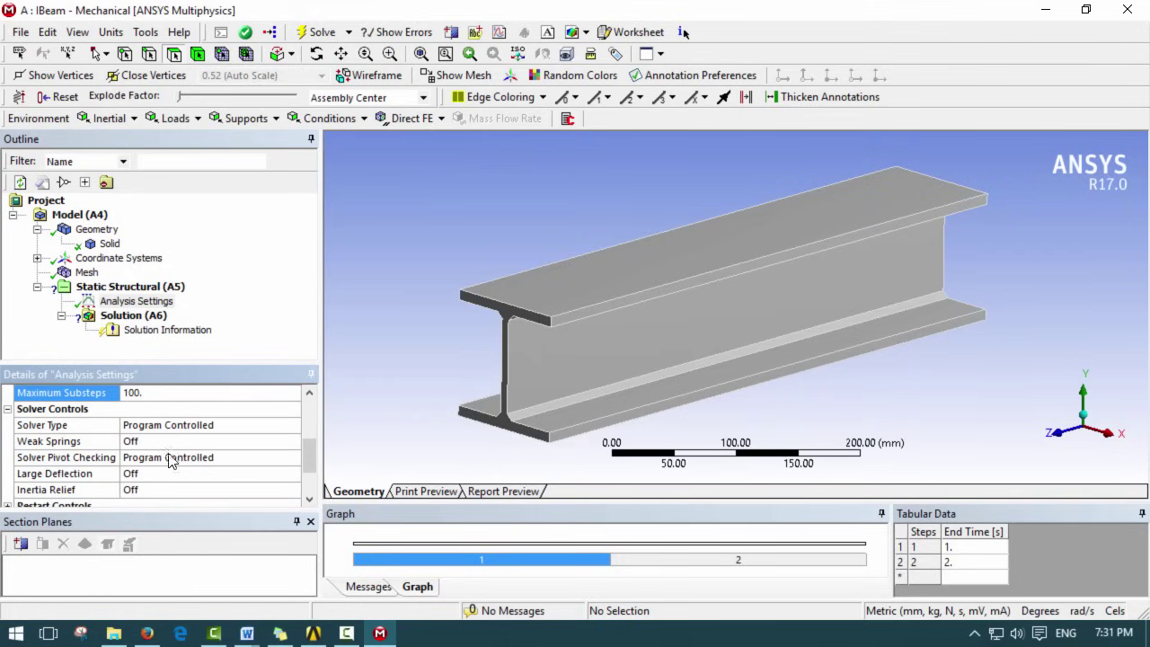
click(272, 474)
click(296, 473)
click(275, 503)
scroll(219, 485, up, 2)
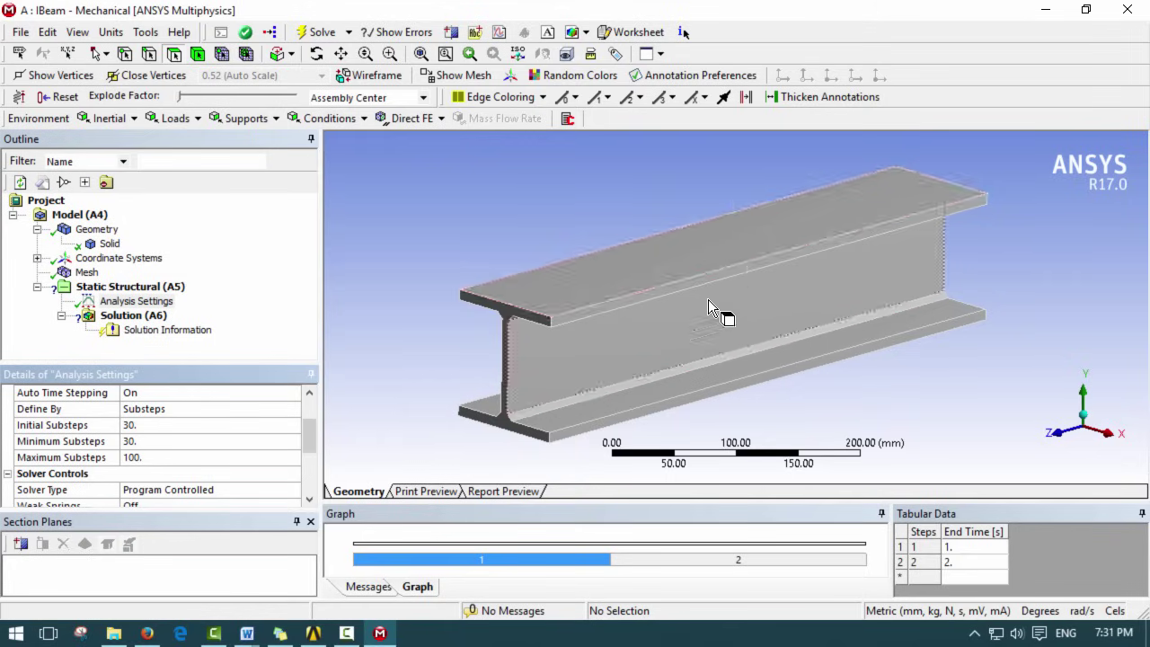
scroll(311, 430, down, 2)
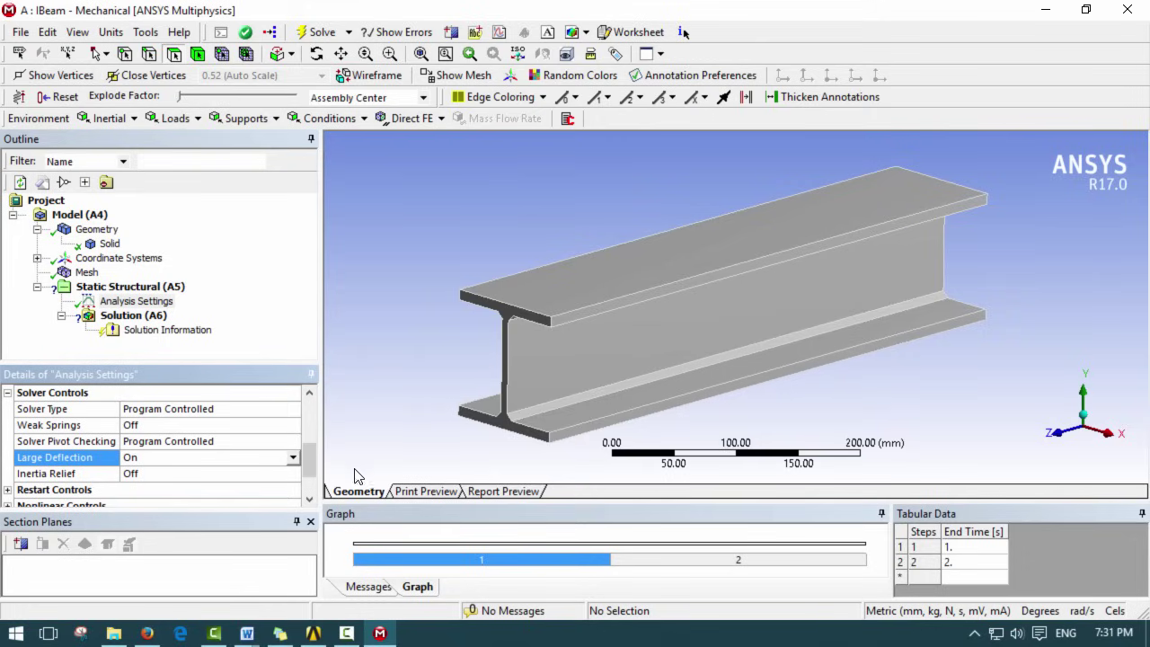
- Switch the current step number to 2 to check that step's controls and return it to 1
drag(313, 459, 310, 406)
click(160, 420)
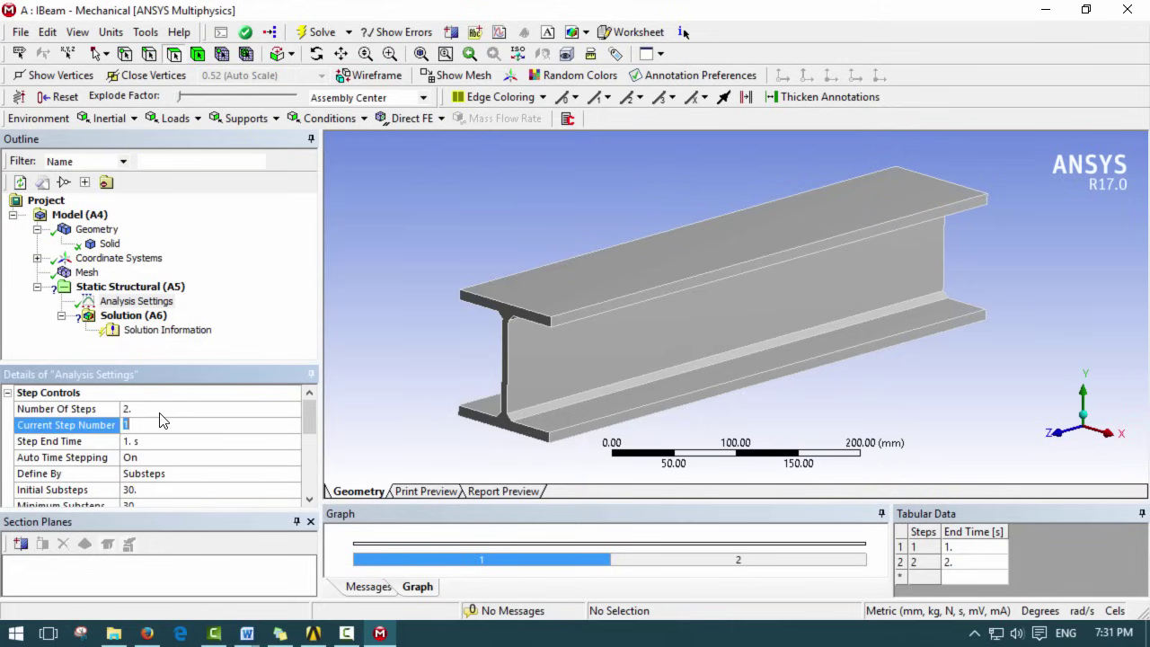
text(2)
key(Return)
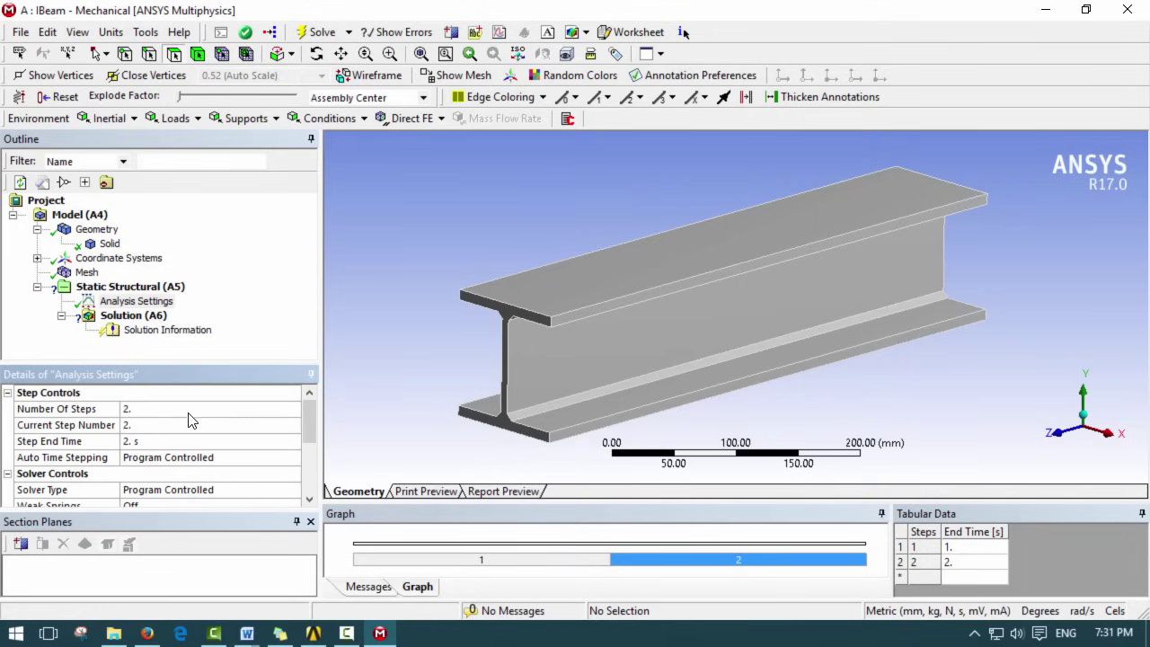
click(175, 422)
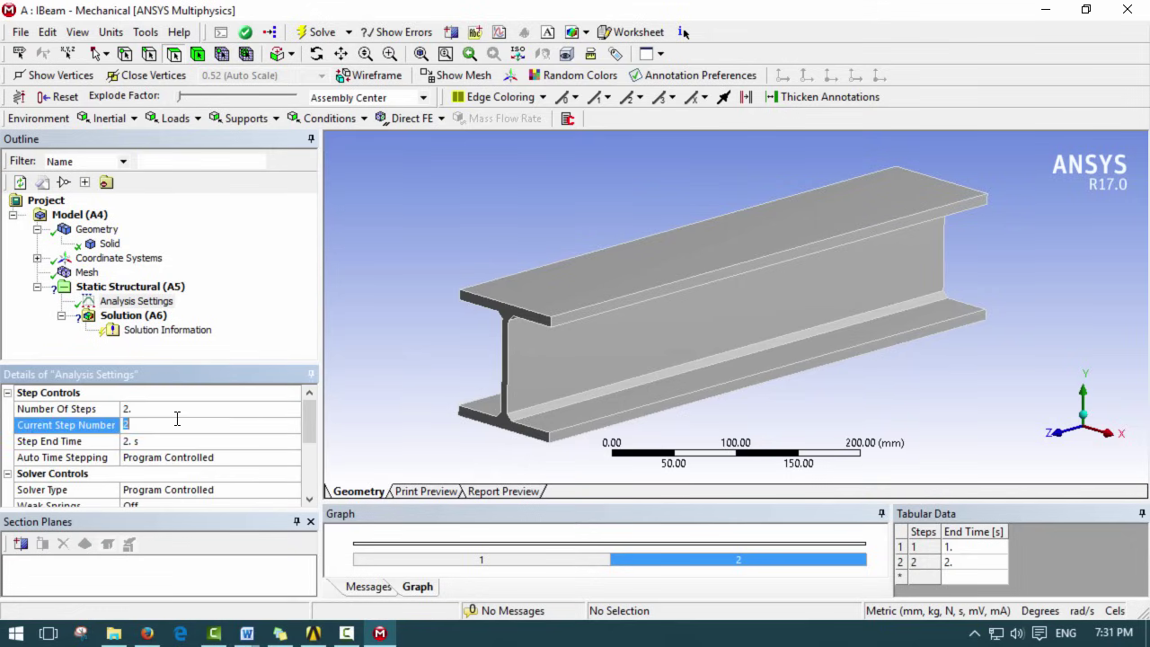
text(1)
key(Return)
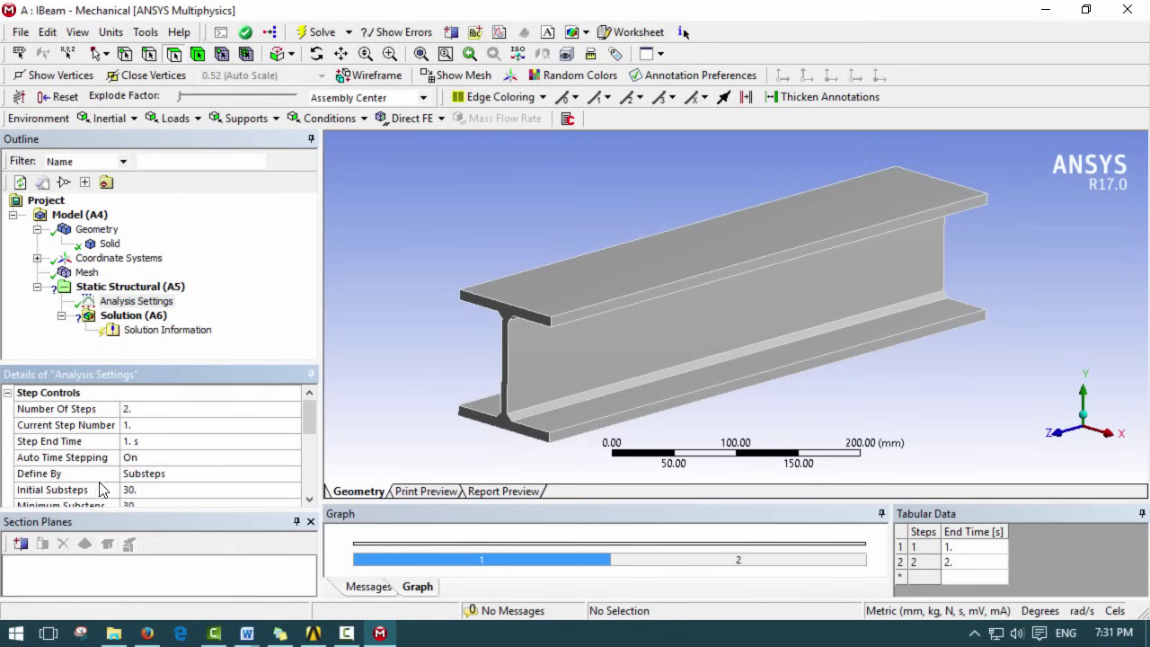
- Add a fixed support to the static structural analysis and apply it to the beam's end face at the coordinate system origin
right_click(134, 287)
mouse_move(197, 301)
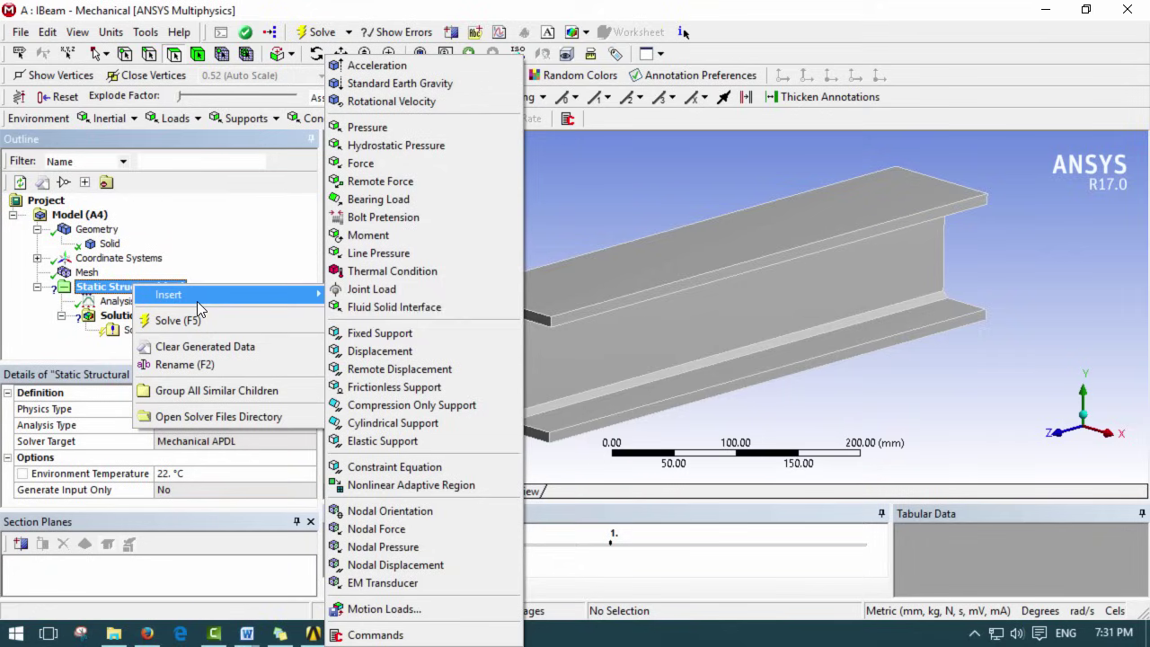
click(404, 333)
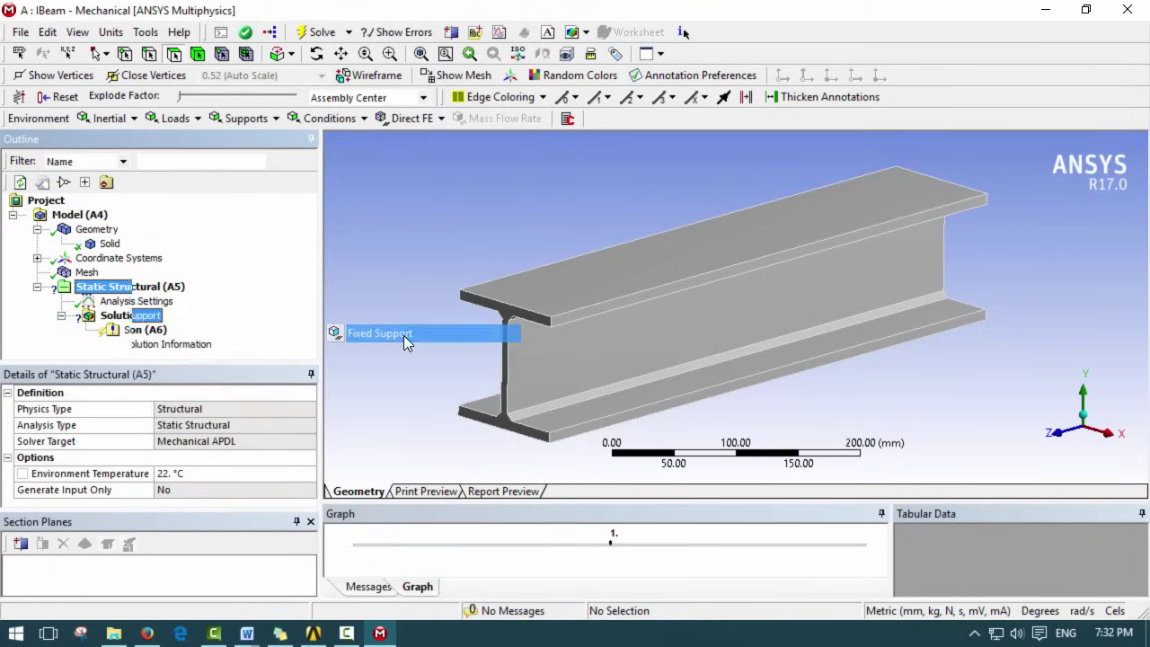
middle_drag(555, 377, 995, 379)
click(118, 258)
middle_drag(628, 364, 614, 369)
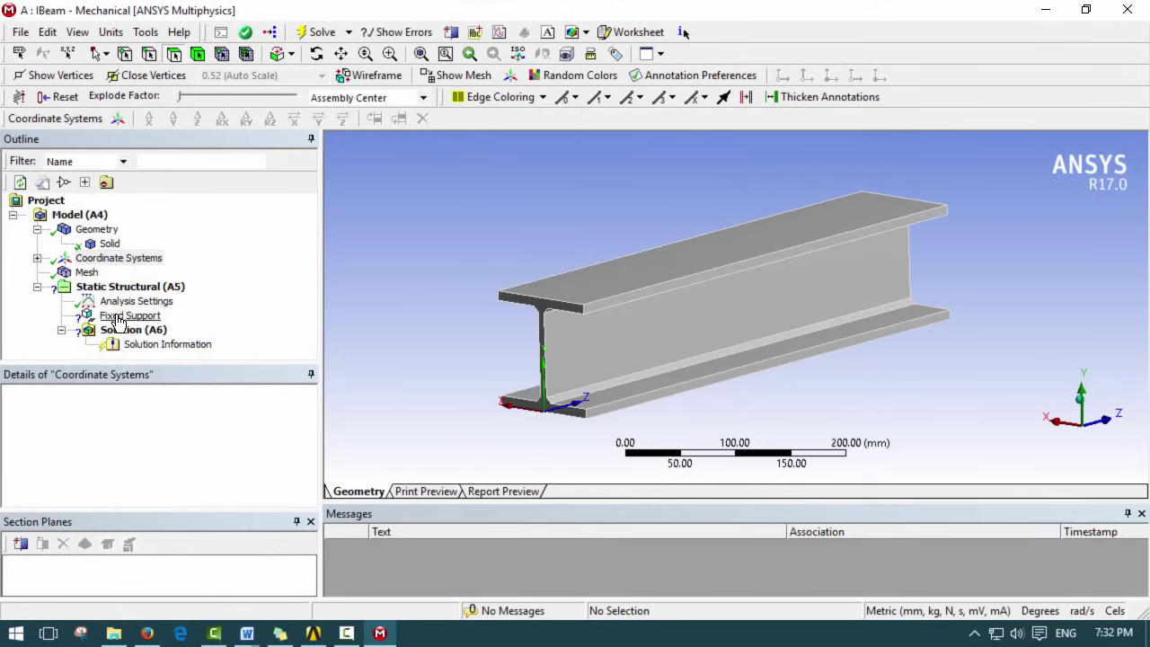
click(130, 315)
click(138, 427)
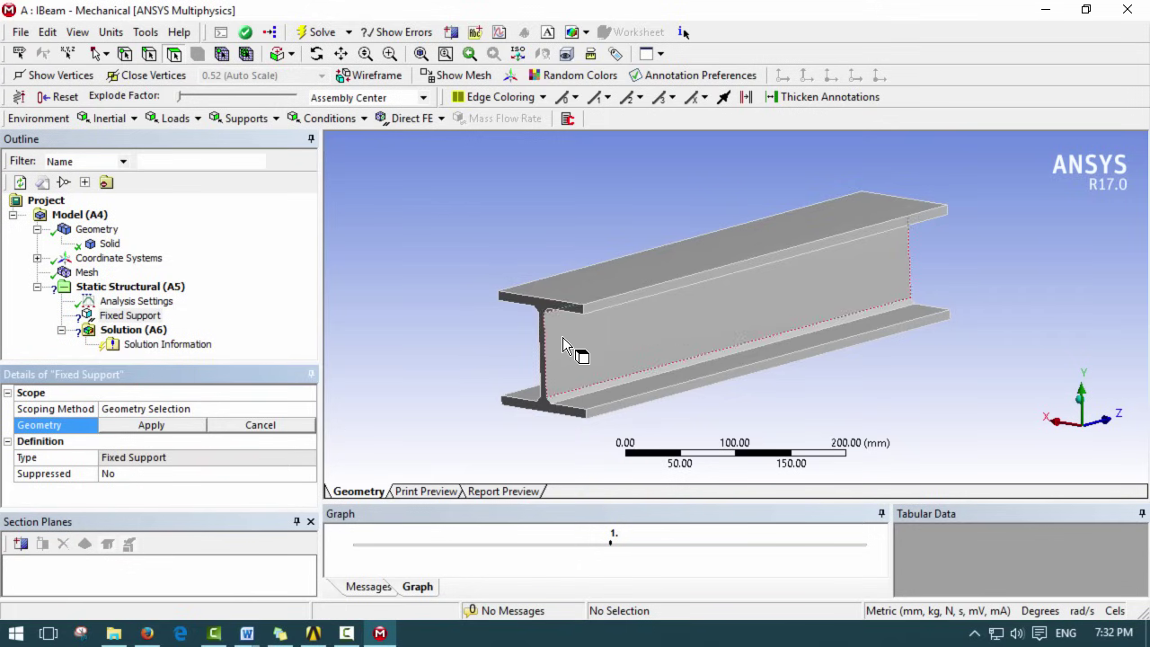
click(542, 302)
click(184, 431)
mouse_move(612, 370)
middle_down()
mouse_move(628, 365)
mouse_move(600, 376)
mouse_move(749, 332)
mouse_move(385, 368)
middle_up()
- Add a pressure load to the static structural analysis and apply it to the outer face of the upper flange
right_click(131, 287)
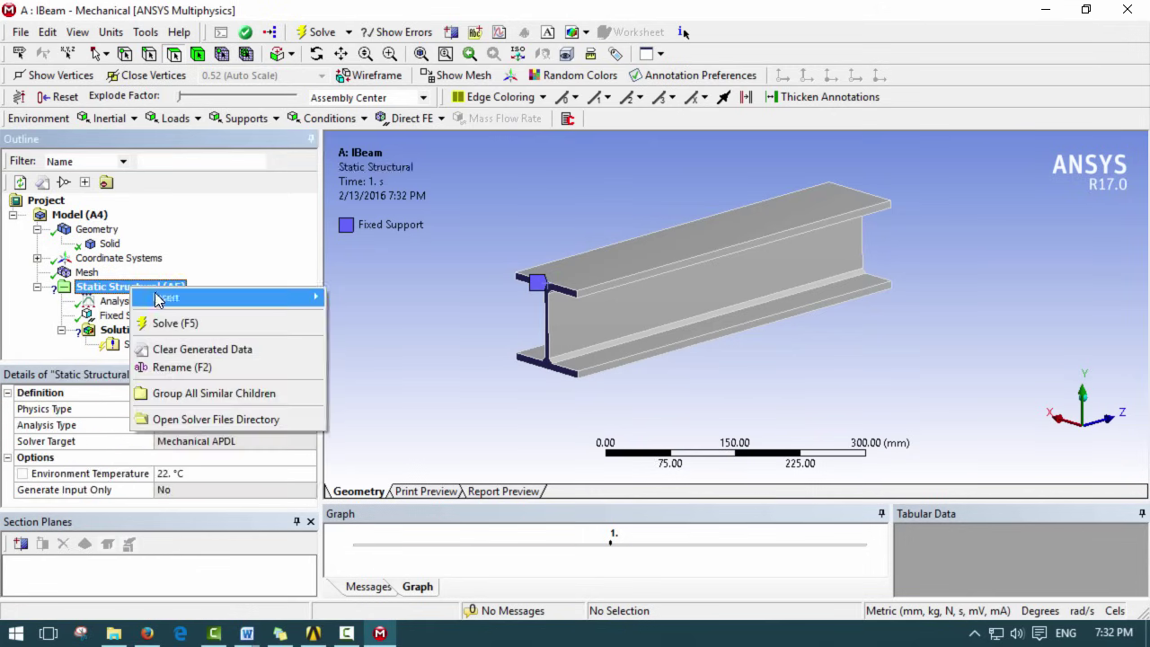
mouse_move(179, 297)
click(407, 131)
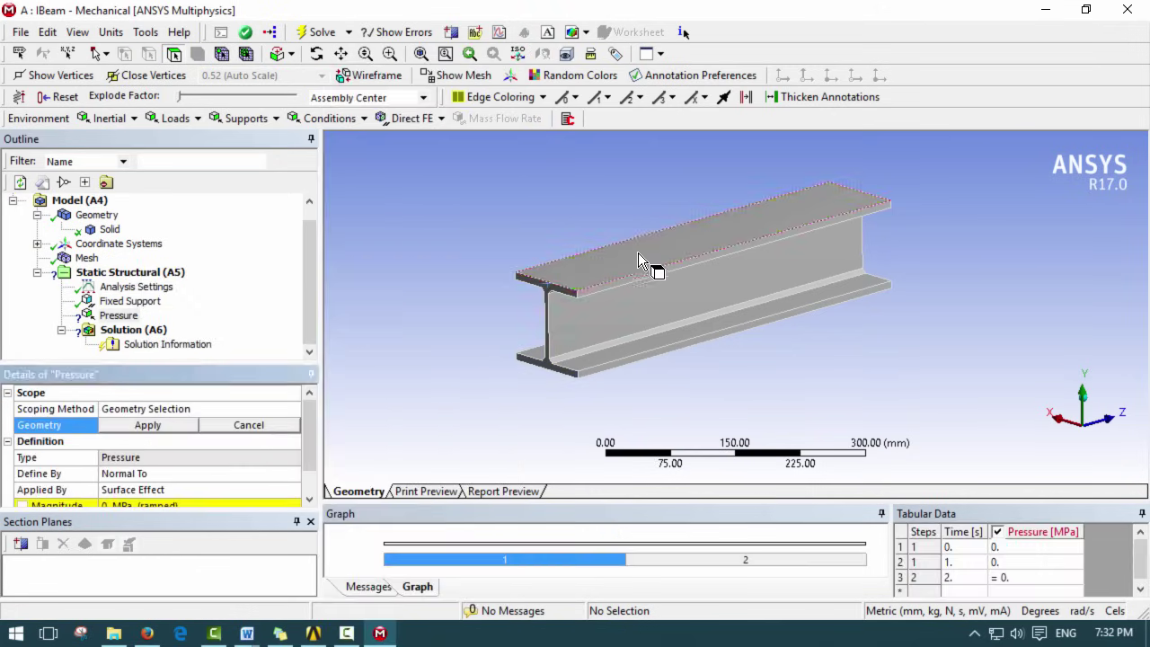
click(647, 258)
click(172, 429)
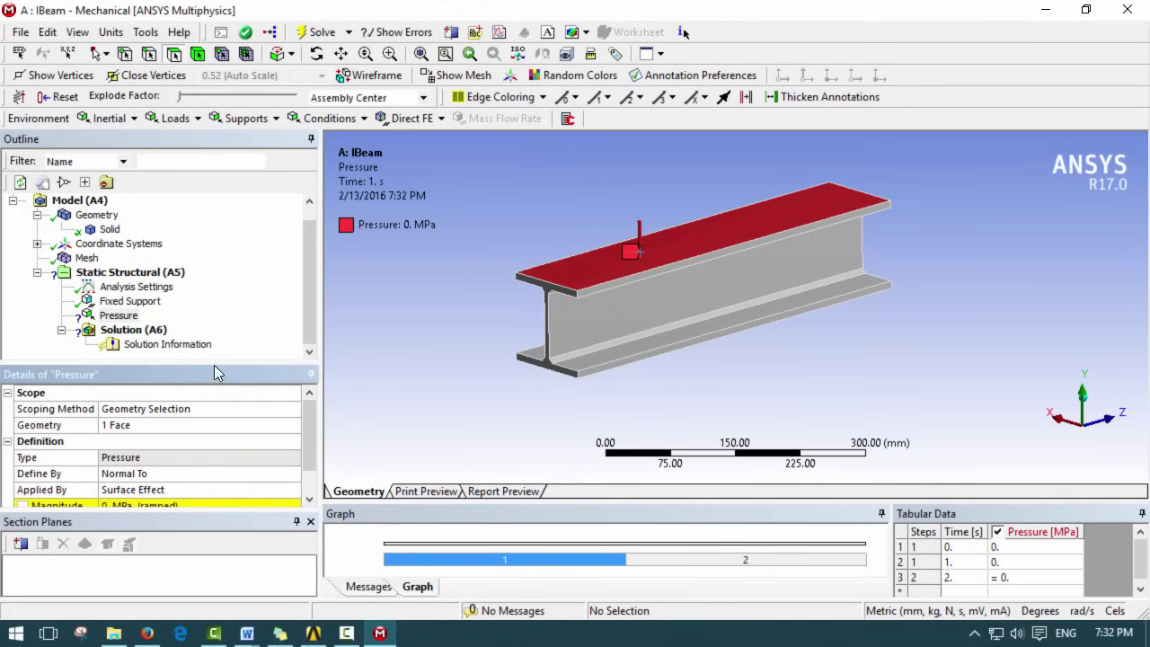
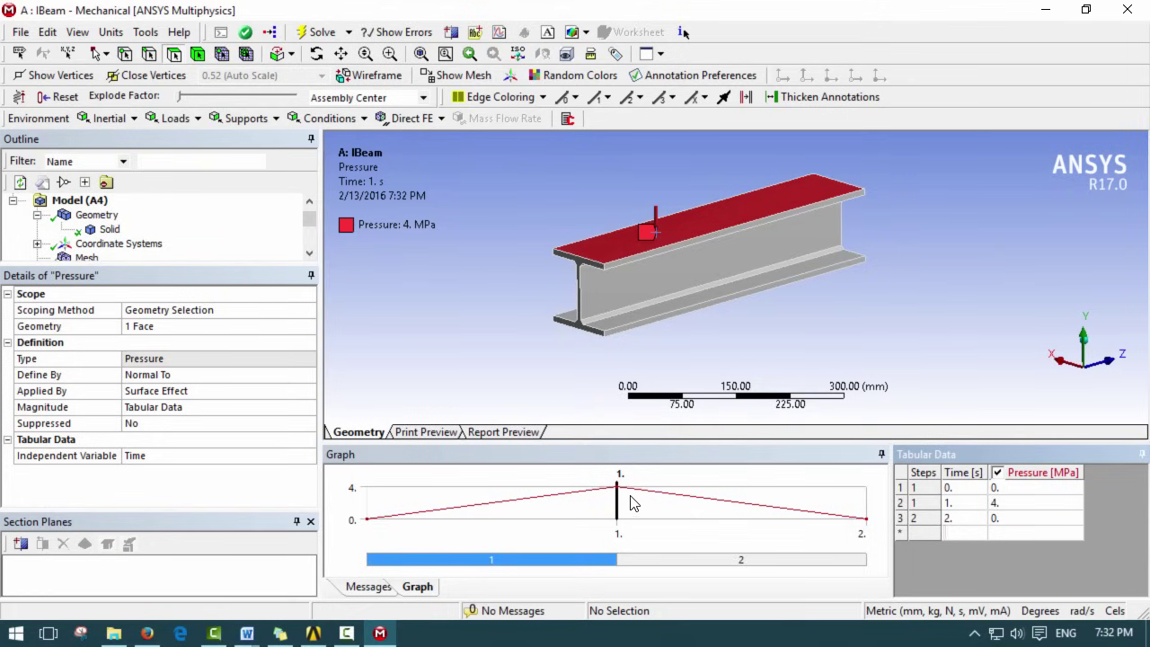
- Set the pressure load's tabular independent variable to Z
click(308, 460)
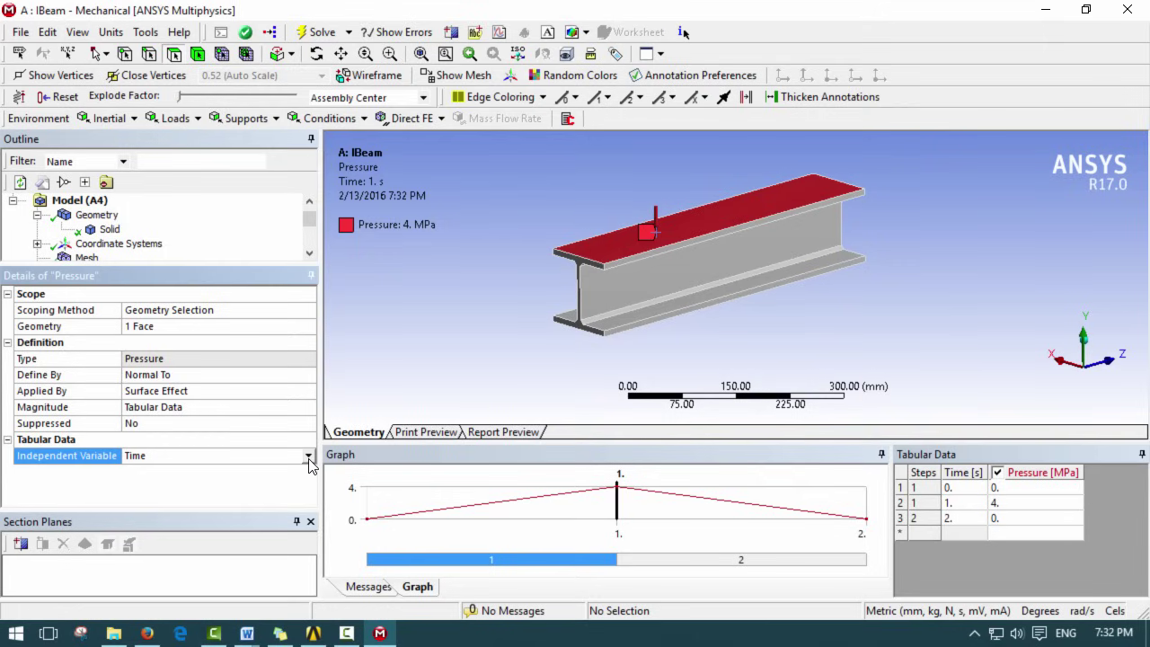
click(309, 458)
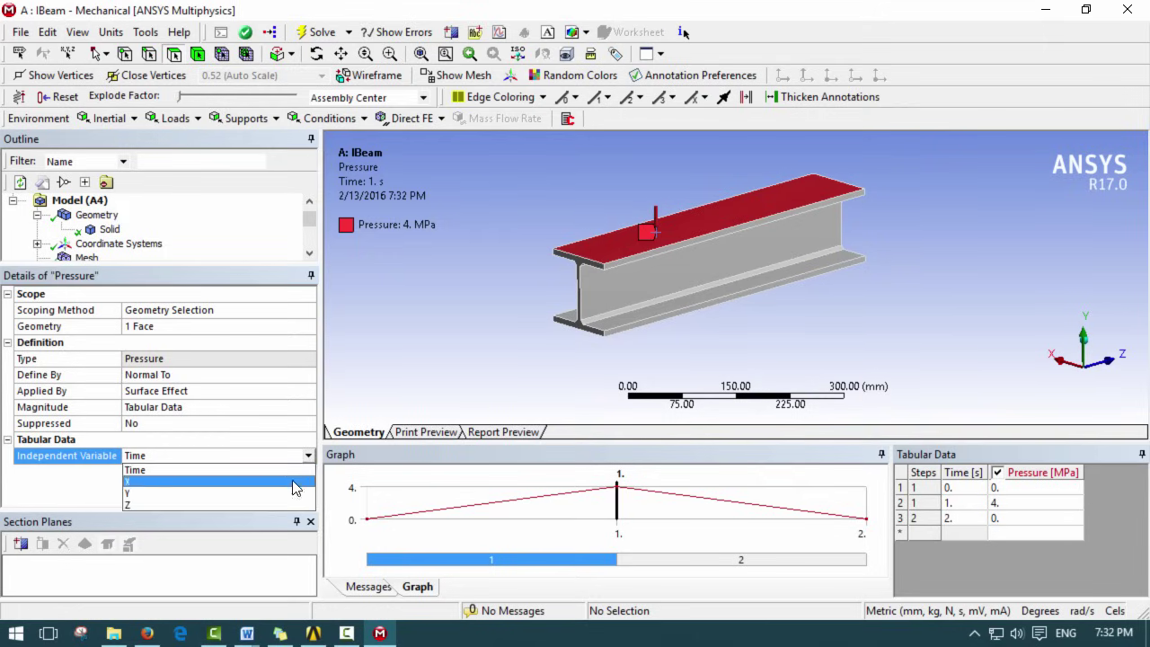
click(284, 502)
middle_drag(574, 341, 598, 329)
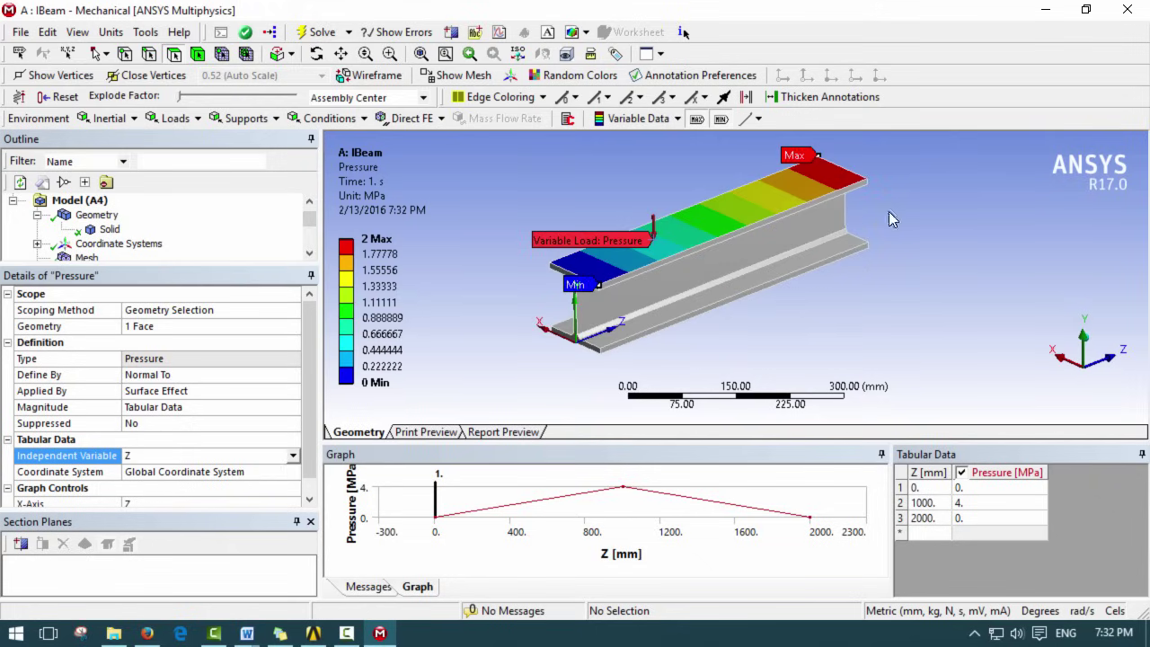
- Delete the third row of the pressure table and set the second row's Z position to 500 mm
click(900, 518)
right_click(901, 521)
click(943, 588)
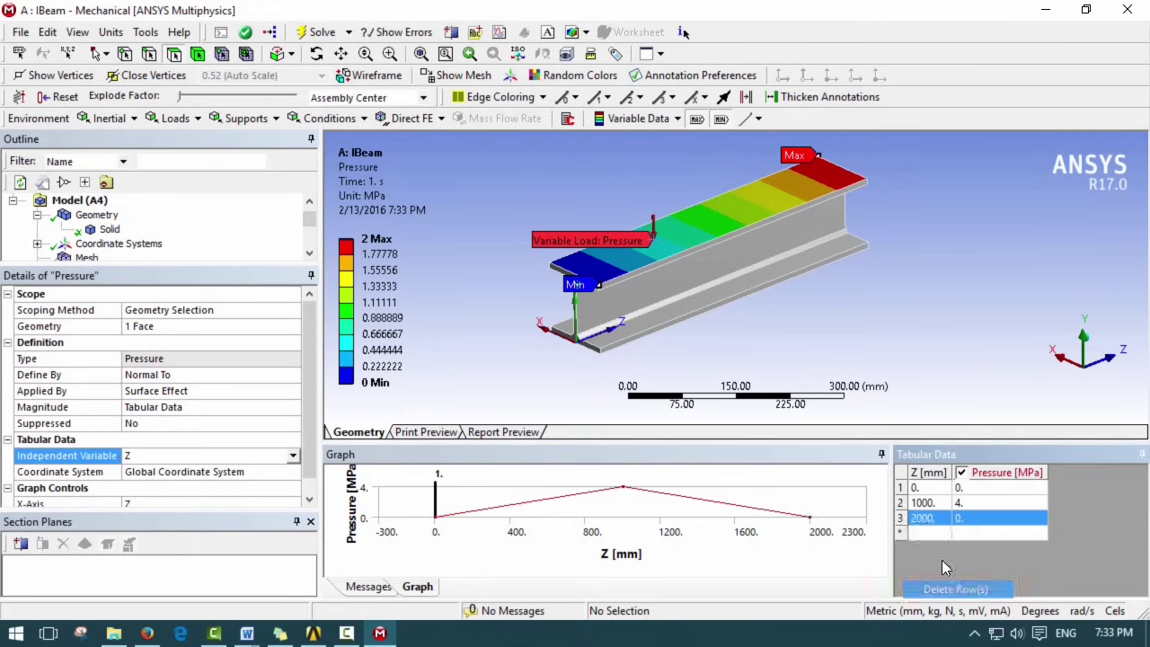
text(500)
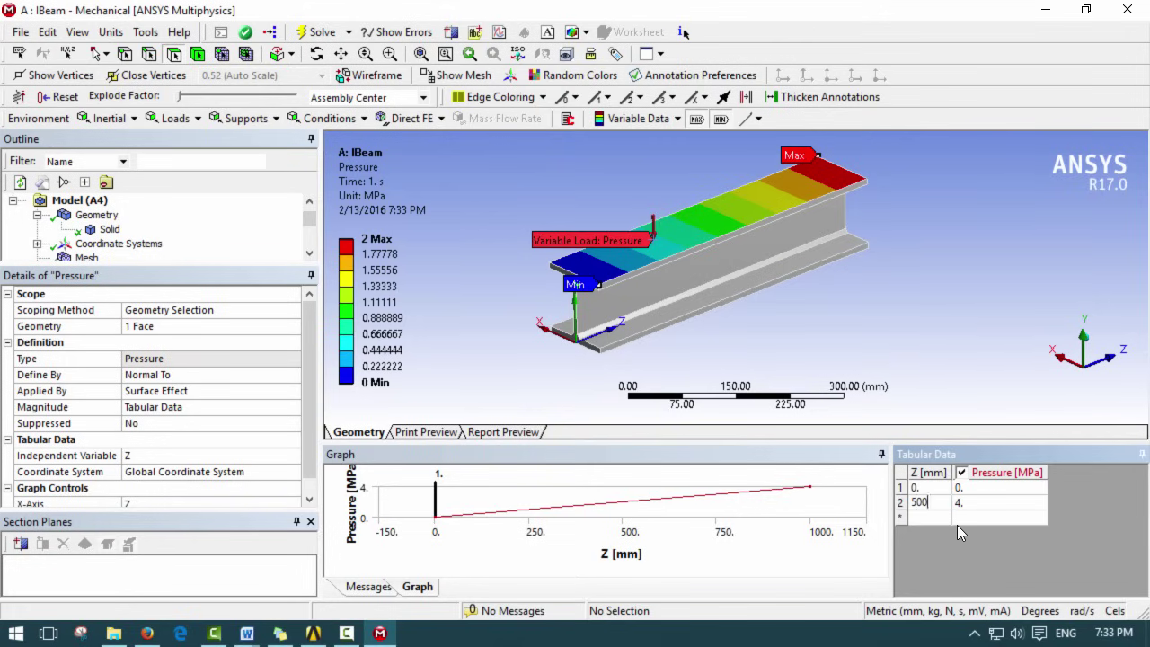
key(Tab)
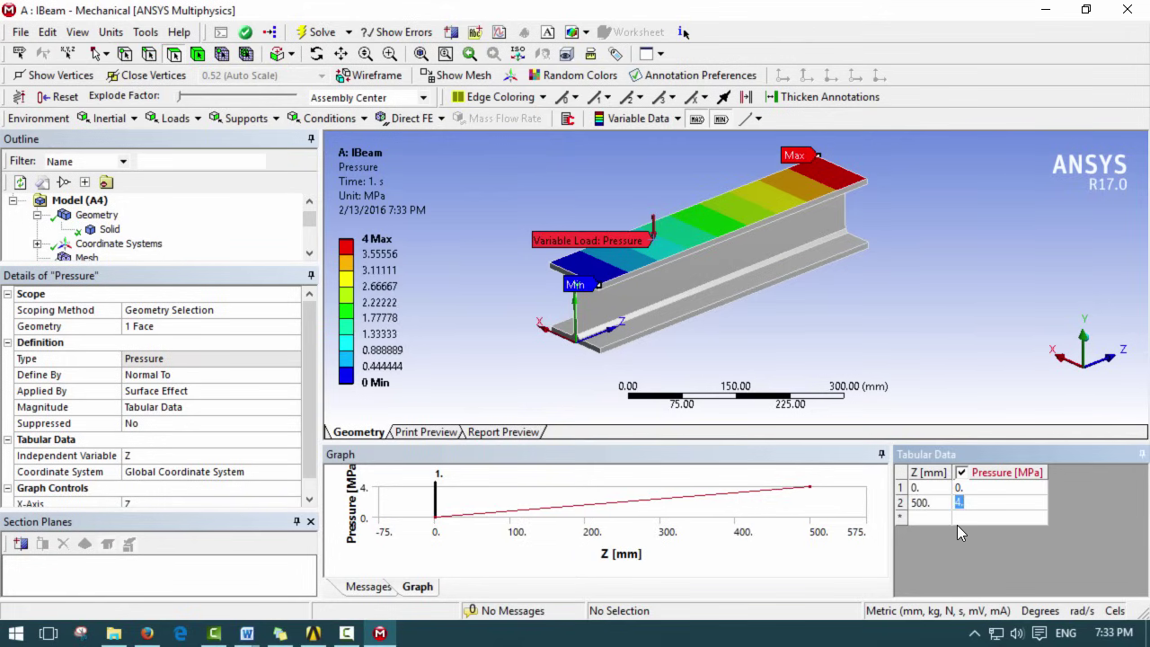
click(754, 332)
scroll(790, 331, up, 3)
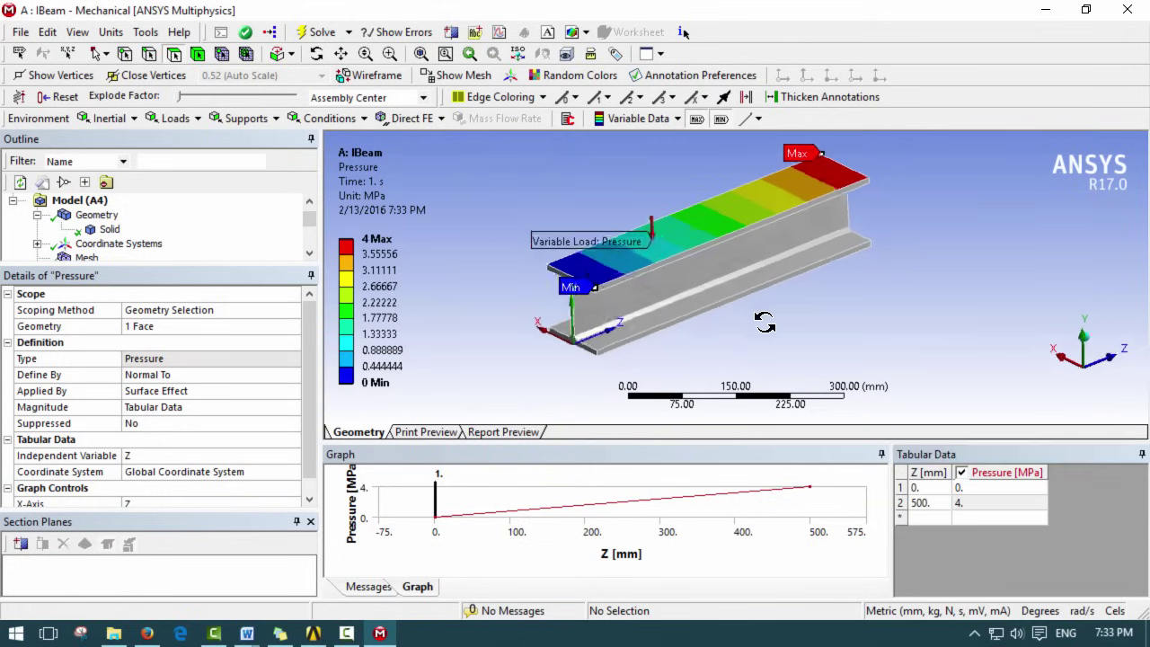
scroll(831, 331, down, 2)
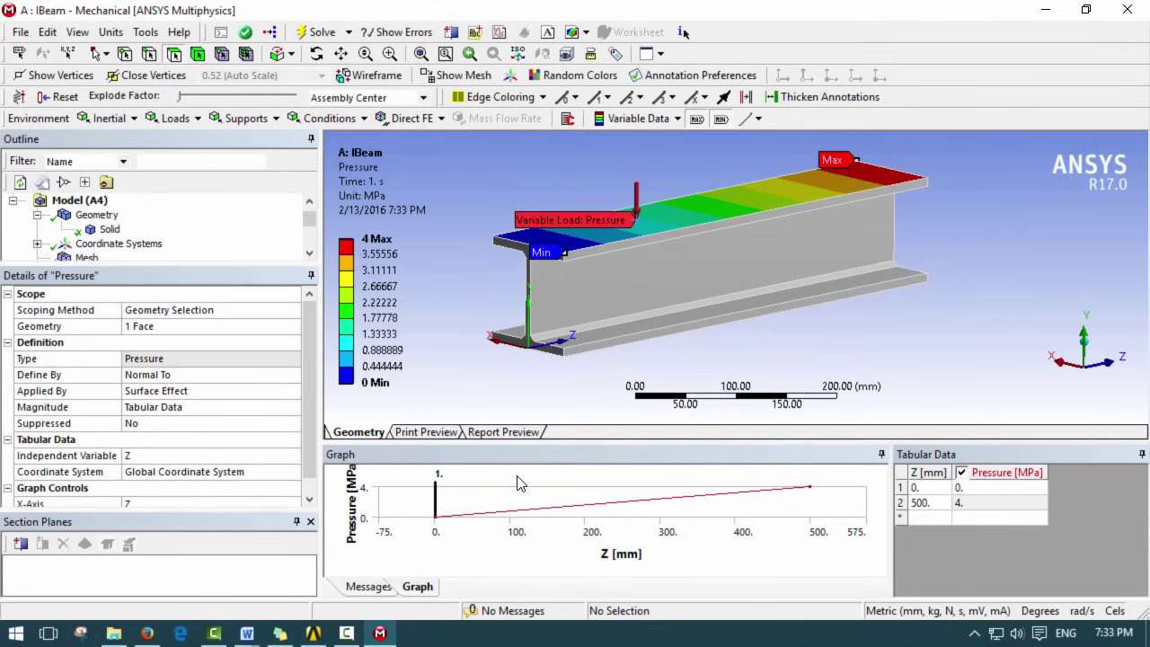
- Enlarge the pressure graph, compare it with the load diagram in the Word document Plastic Info.docx, and return to ANSYS Mechanical
drag(552, 398, 552, 357)
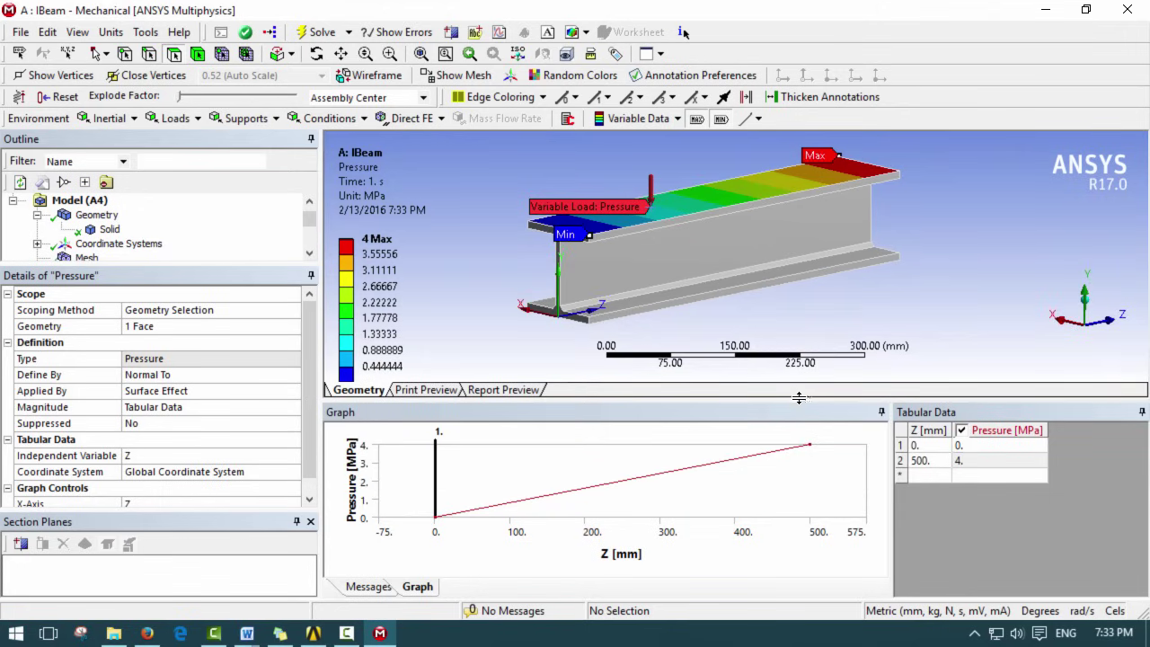
mouse_move(247, 633)
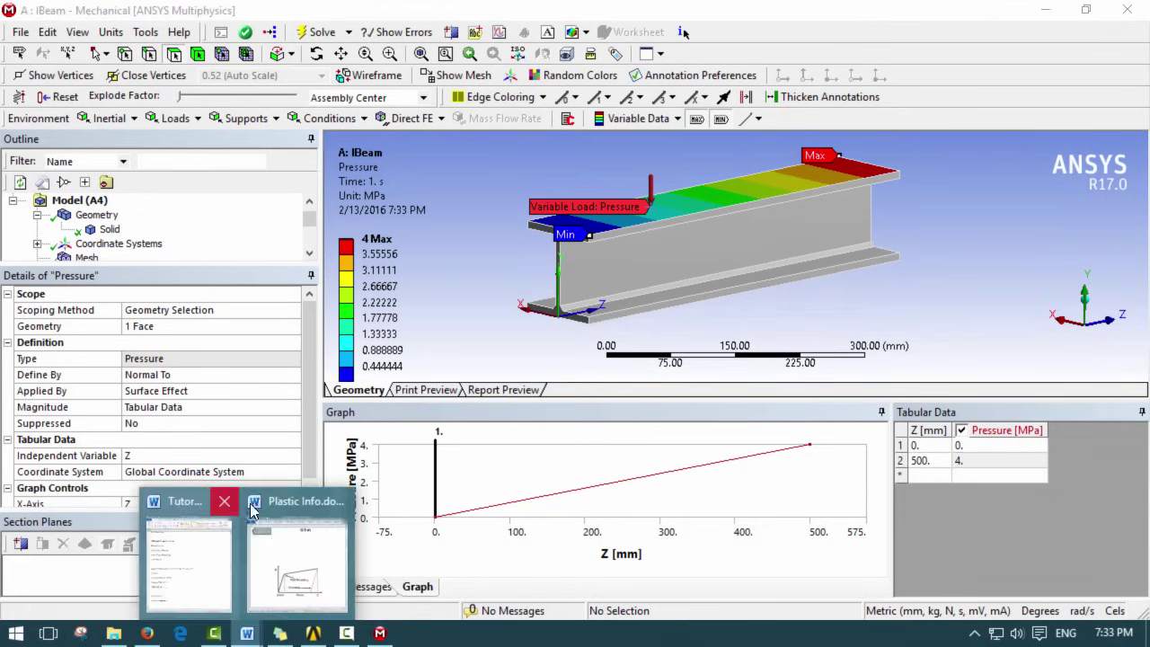
click(269, 539)
scroll(560, 467, up, 5)
ctrl+scroll(872, 359, down, 3)
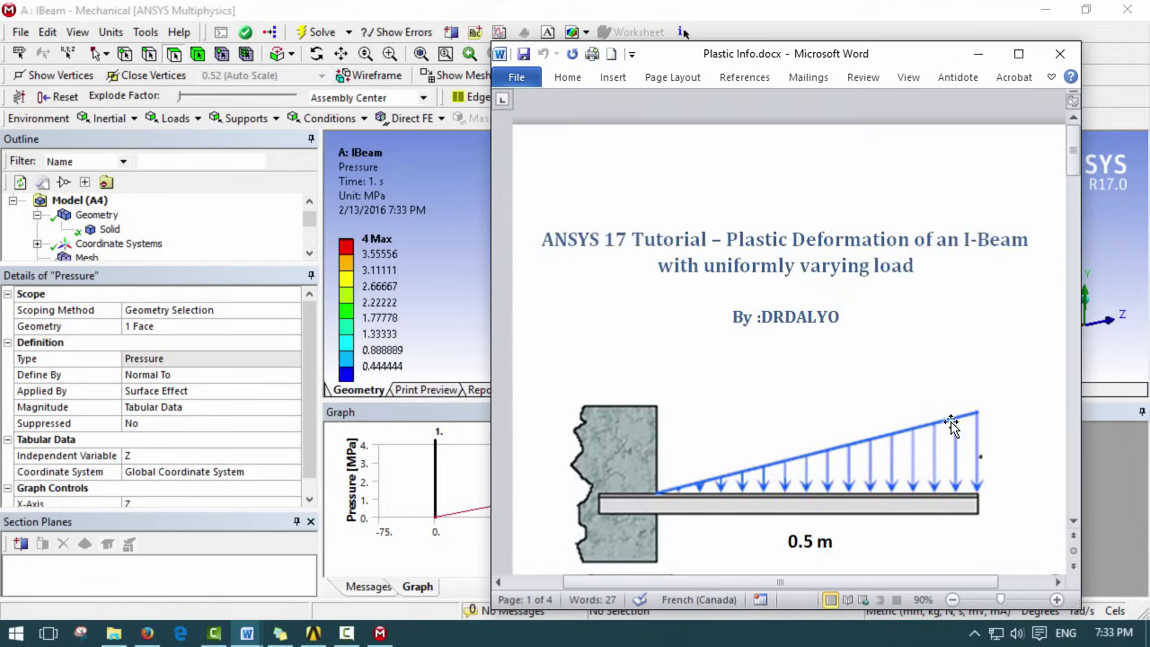
click(795, 9)
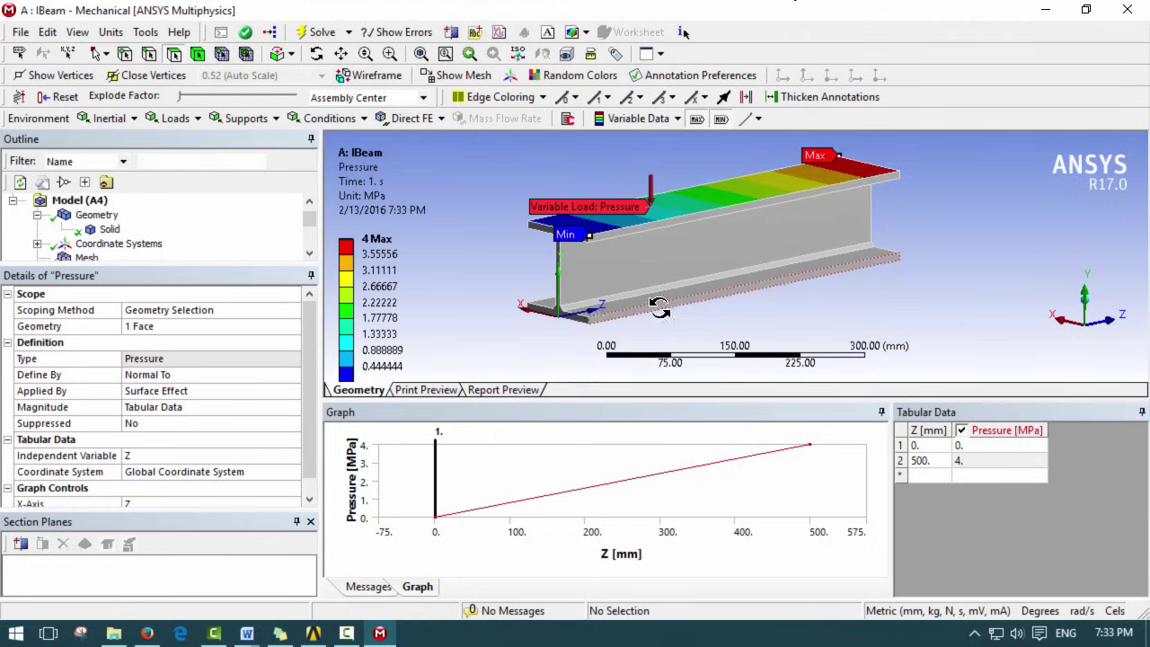
- Set the pressure graph's x-axis to Time and the load scale at 2 s to 0
click(229, 501)
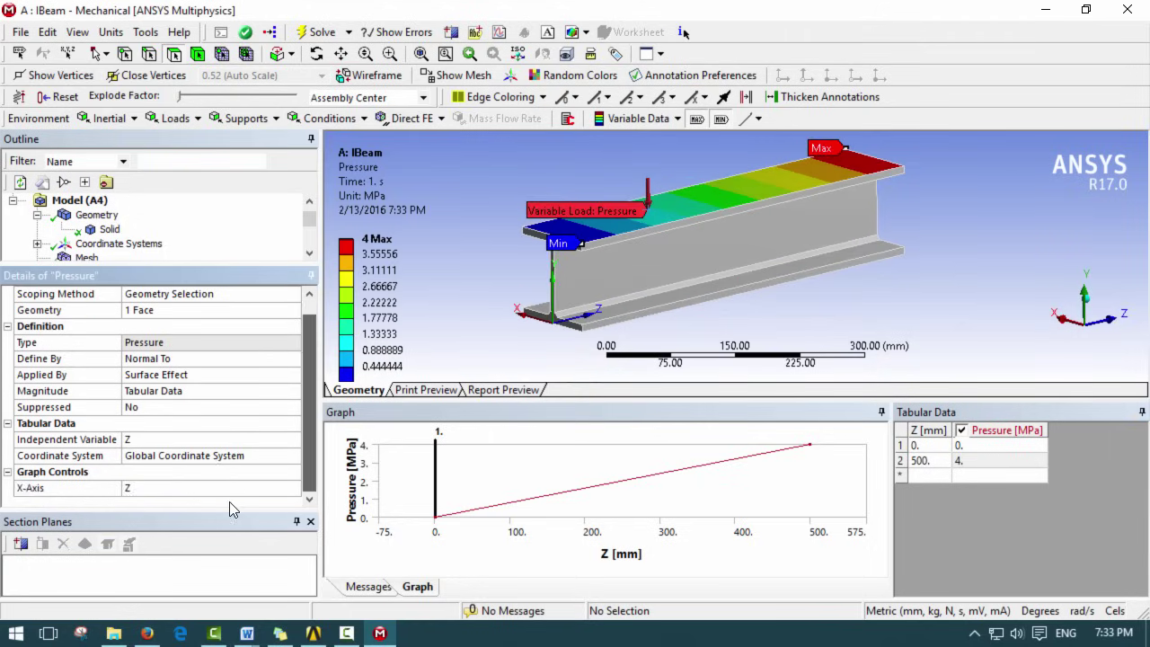
click(292, 488)
click(257, 512)
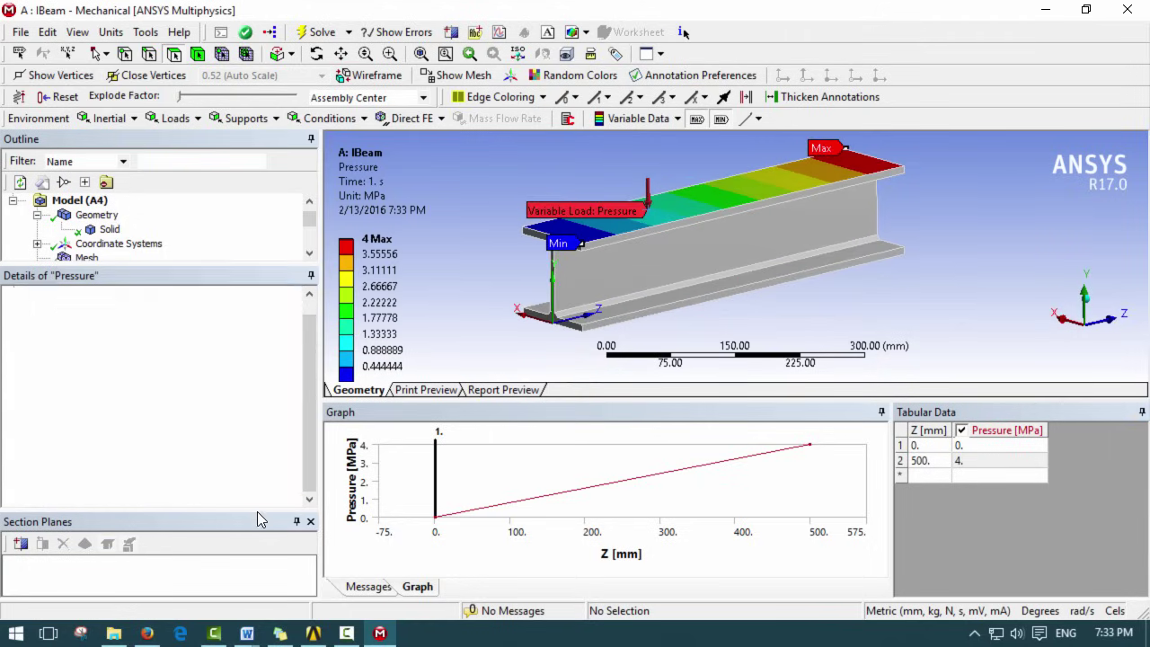
click(1003, 478)
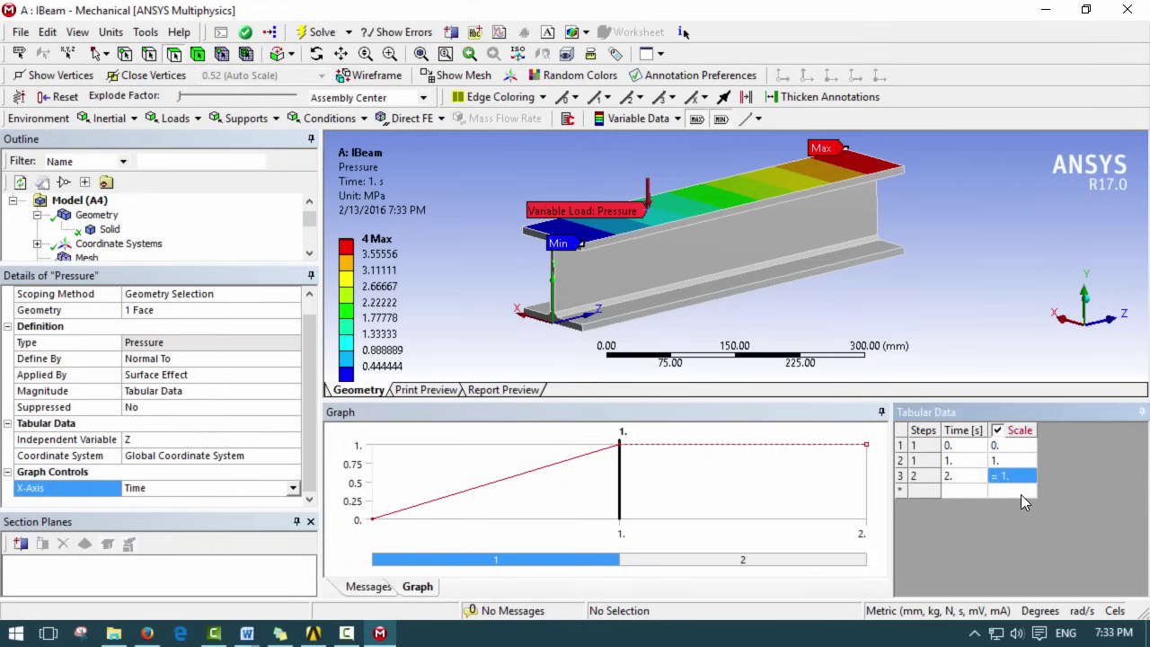
text(0)
key(Return)
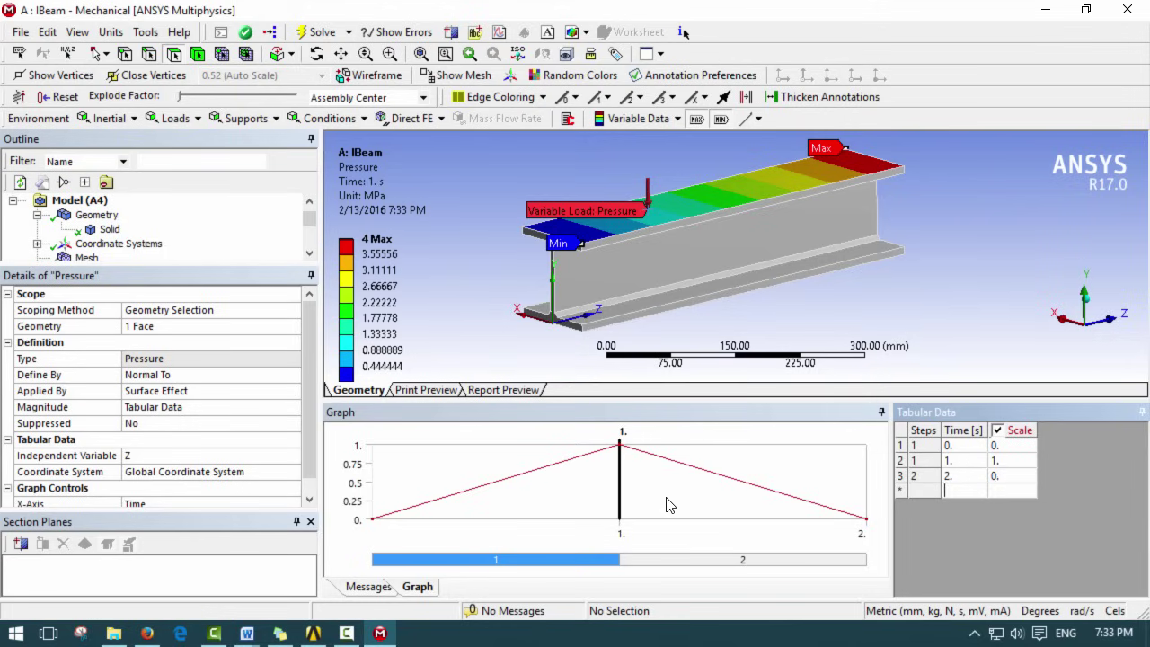
- Set the pressure graph's x-axis back to Z
click(198, 503)
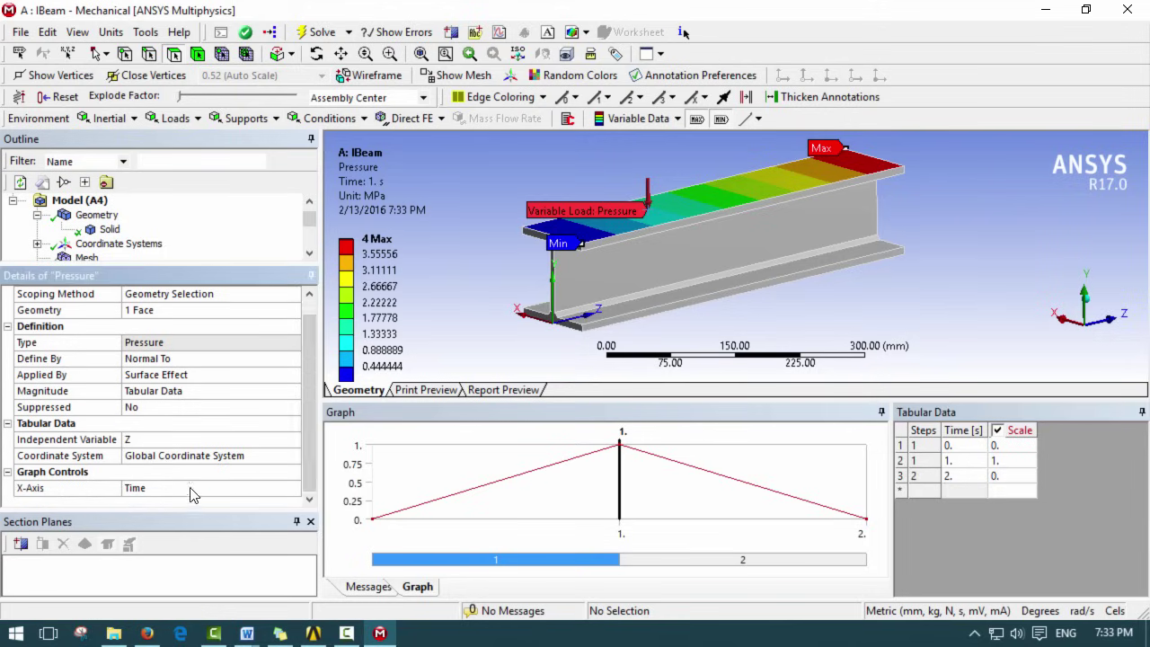
click(292, 492)
click(266, 504)
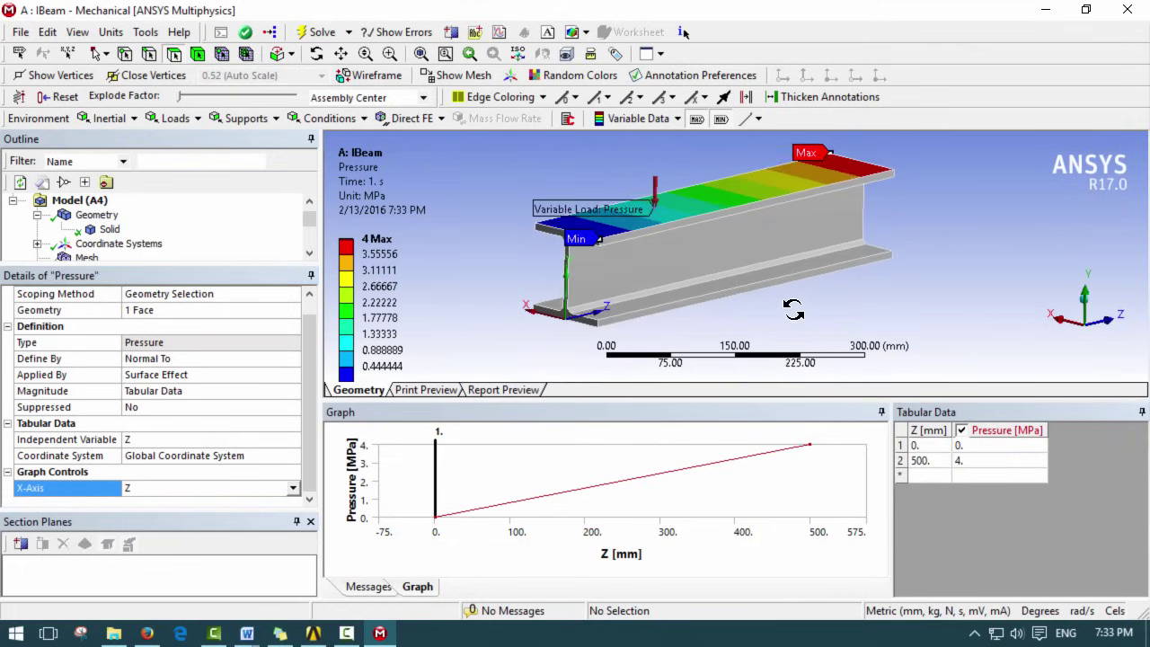
- Enlarge the model outline and solve the static structural analysis
drag(273, 274, 262, 417)
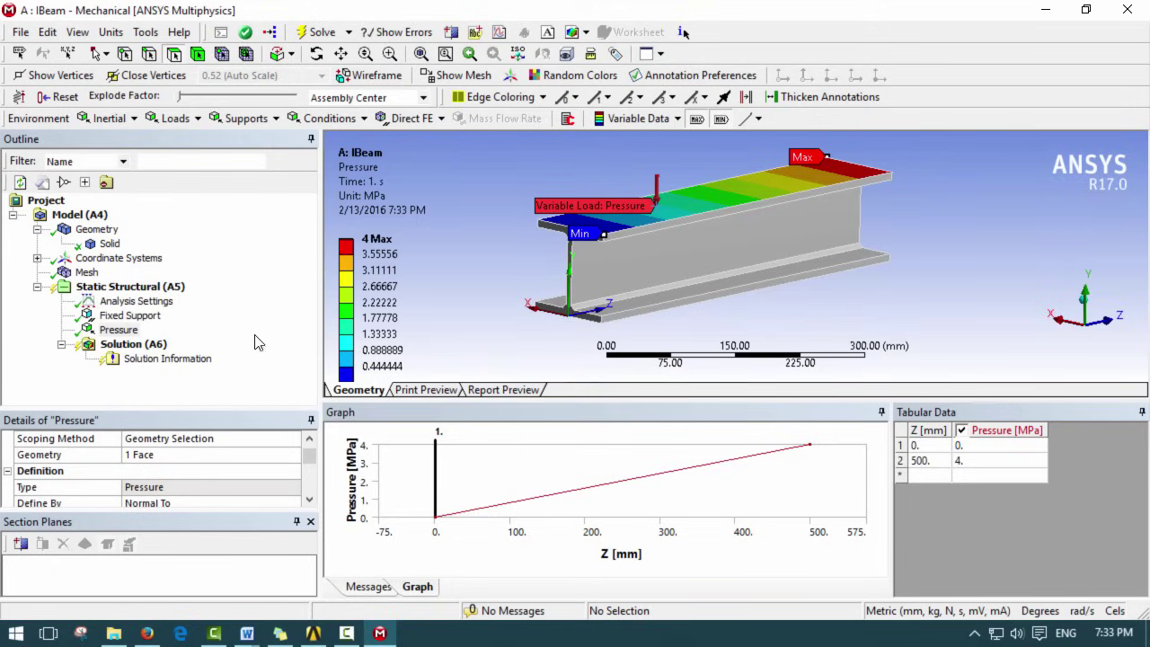
right_click(142, 350)
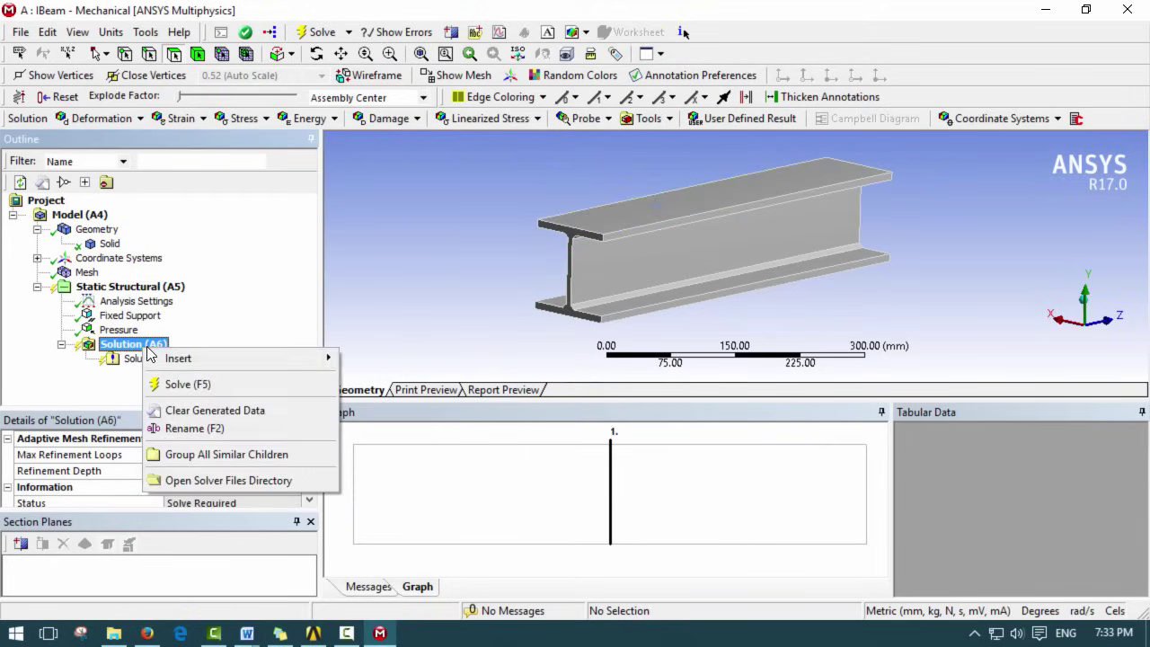
click(209, 385)
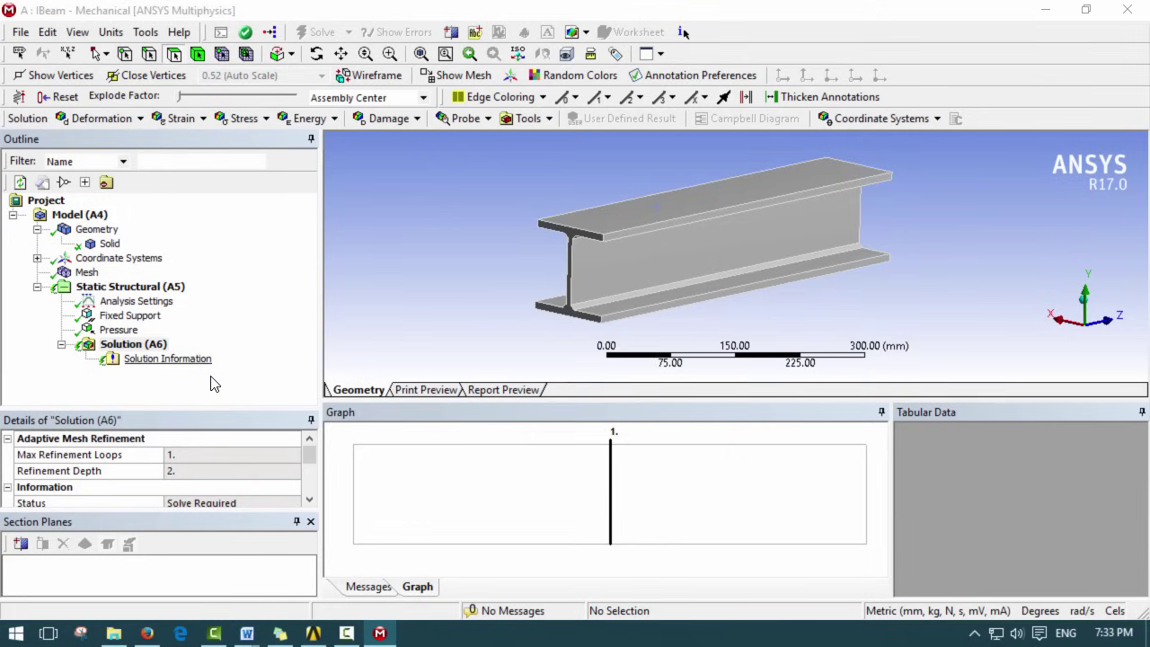
- Open the solution information and set its solution output to Force Convergence
drag(204, 409, 234, 341)
click(175, 360)
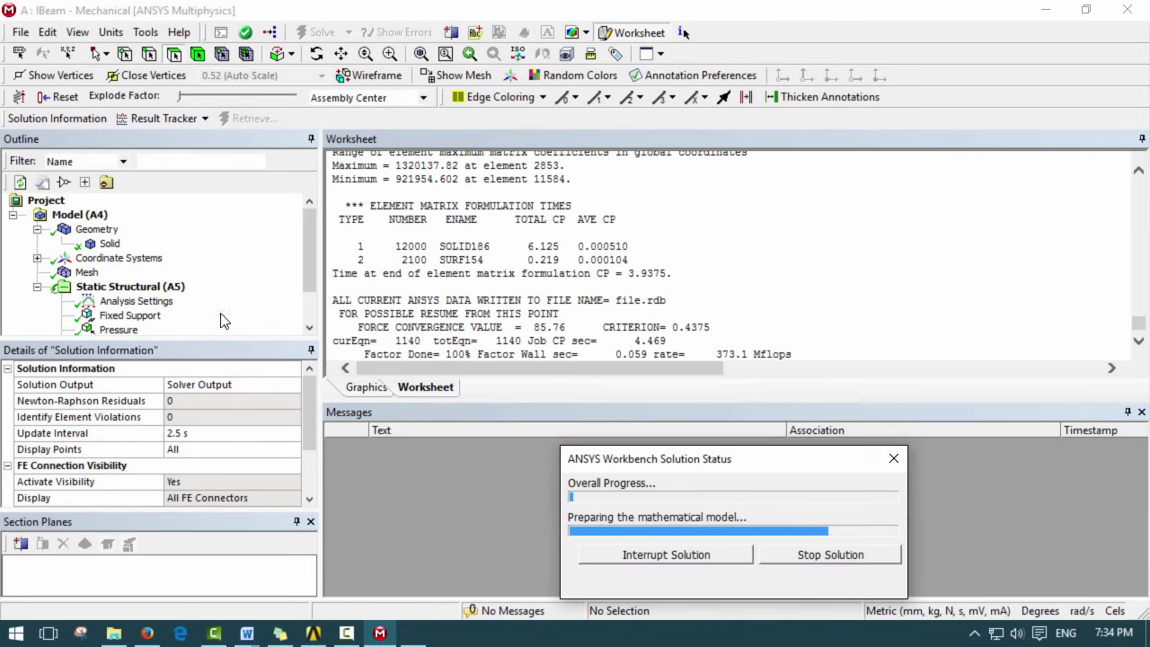
click(263, 386)
click(291, 384)
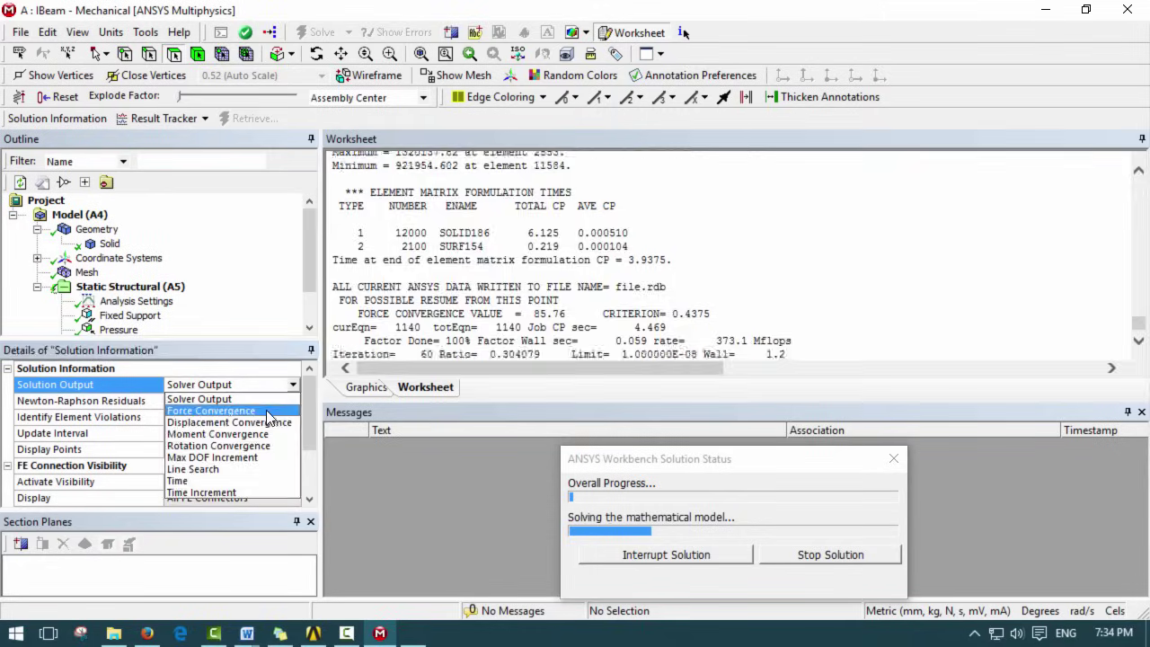
click(270, 406)
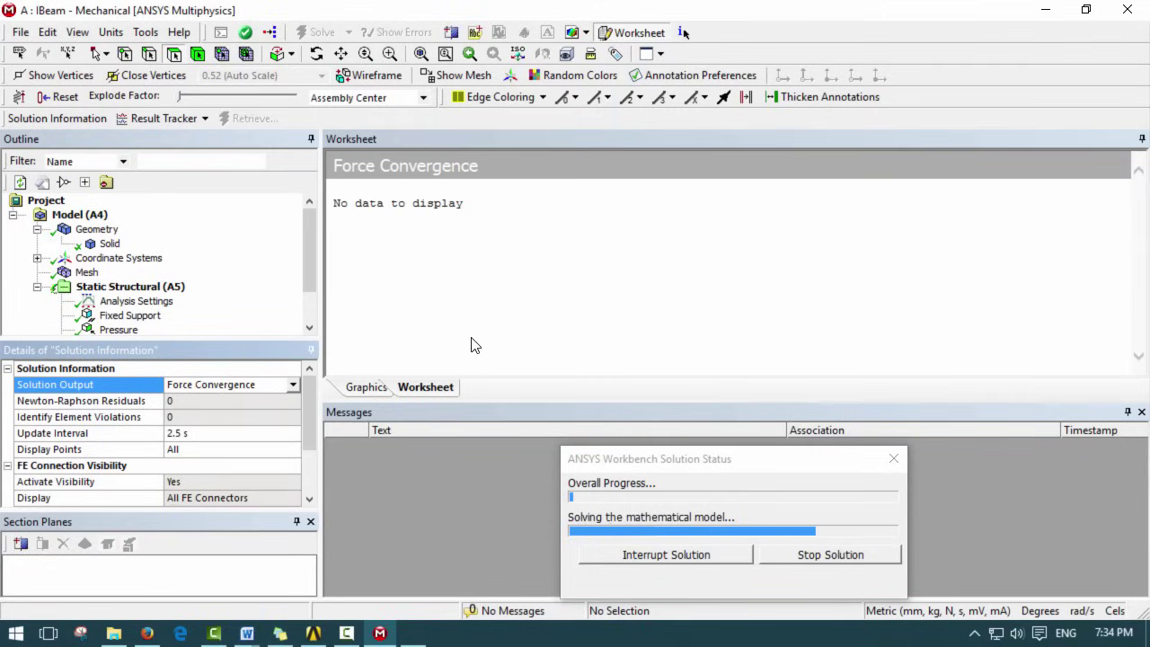
- Check the substep controls in the analysis settings and return to the force convergence chart
drag(307, 232, 324, 251)
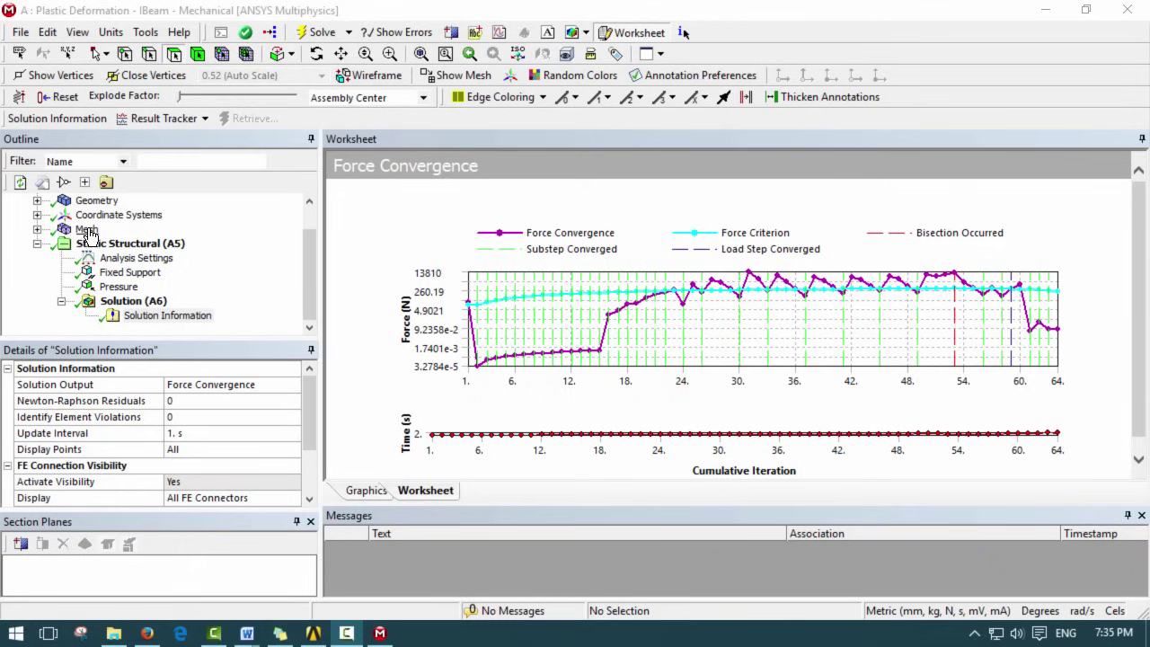
click(133, 259)
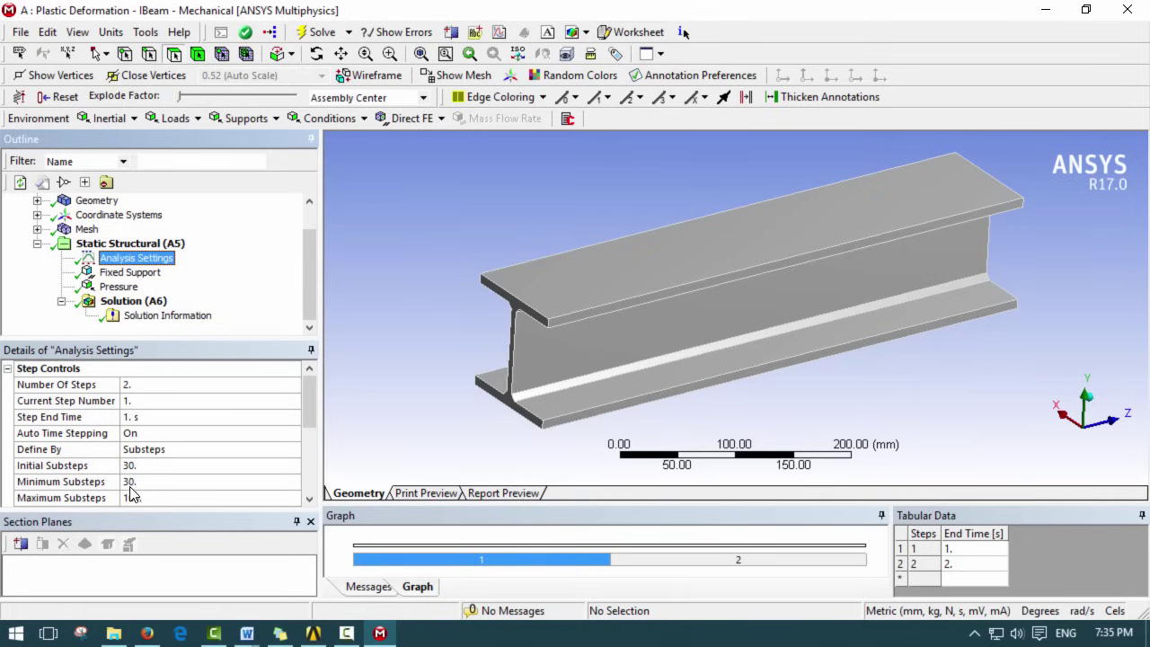
click(163, 315)
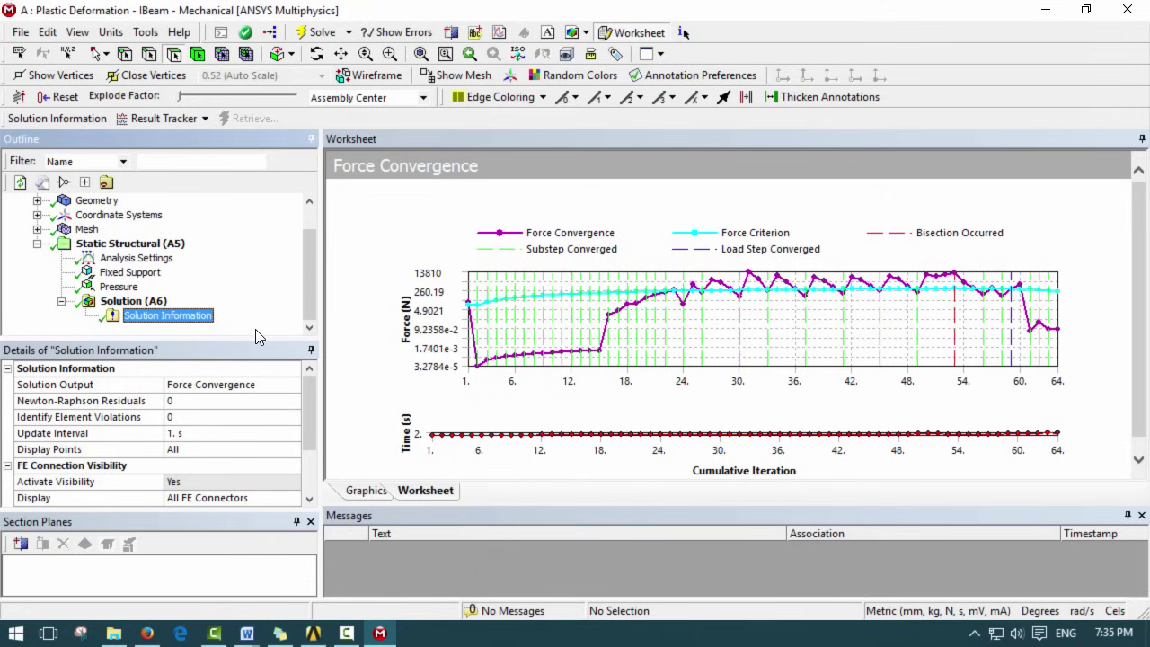
- Add an equivalent (von-Mises) stress result to the solution
drag(237, 338, 237, 345)
click(135, 315)
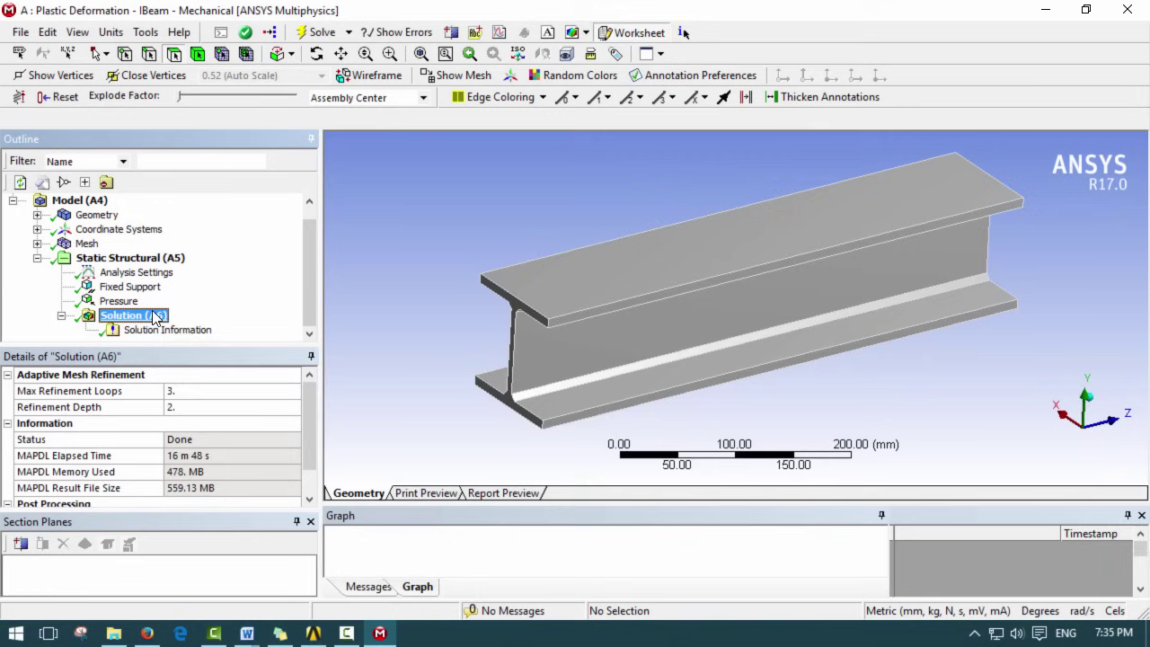
right_click(155, 315)
mouse_move(269, 322)
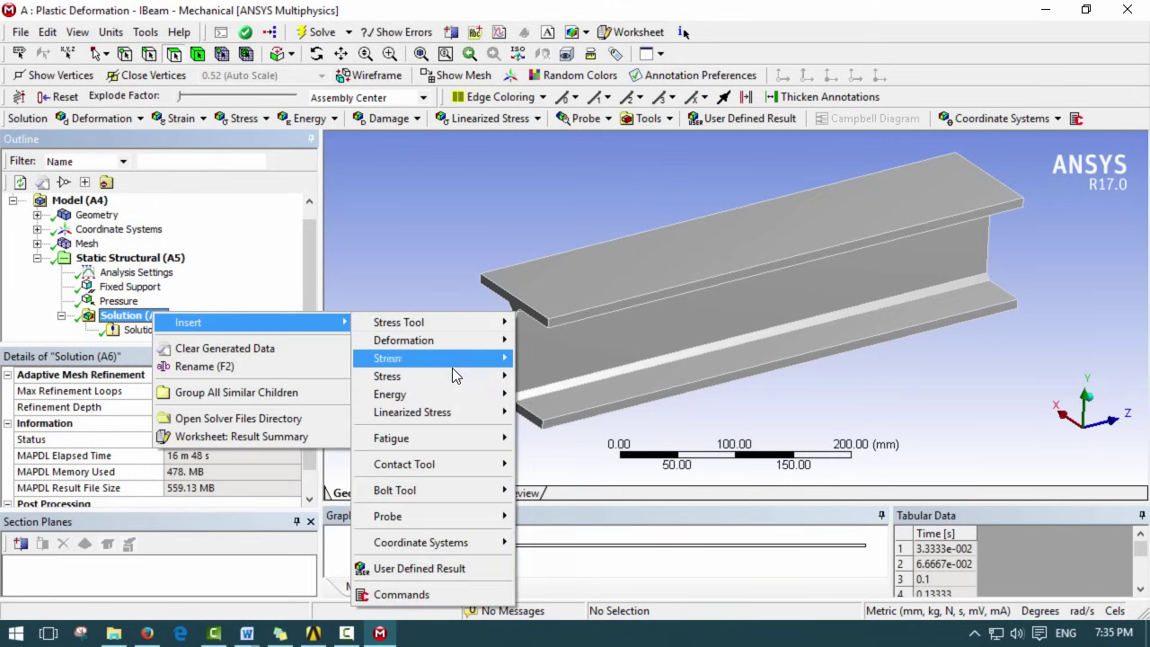
mouse_move(451, 376)
click(574, 375)
- Add an Equivalent Total Strain result to the solution and evaluate all results
click(118, 286)
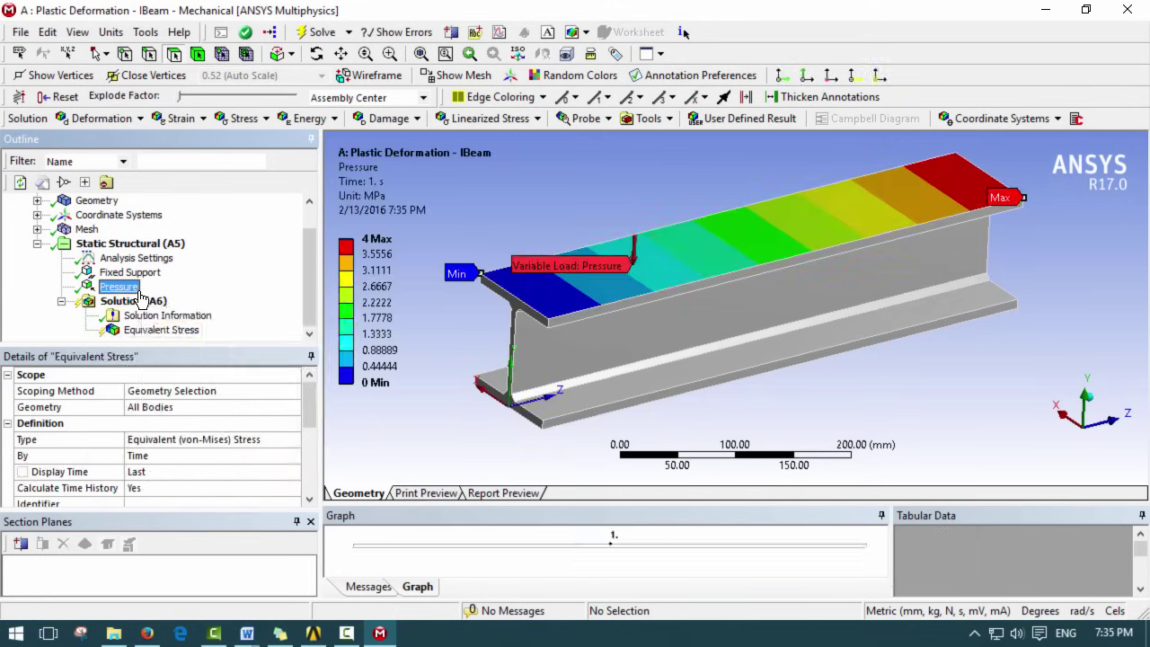
click(120, 301)
right_click(119, 302)
mouse_move(224, 313)
mouse_move(430, 350)
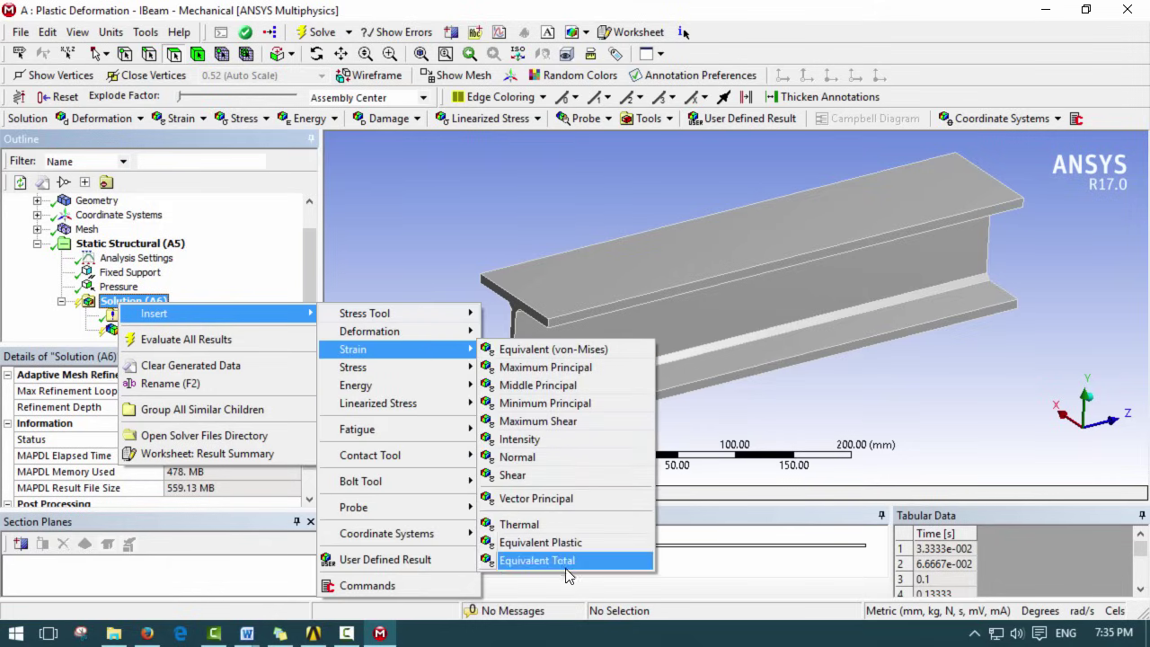
click(564, 561)
right_click(160, 330)
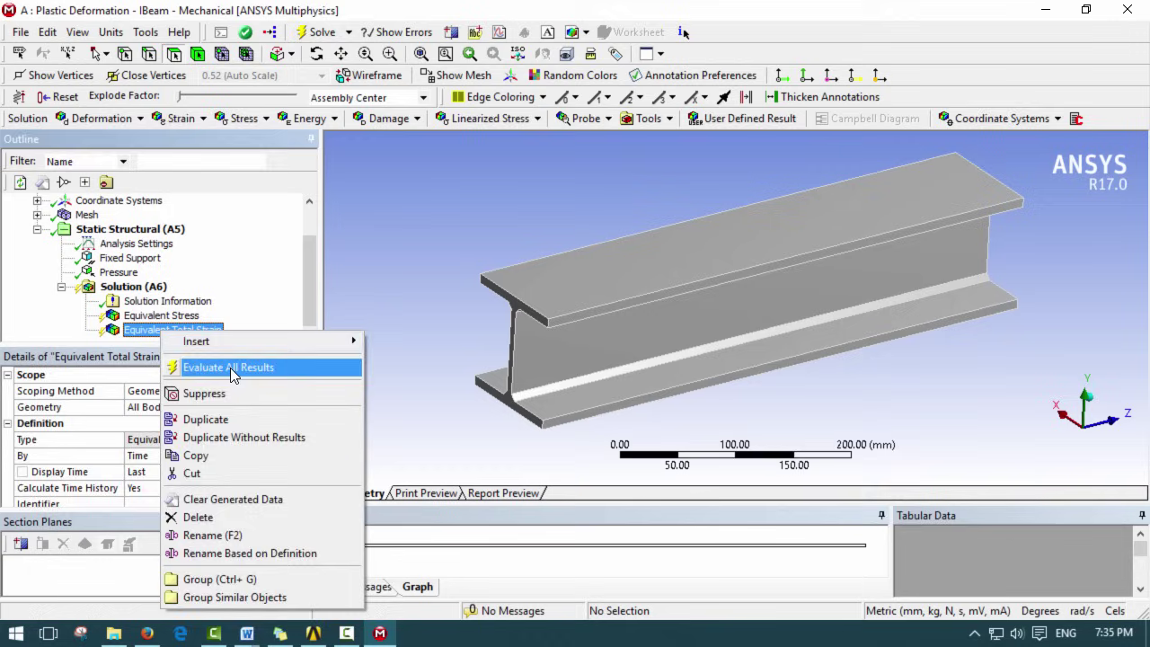
click(236, 368)
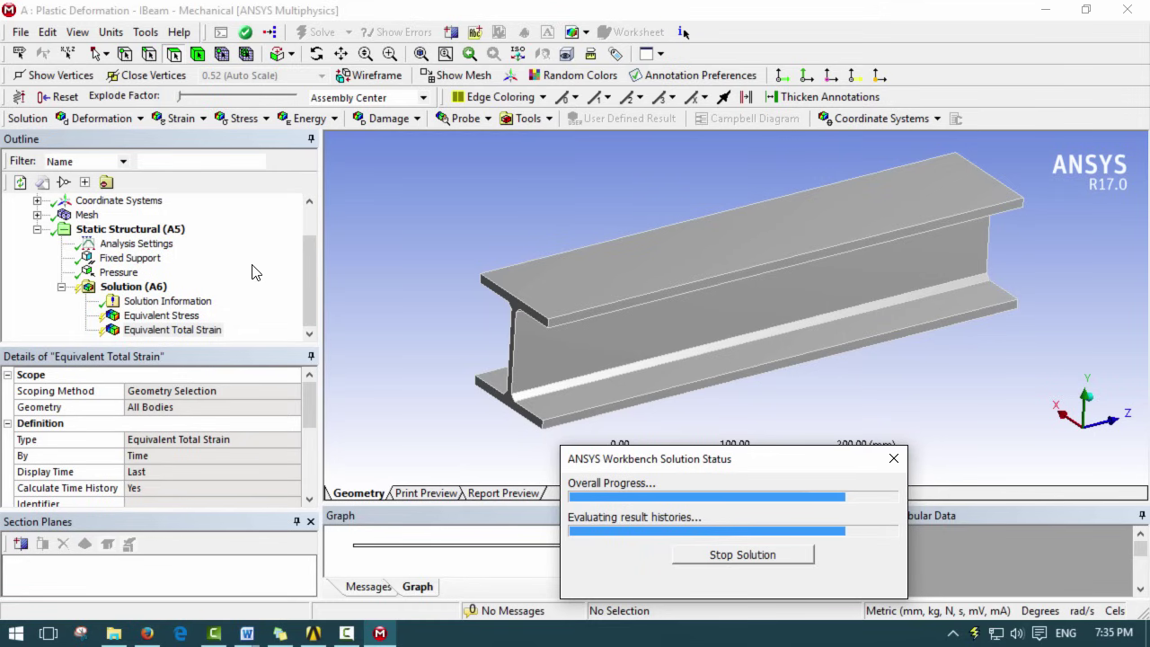
- Display the equivalent stress contours on the beam and examine the upper end of the legend
middle_drag(948, 378, 821, 326)
click(161, 315)
click(382, 255)
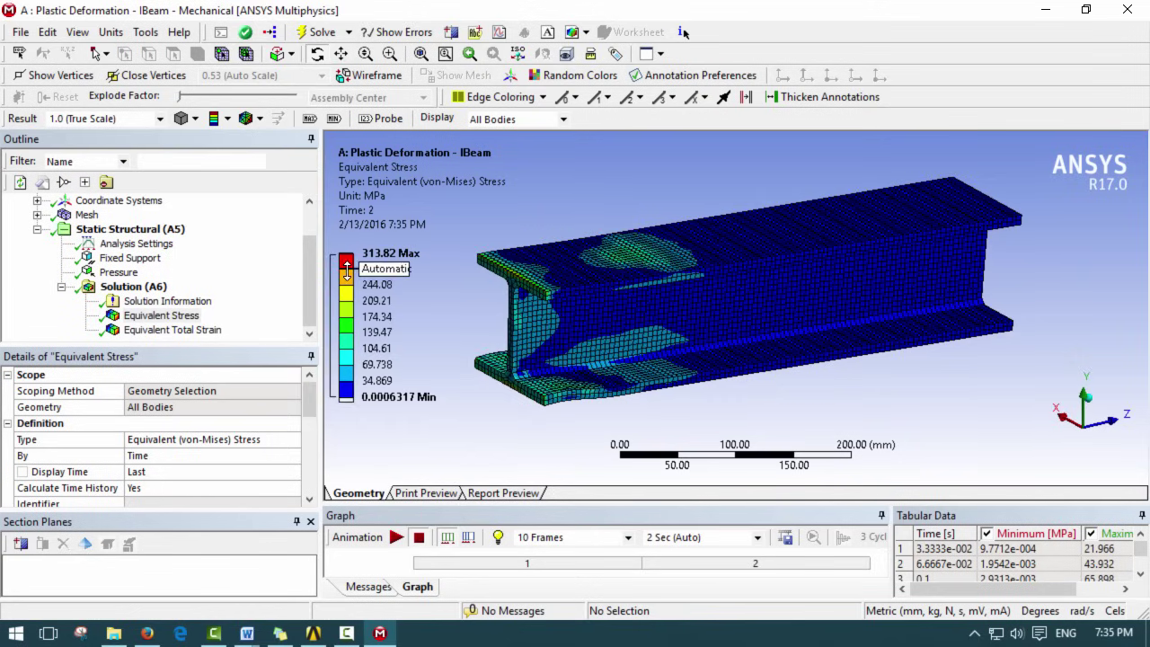
click(386, 269)
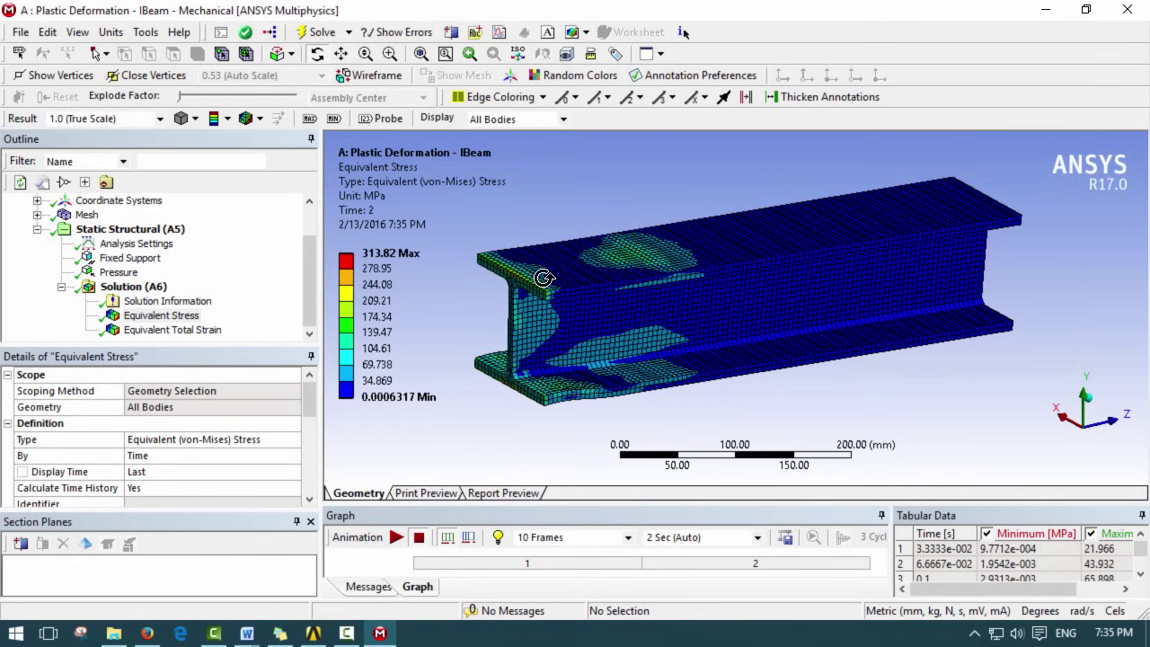
- Exaggerate the beam's displayed deformation to the 3.6 (5x Auto) scale and examine the deformed shape
middle_drag(672, 321, 717, 325)
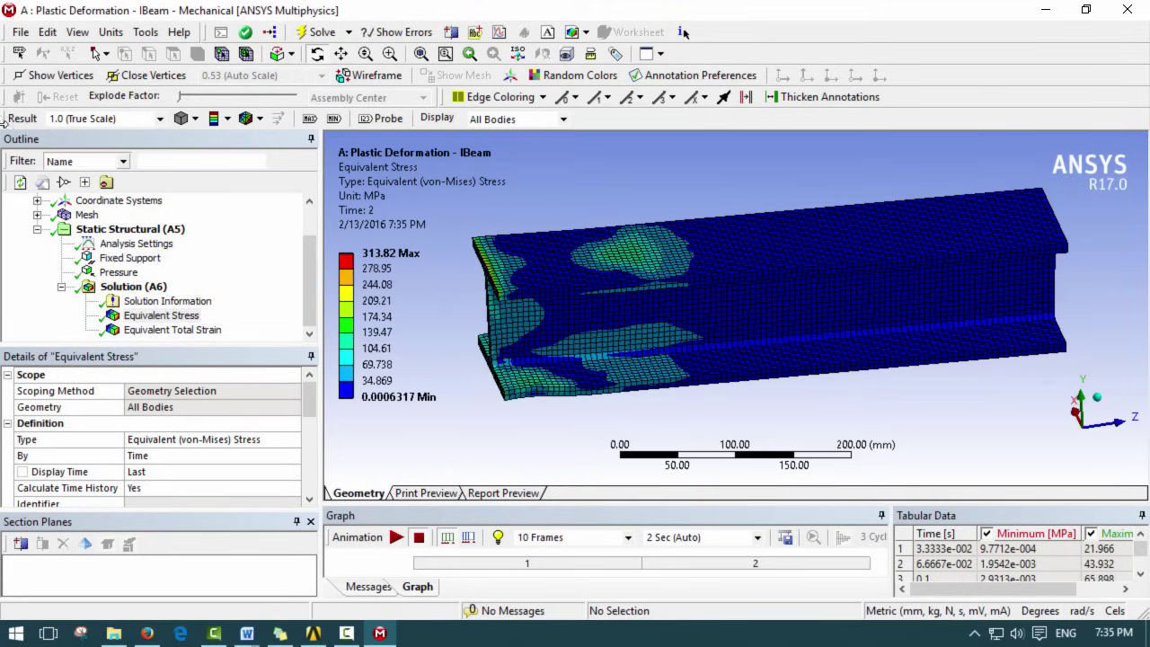
click(159, 118)
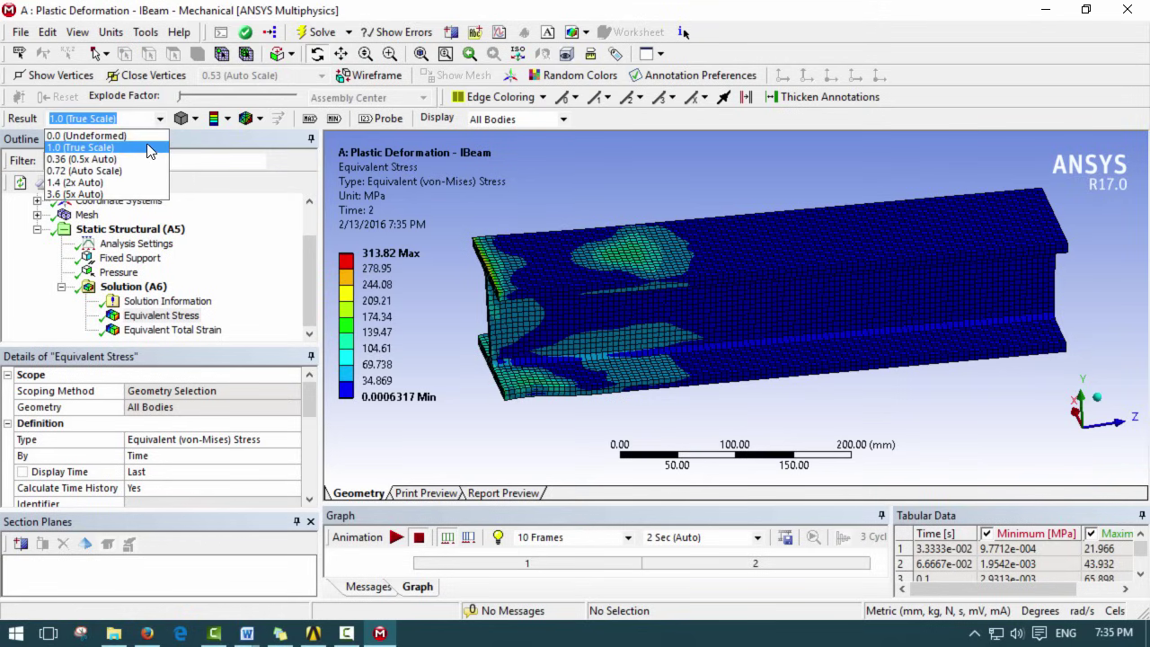
click(117, 194)
drag(779, 367, 783, 327)
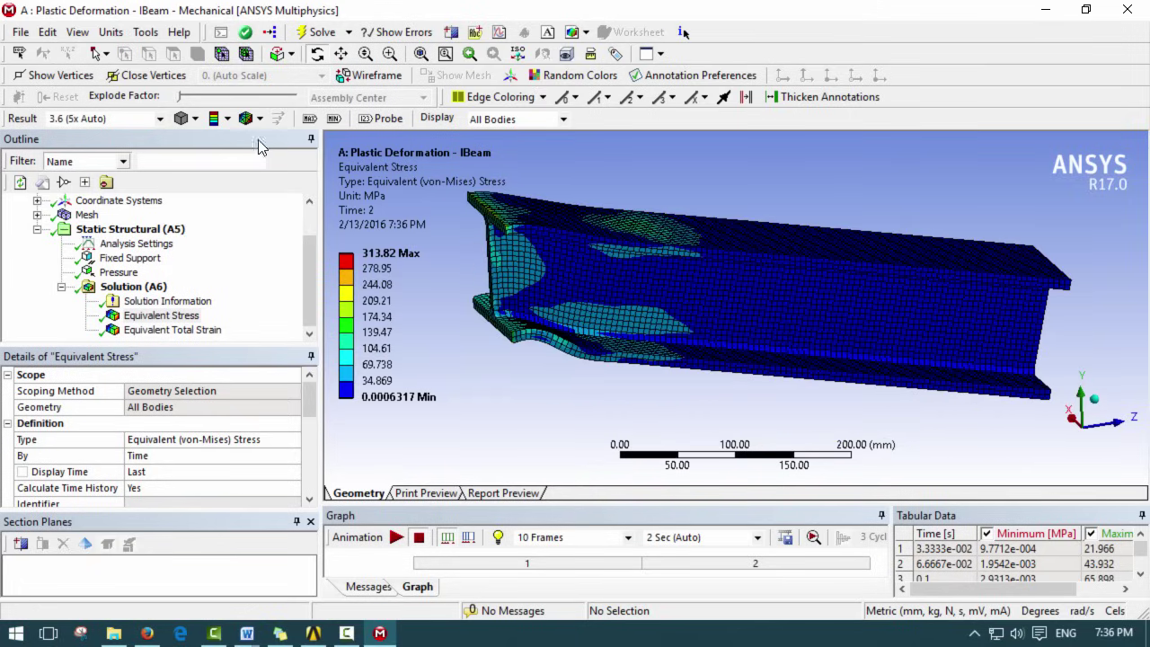
- Set the displayed deformation scale of the equivalent stress result to 1.4 (2x Auto)
click(160, 119)
click(116, 180)
drag(786, 296, 734, 443)
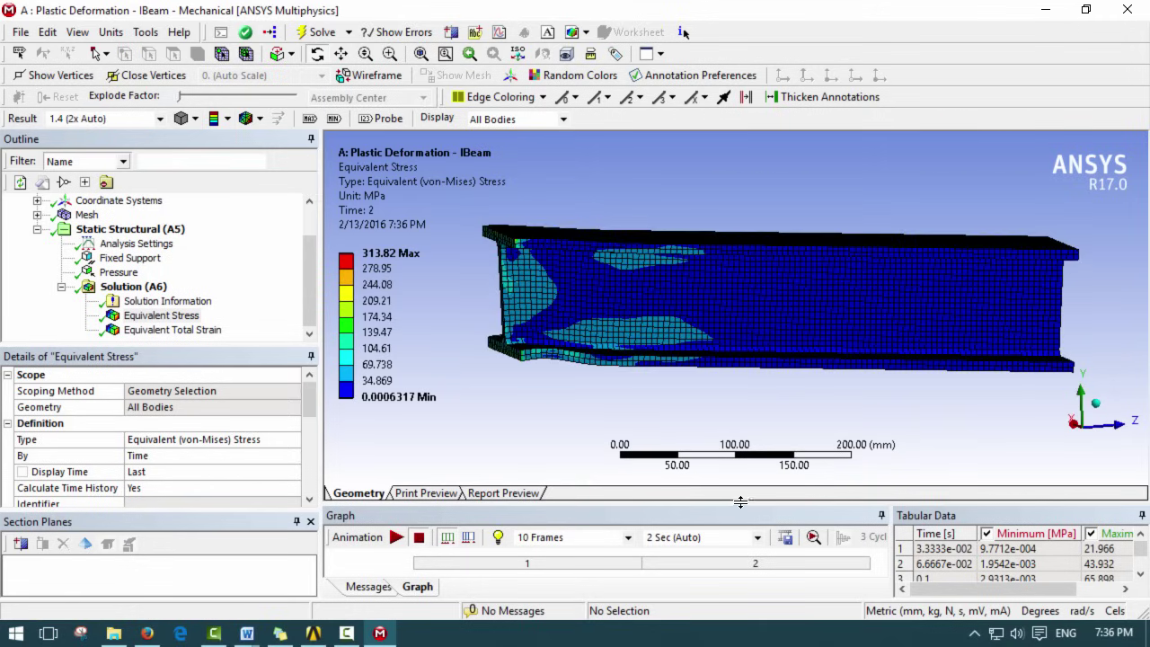
- Enlarge the graph area, set the animation to 30 frames, and play and stop the equivalent stress animation
drag(743, 503, 743, 434)
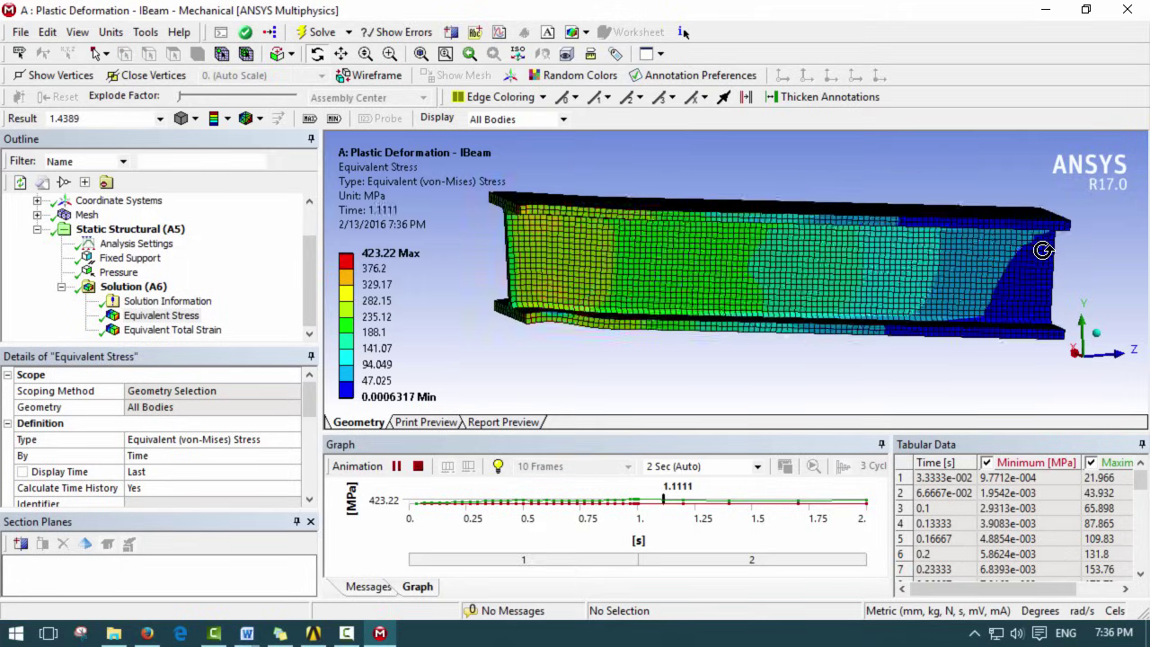
click(396, 465)
click(575, 465)
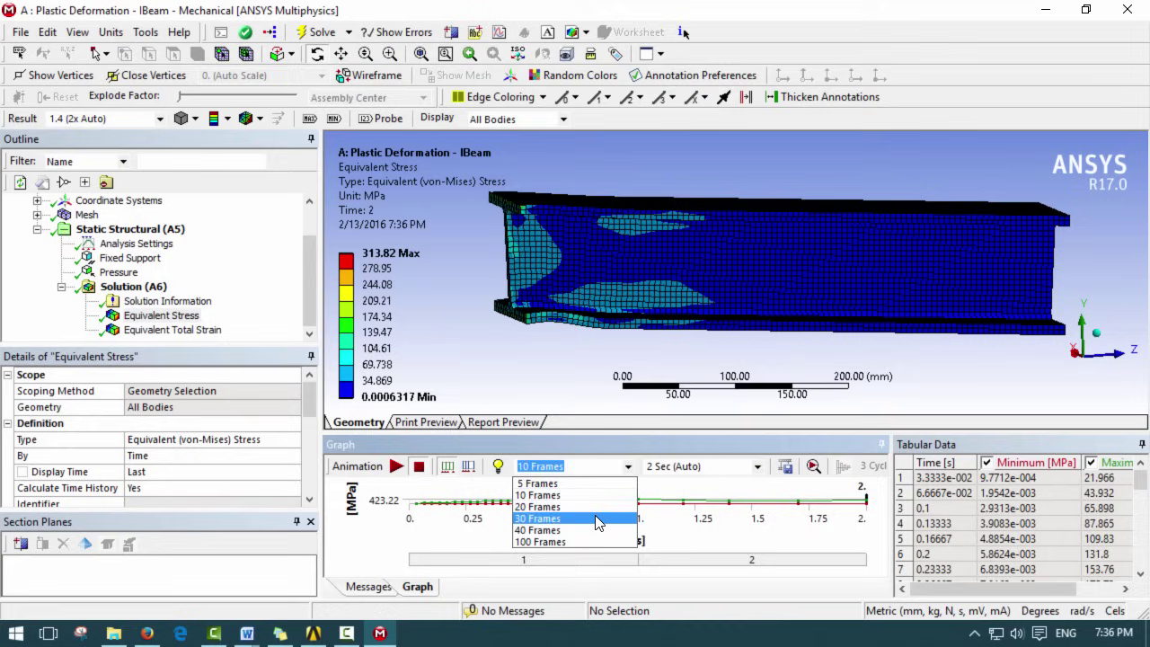
click(597, 516)
click(395, 466)
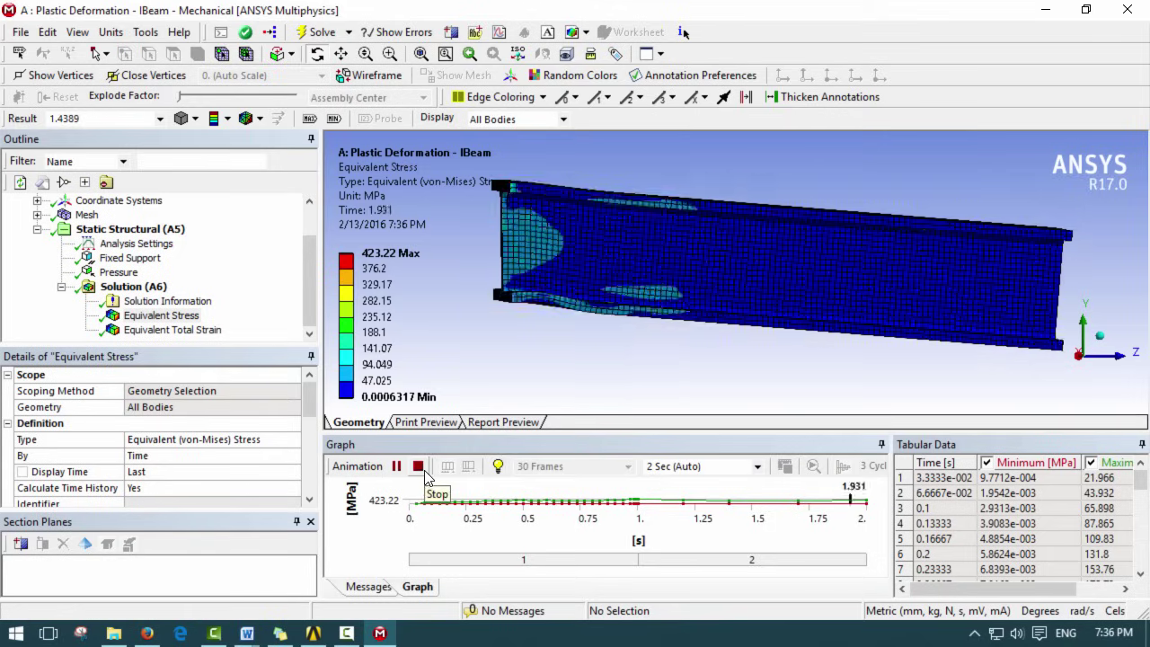
click(421, 468)
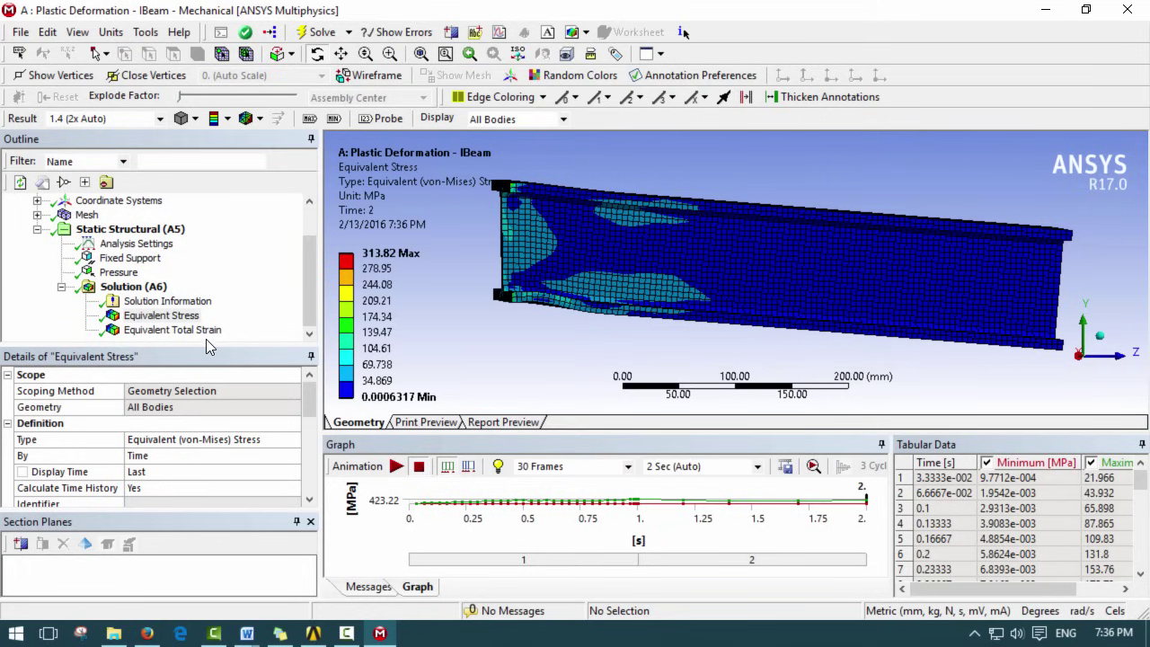
- Probe the equivalent stress on the top flange's stressed patch and check the values near the fixed end
click(162, 315)
drag(613, 301, 616, 319)
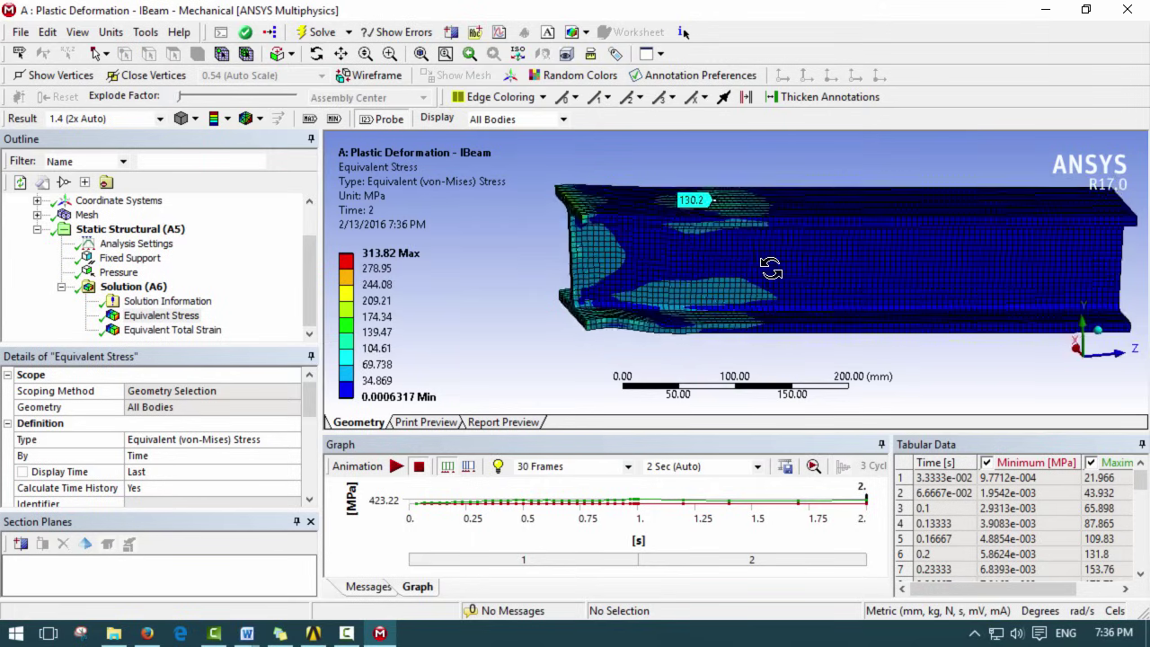
drag(770, 269, 478, 298)
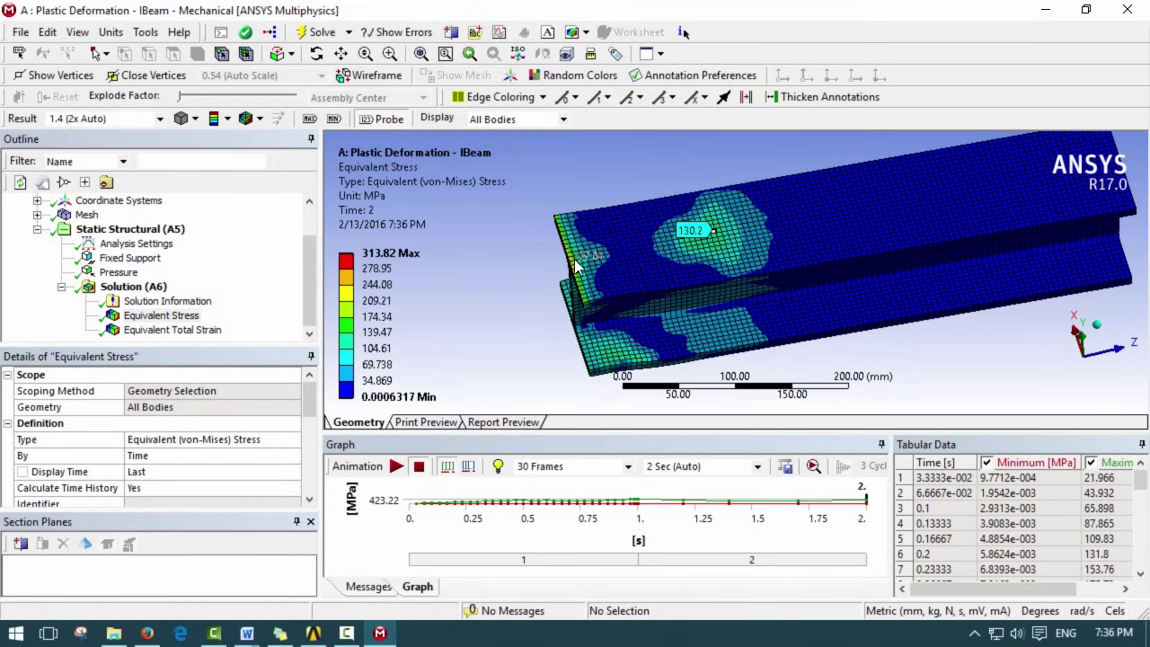
drag(849, 324, 830, 280)
- Show the maximum marker on the equivalent stress result and examine its location from several angles
click(310, 118)
mouse_move(793, 327)
drag(792, 327, 629, 289)
mouse_move(826, 262)
mouse_down()
mouse_move(757, 272)
mouse_move(816, 277)
mouse_up()
drag(687, 300, 616, 291)
- Display the Equivalent Total Strain contours and examine the maximum strain area near the beam's fixed end
click(172, 330)
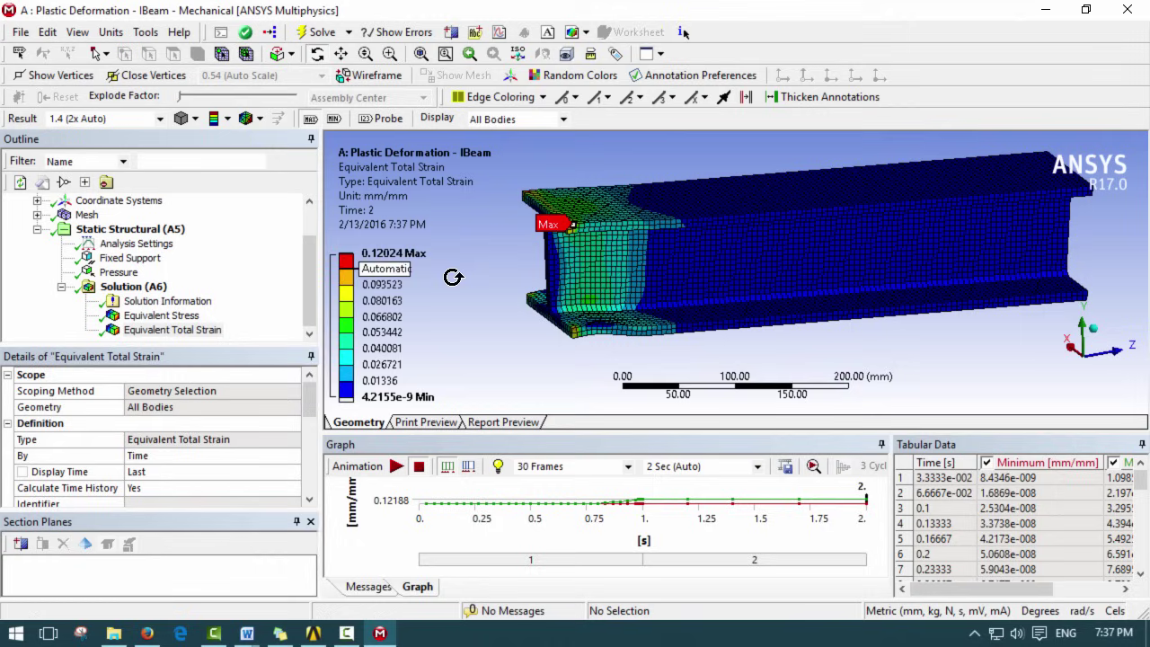
drag(761, 320, 759, 301)
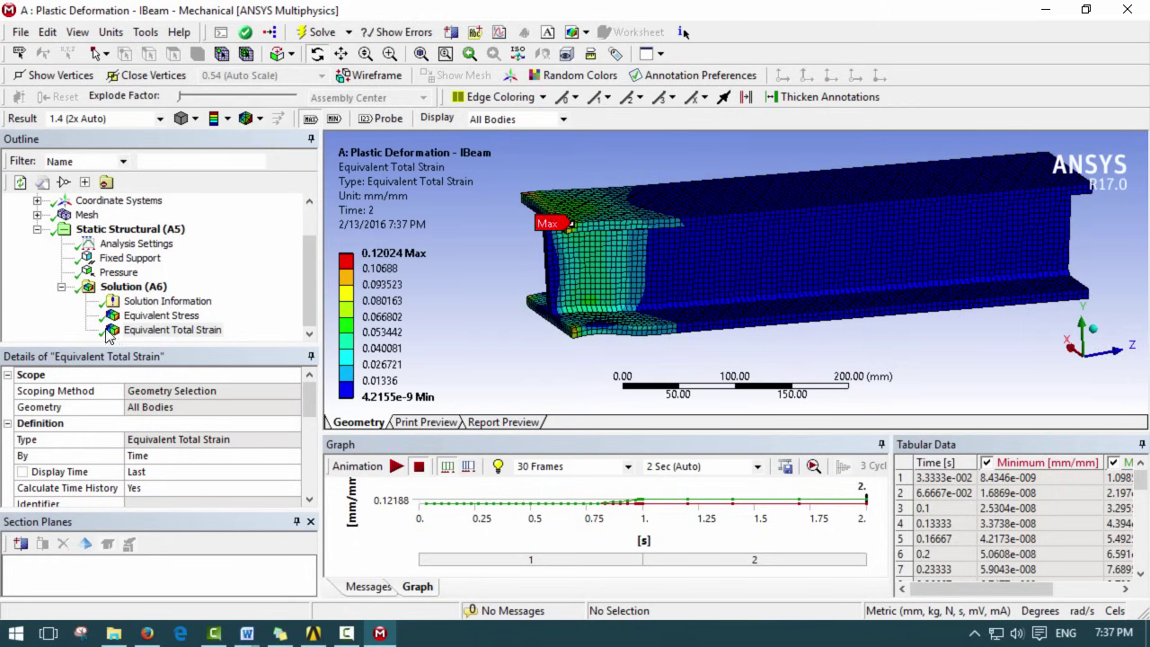
mouse_move(711, 256)
mouse_down()
mouse_move(665, 256)
mouse_move(717, 257)
mouse_up()
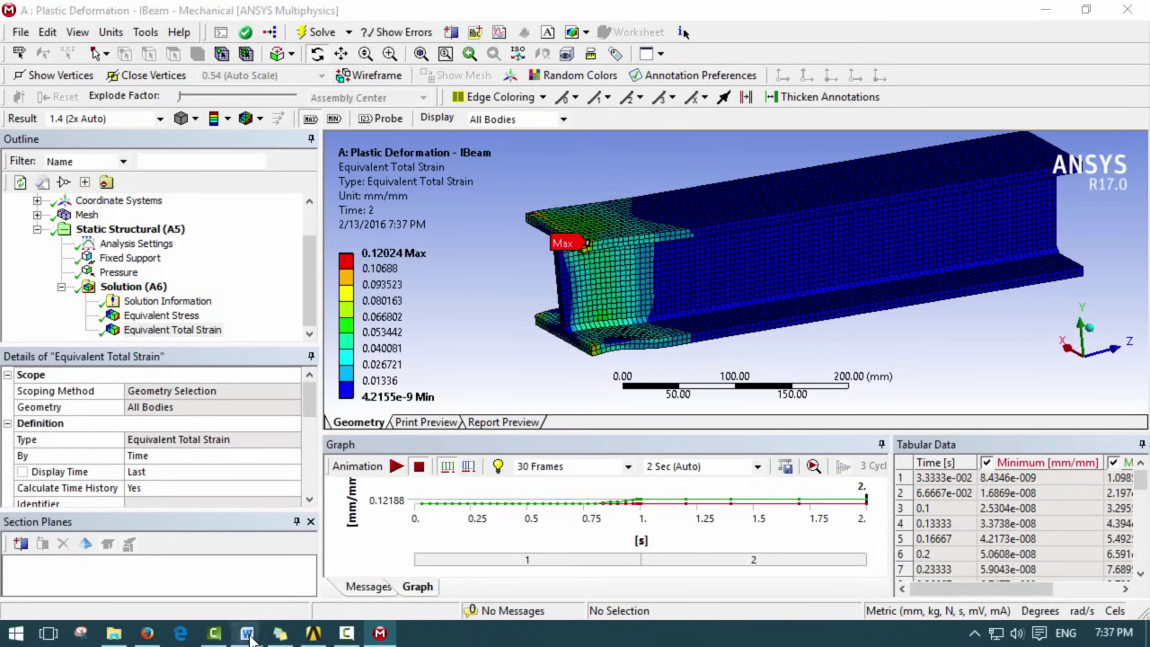
- Switch to Plastic Info.docx in Word, review the stress-strain curve with unloading, and return to ANSYS Mechanical
mouse_move(247, 633)
click(291, 552)
scroll(934, 300, down, 20)
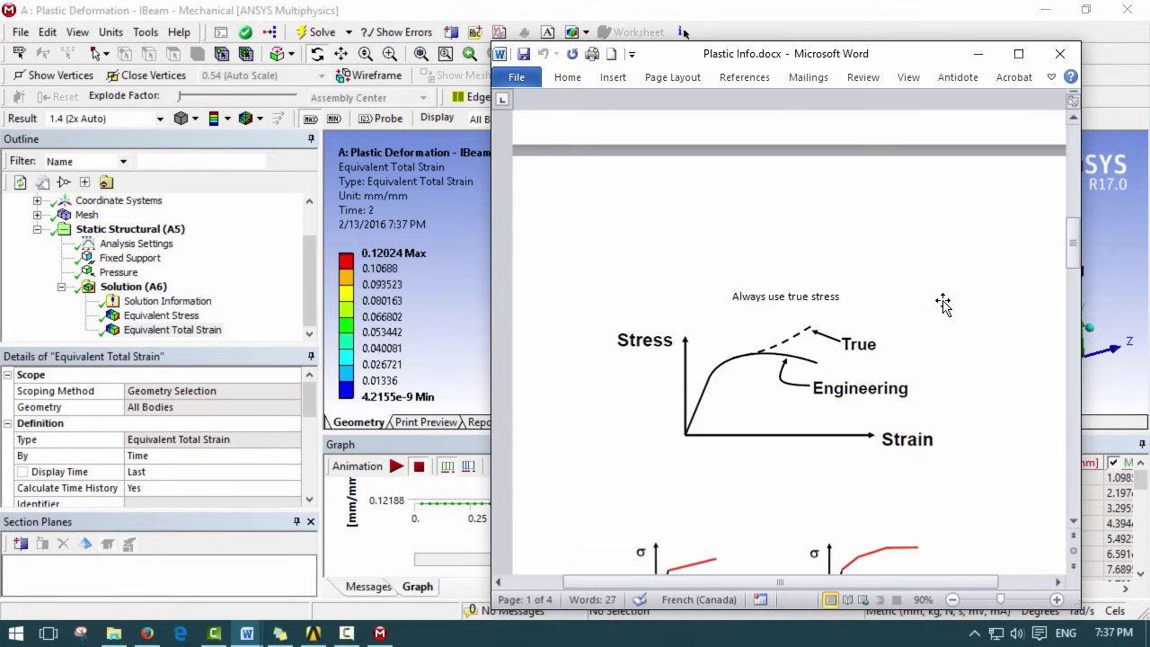
scroll(927, 297, down, 12)
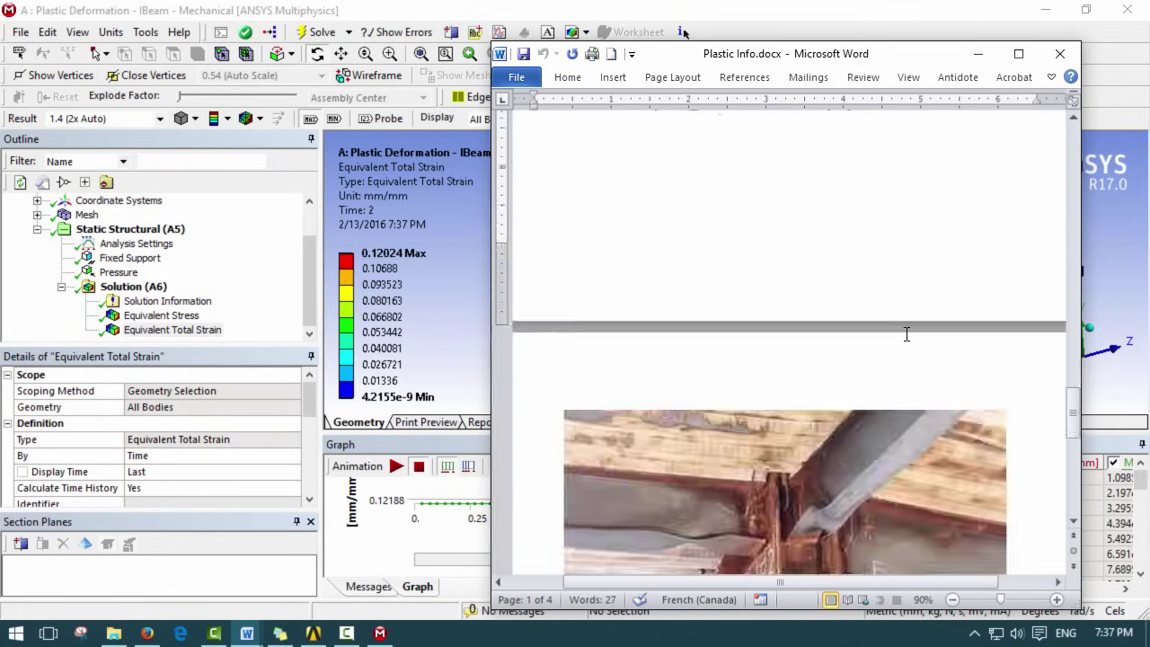
scroll(904, 333, up, 3)
scroll(936, 410, up, 15)
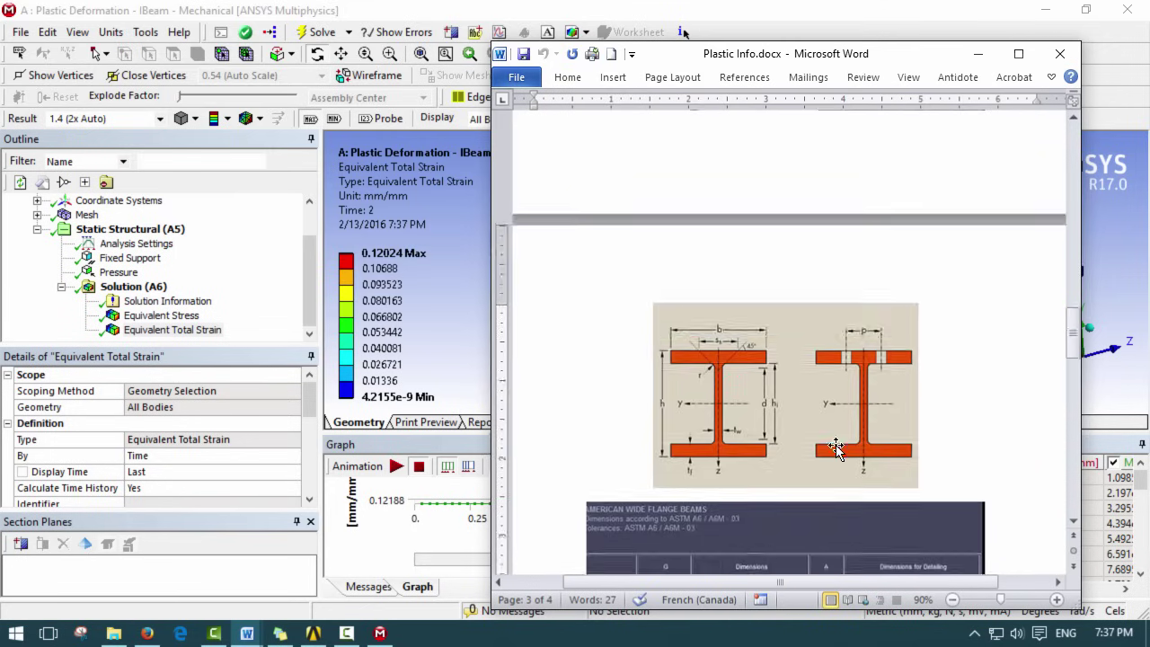
scroll(845, 472, up, 8)
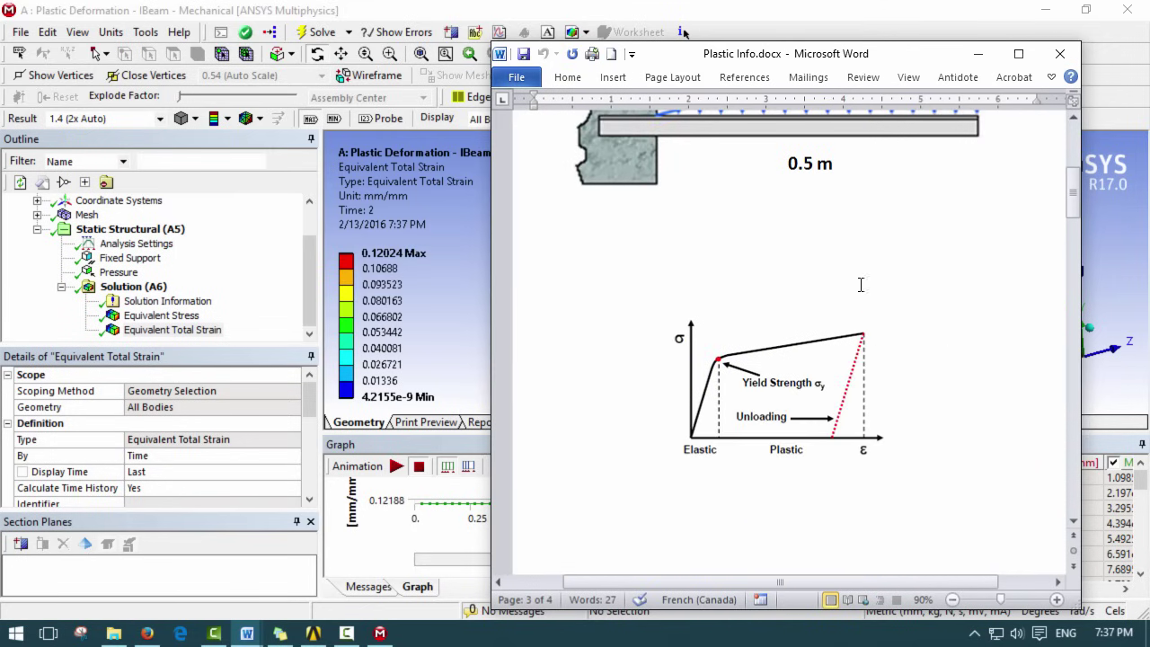
click(557, 5)
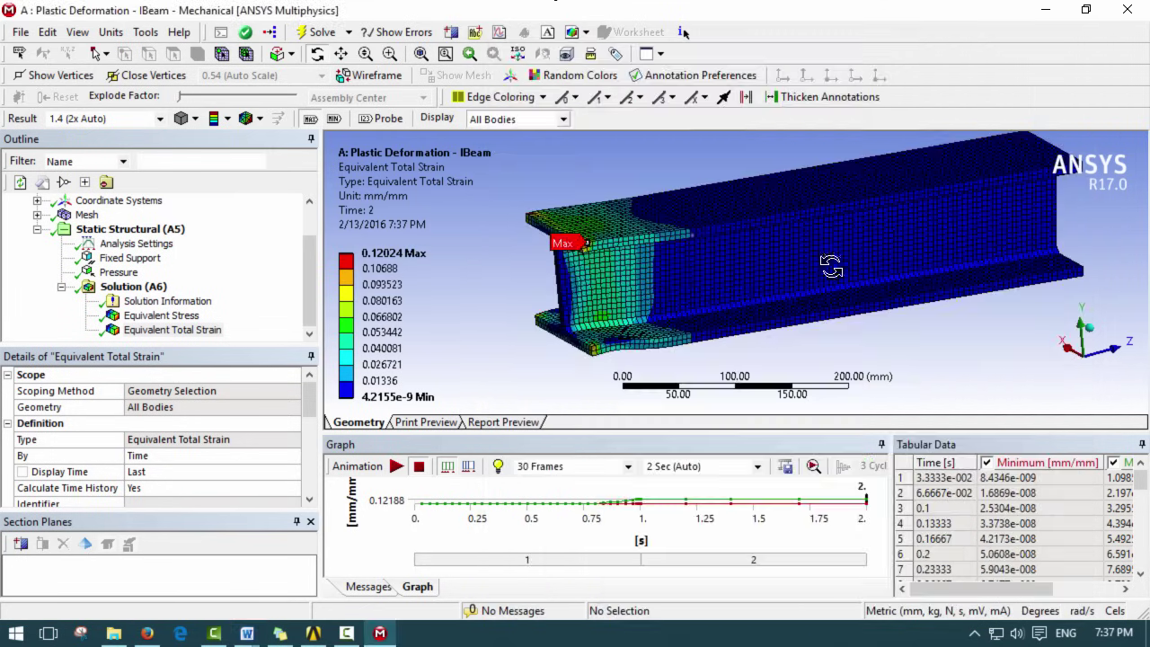
- Inspect the strain on the top flange near the fixed end and add a second equivalent (von-Mises) stress result
drag(678, 272, 1060, 332)
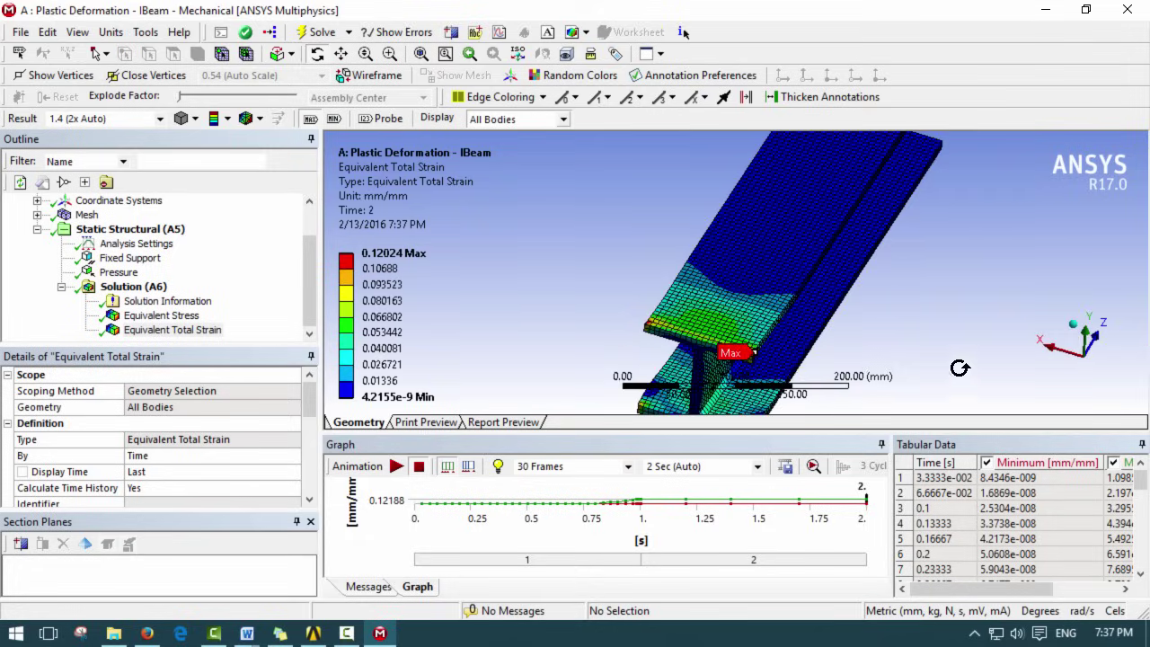
click(1087, 336)
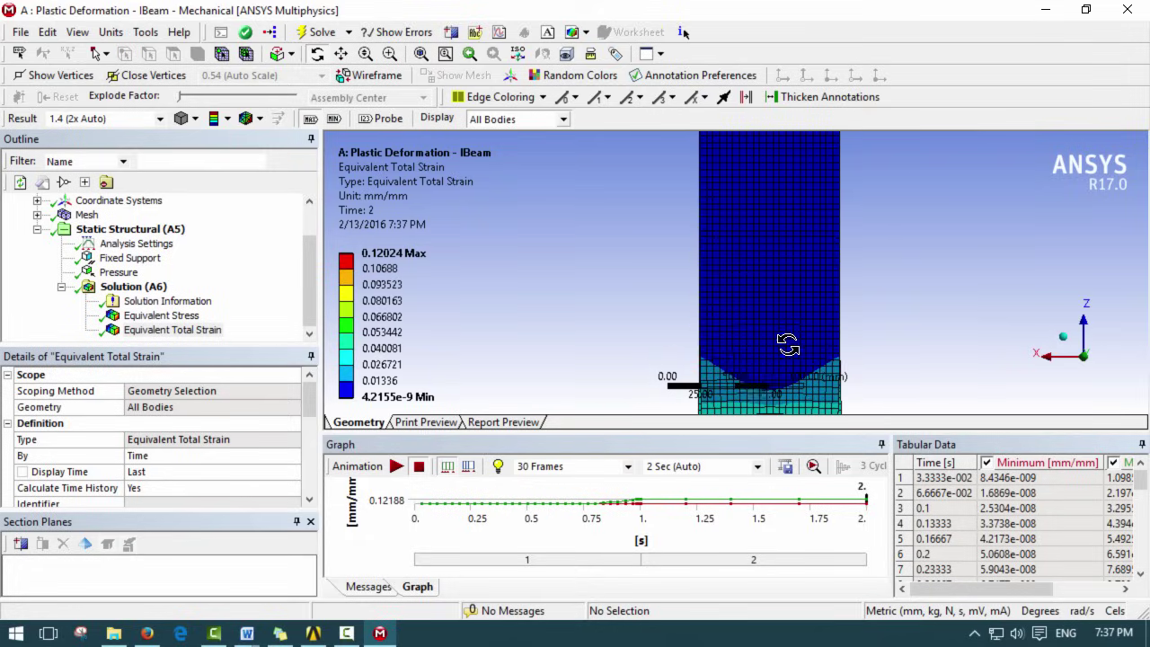
scroll(802, 210, up, 5)
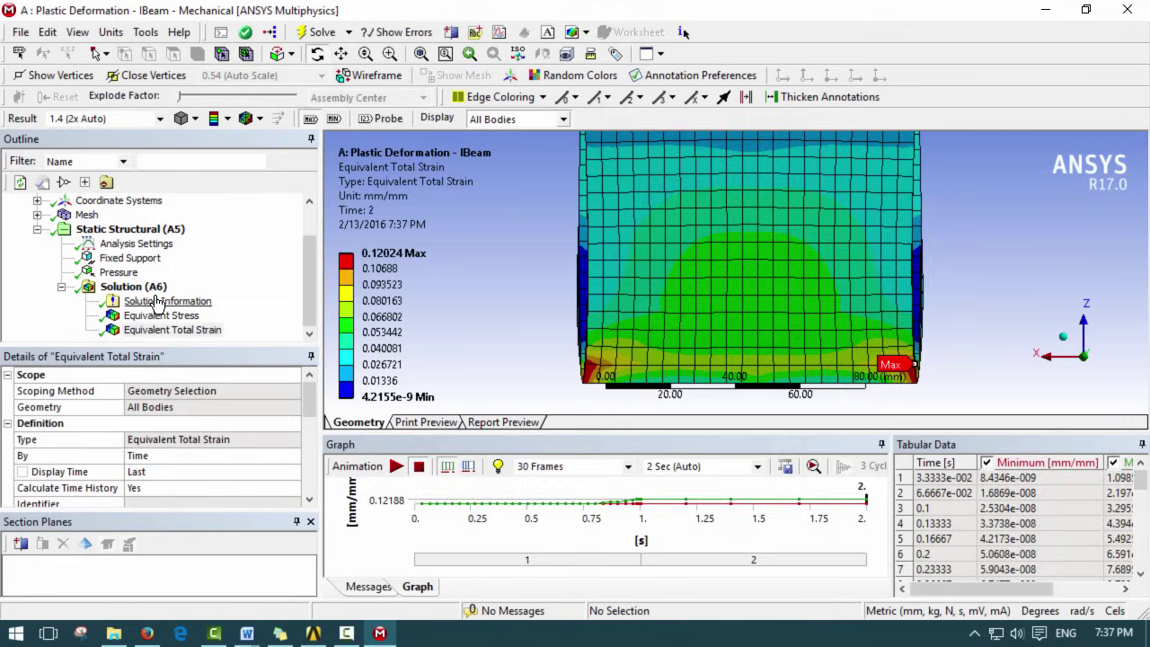
click(151, 288)
right_click(151, 292)
mouse_move(198, 295)
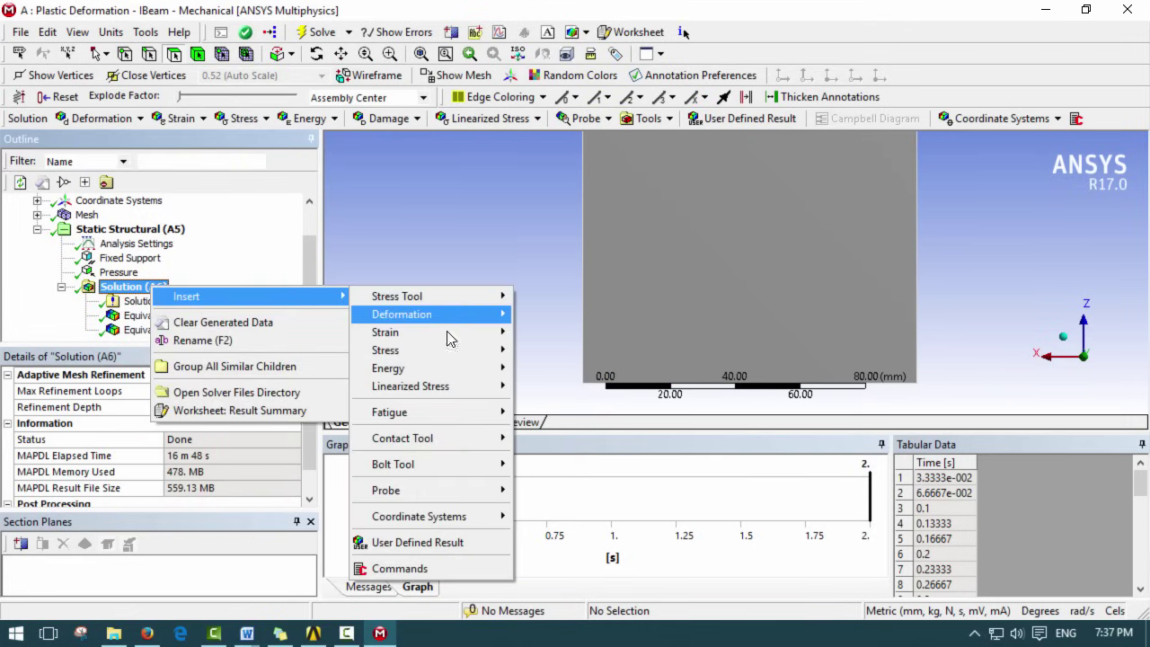
mouse_move(456, 353)
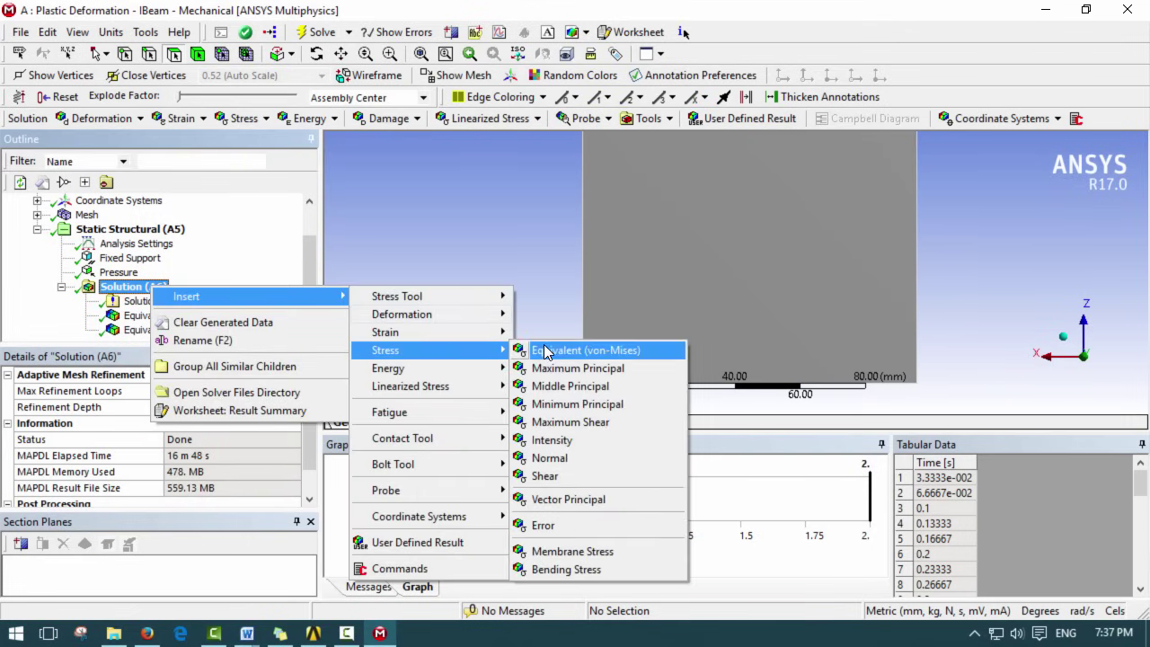
click(571, 352)
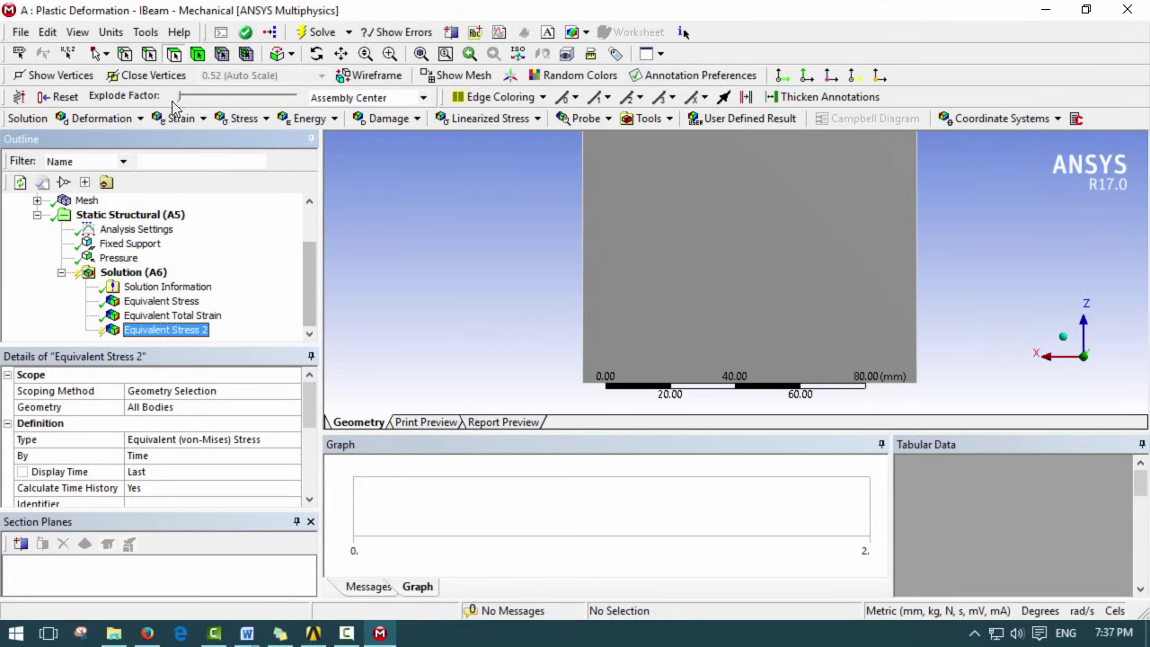
- Scope the new equivalent stress result to a single mesh node near the middle of the top flange's fixed end
scroll(310, 256, up, 1)
scroll(311, 248, up, 1)
scroll(311, 246, down, 1)
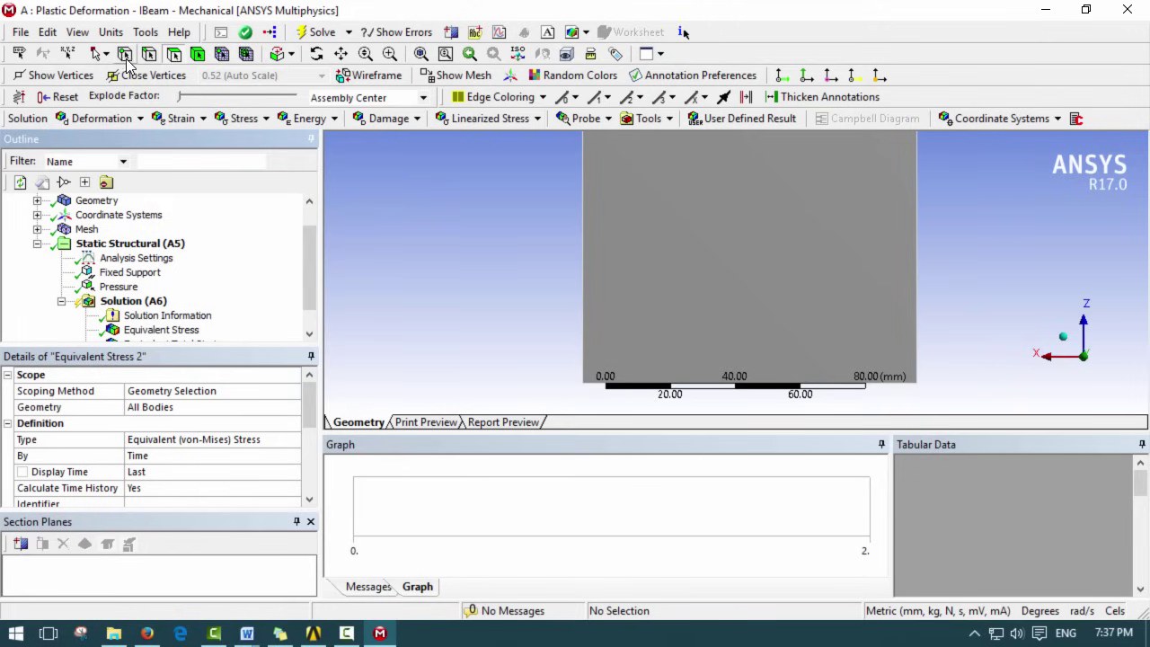
click(222, 55)
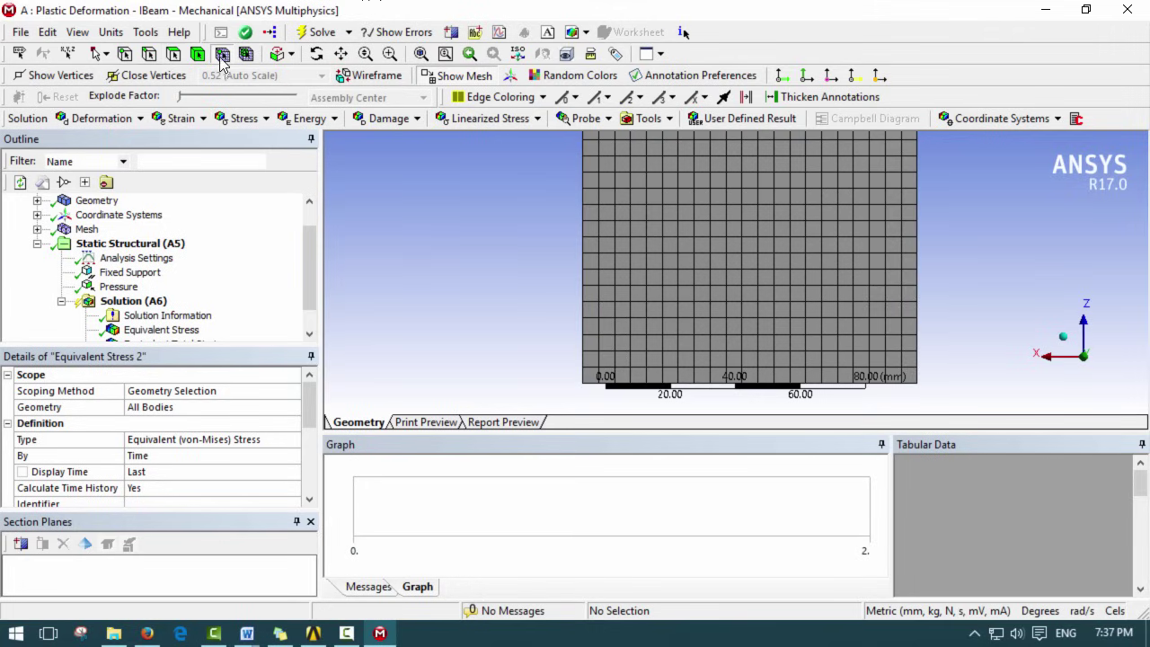
click(742, 279)
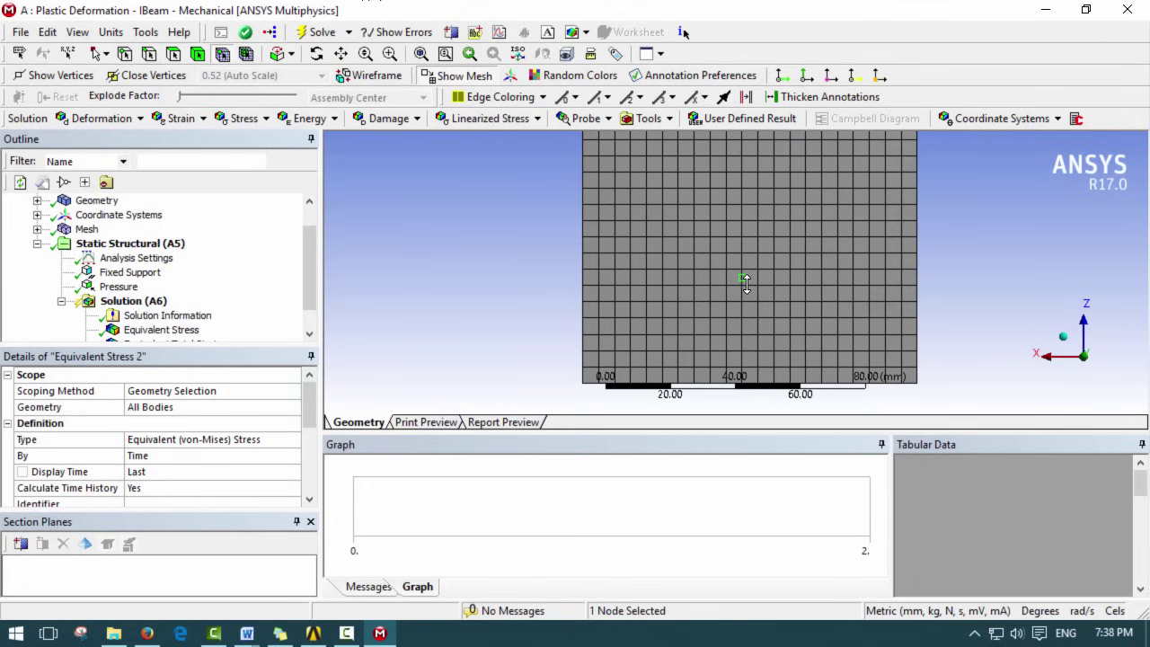
ctrl+middle_drag(778, 321, 744, 278)
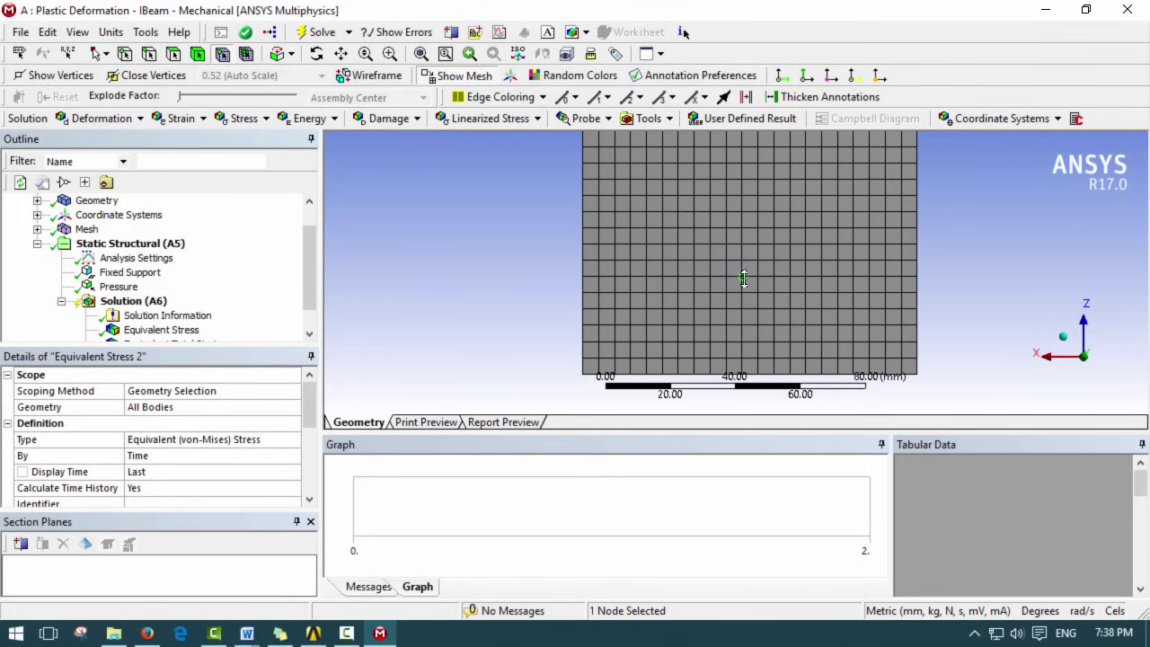
ctrl+middle_drag(876, 303, 811, 304)
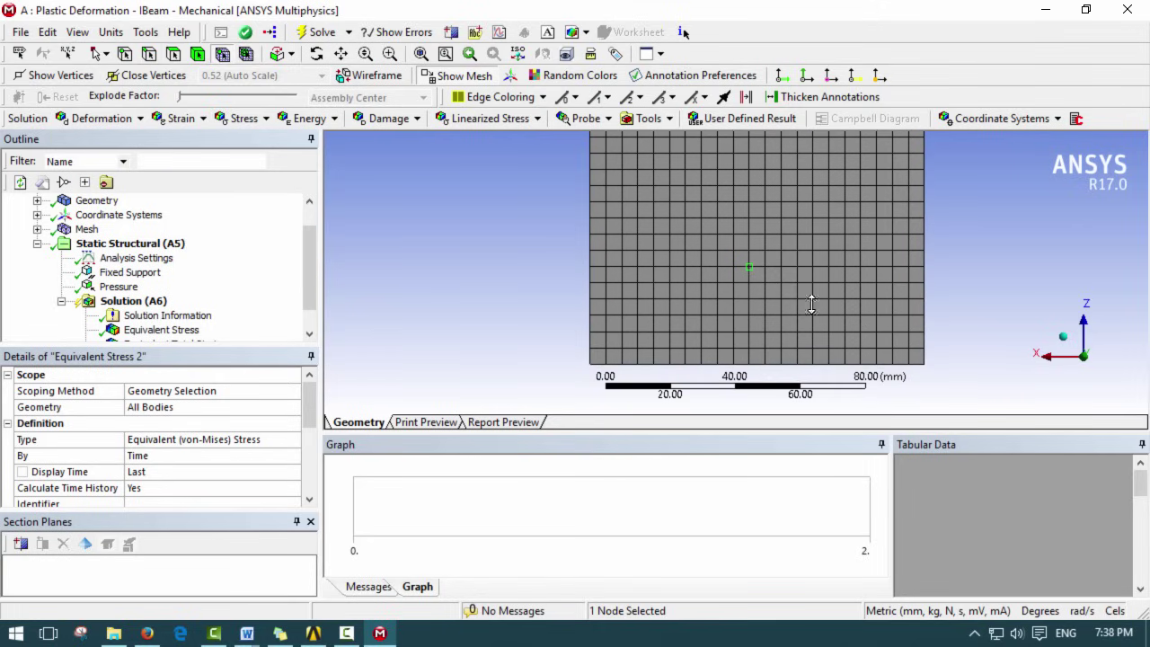
click(162, 409)
click(177, 409)
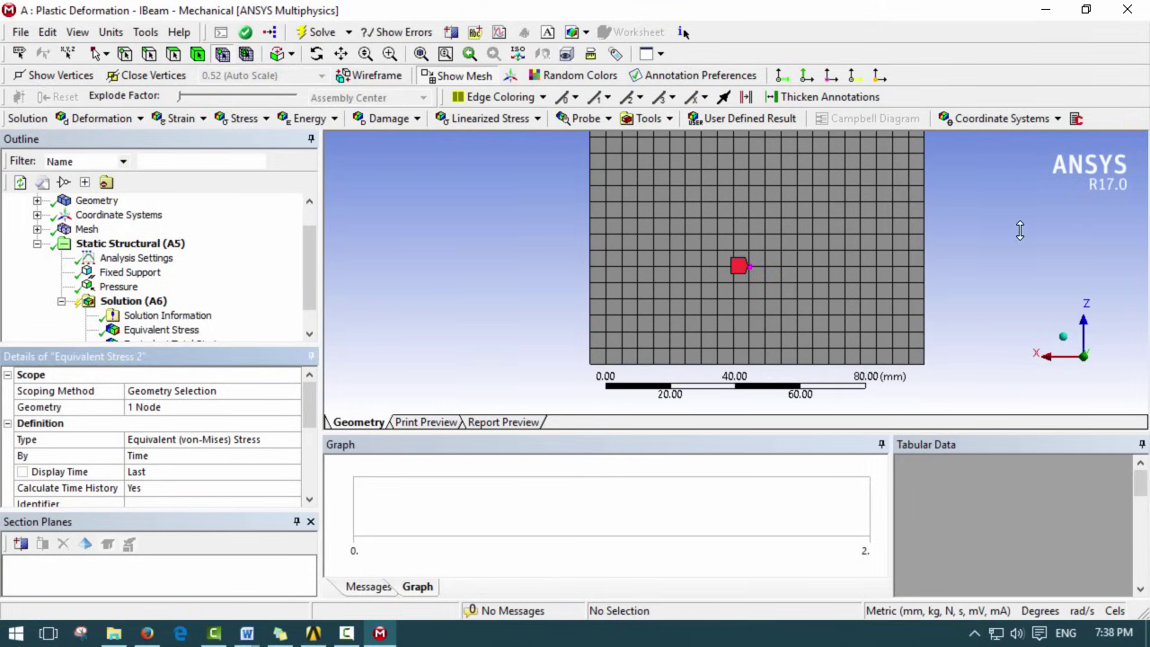
- Add an Equivalent Total Strain result scoped to the same top-flange node as the new stress result
scroll(279, 287, down, 1)
click(176, 332)
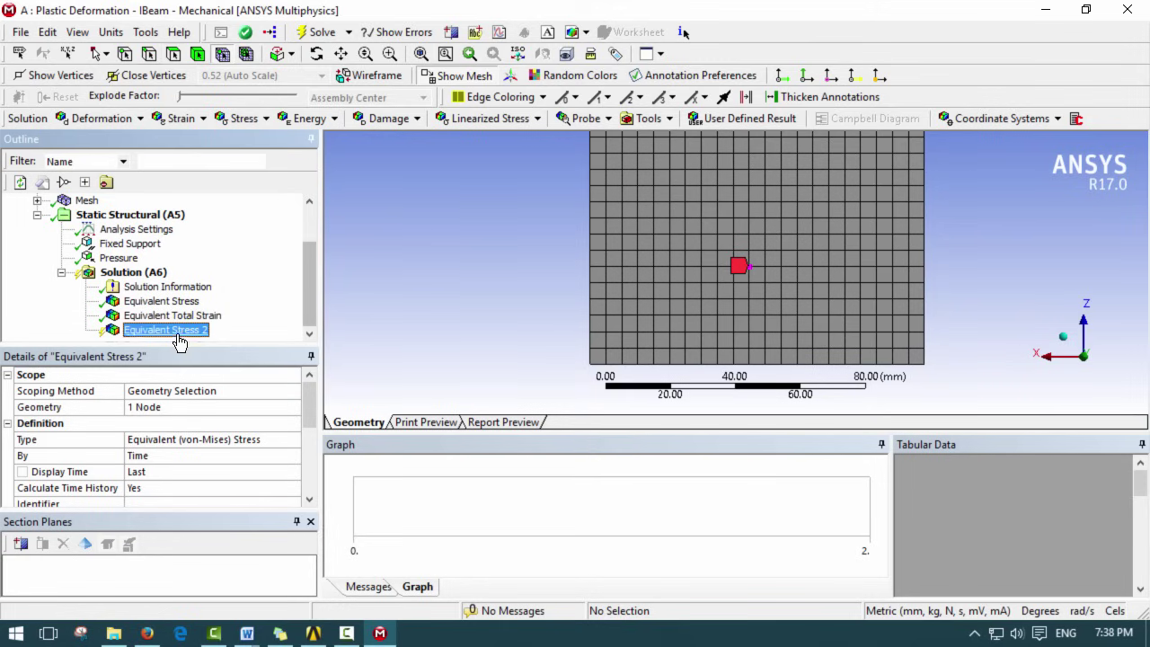
click(751, 267)
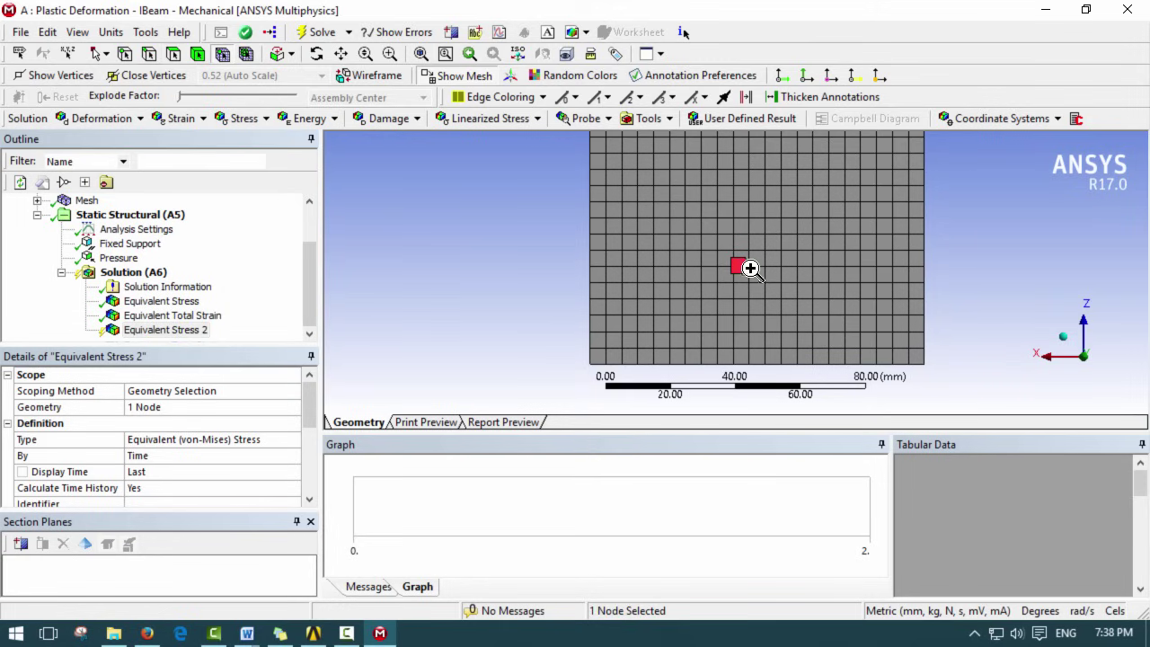
right_click(749, 267)
mouse_move(781, 279)
mouse_move(1041, 318)
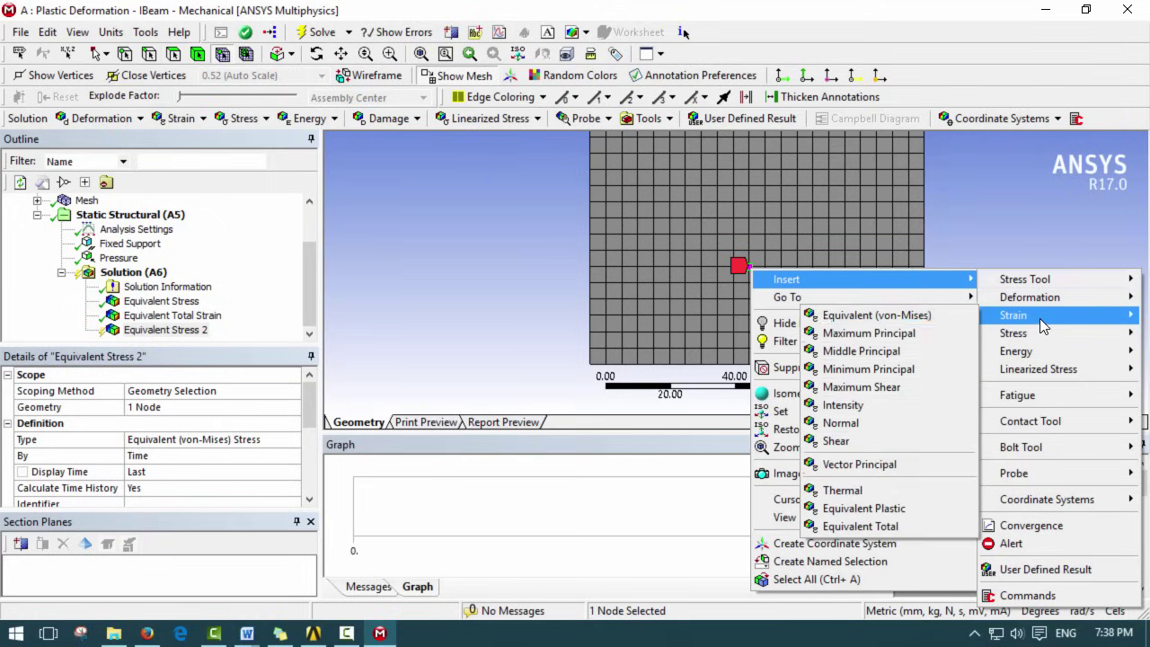
click(912, 525)
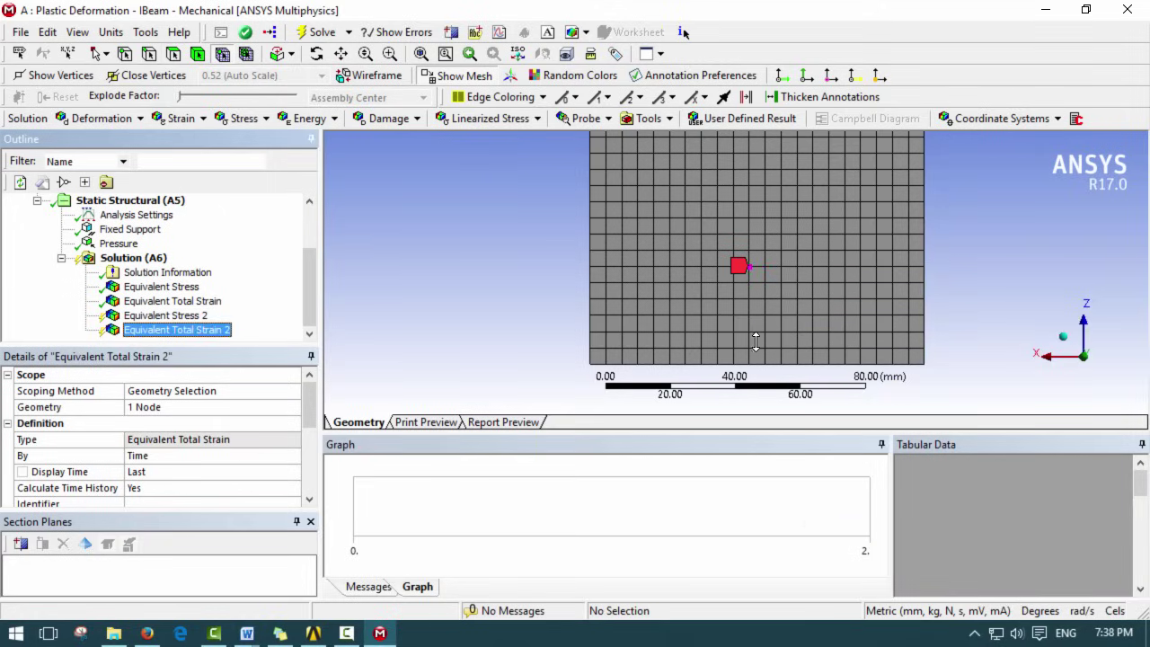
- Evaluate all results and review the time-history graphs of the equivalent stress and total strain at the node
right_click(211, 325)
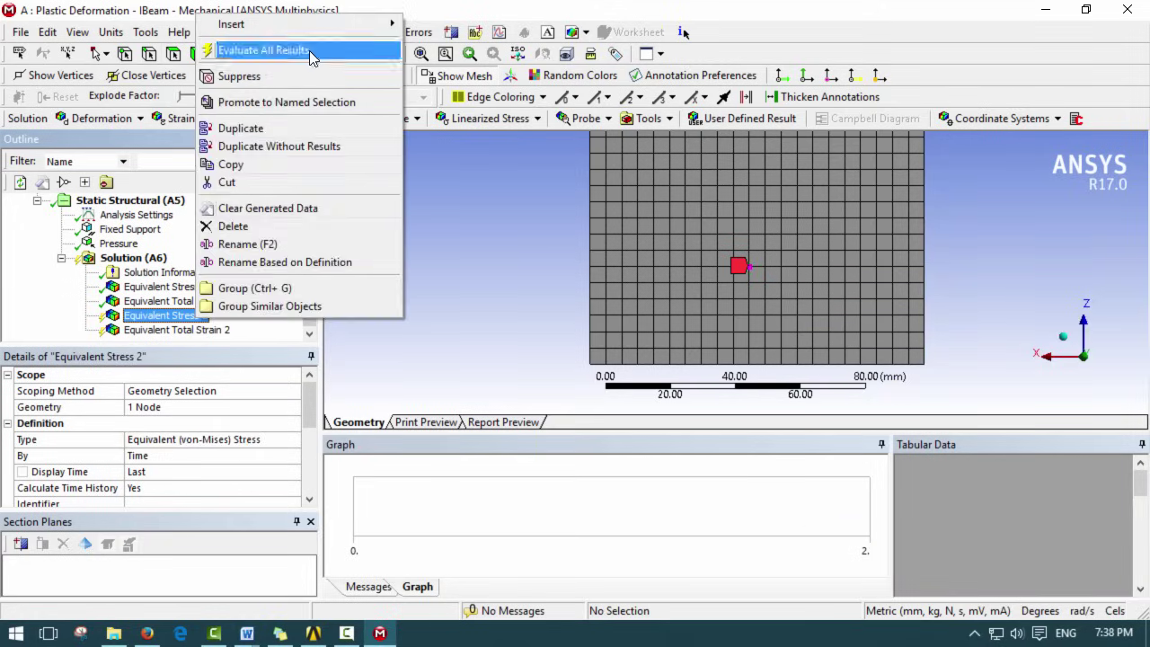
click(306, 51)
drag(749, 333, 644, 314)
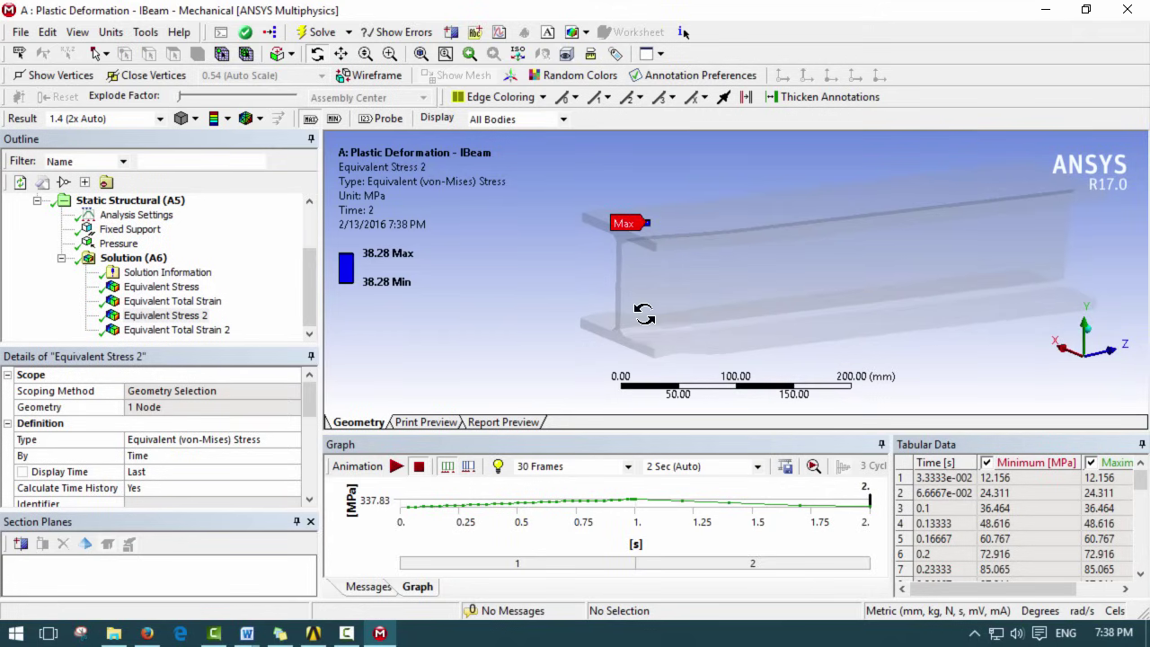
click(220, 330)
drag(734, 433, 734, 376)
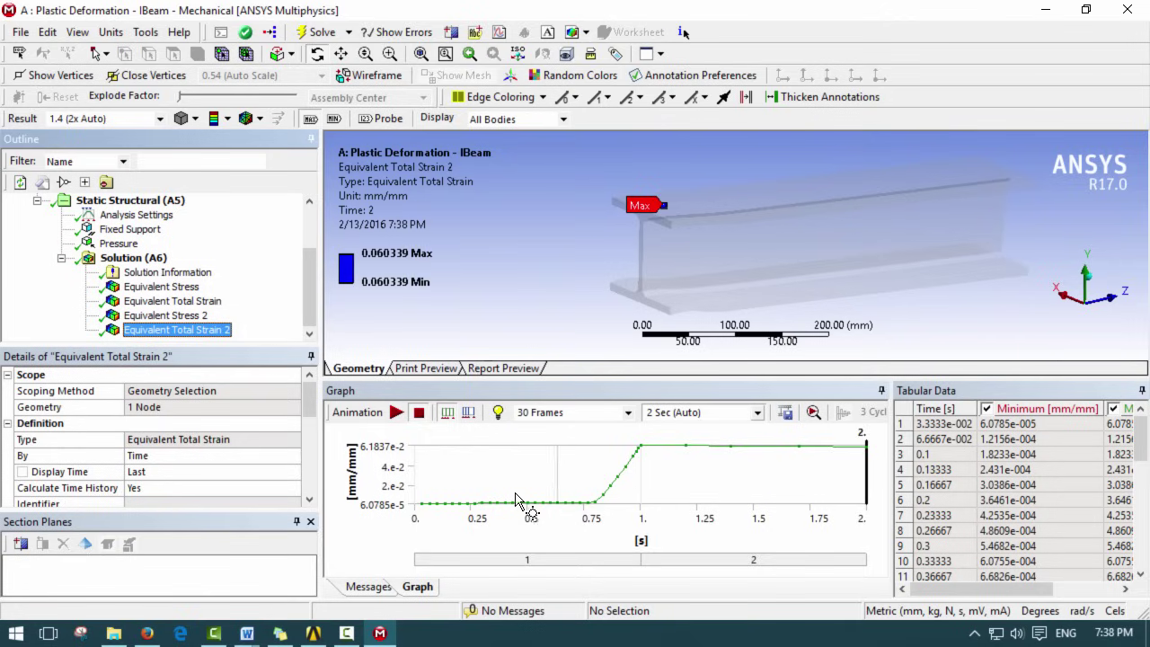
click(190, 315)
click(211, 331)
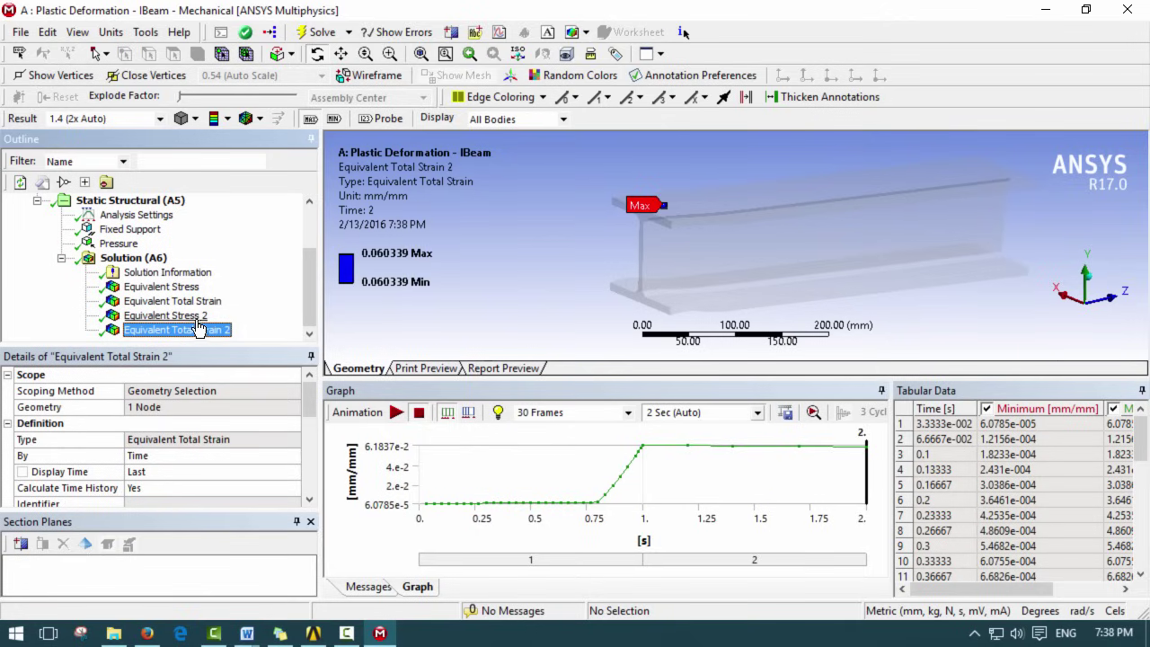
- Create a chart that combines the Equivalent Stress 2 and Equivalent Total Strain 2 results
click(193, 315)
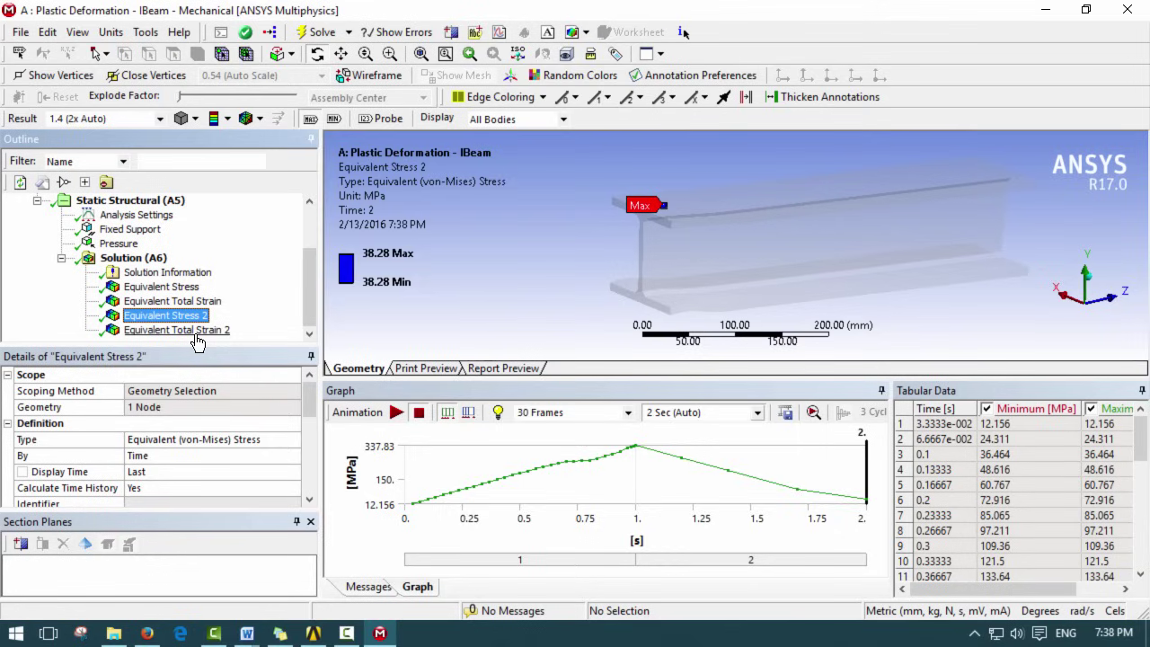
ctrl+click(196, 331)
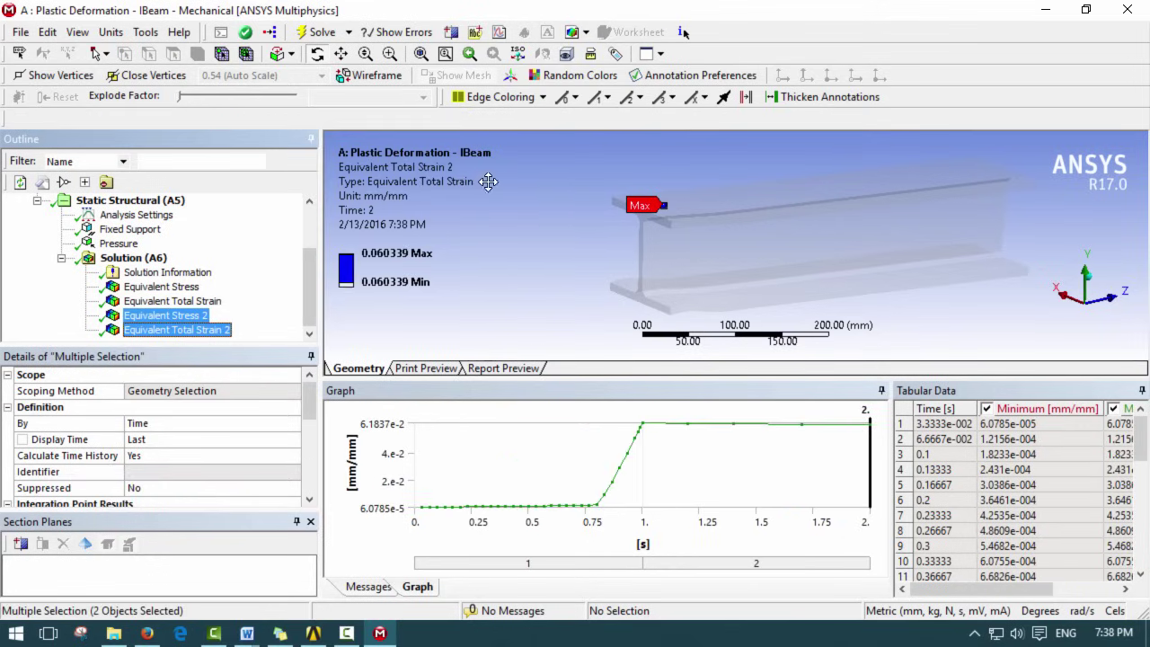
click(498, 34)
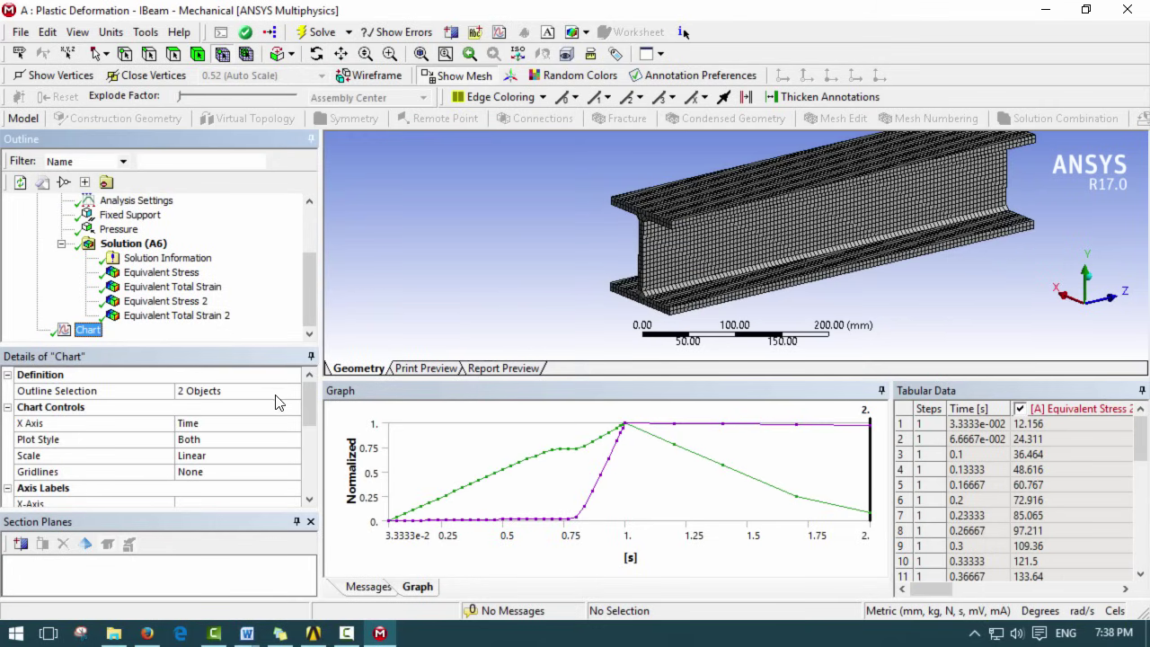
- Set the chart's X axis to Equivalent Total Strain 2 (Max)
drag(321, 396, 341, 420)
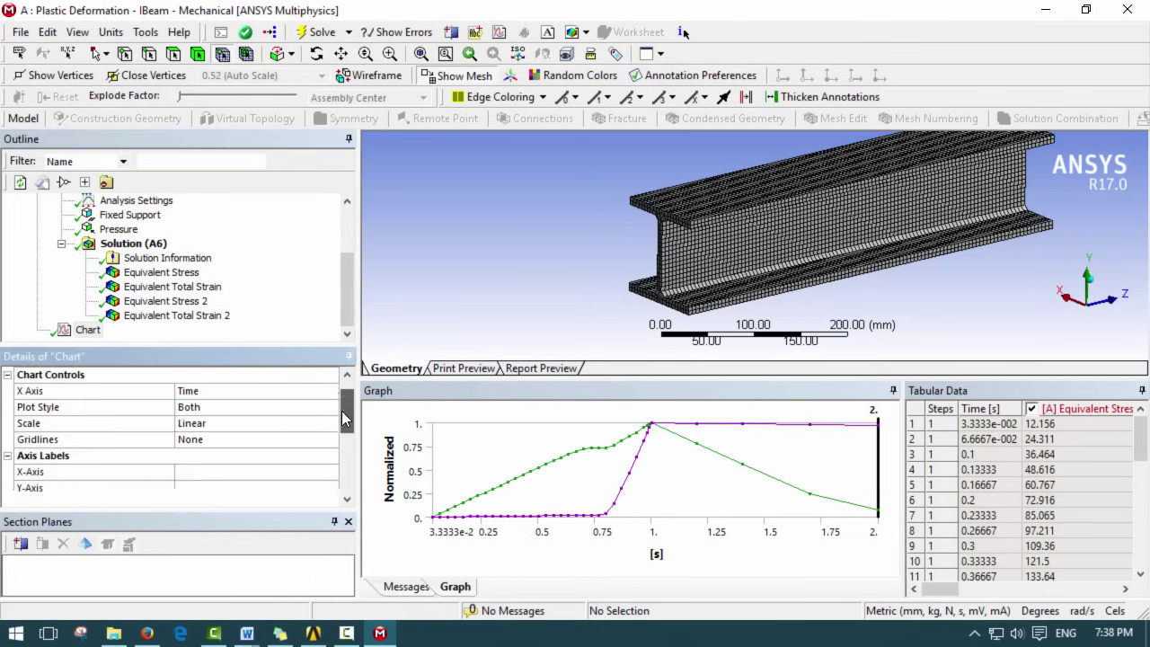
click(259, 391)
click(328, 391)
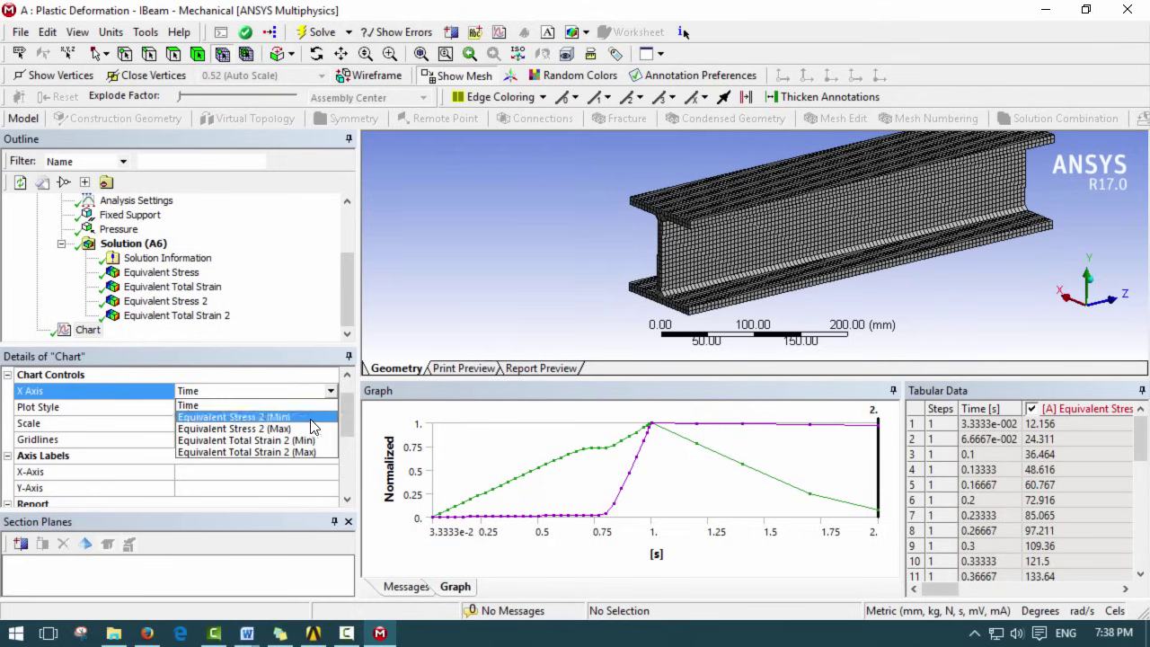
click(308, 454)
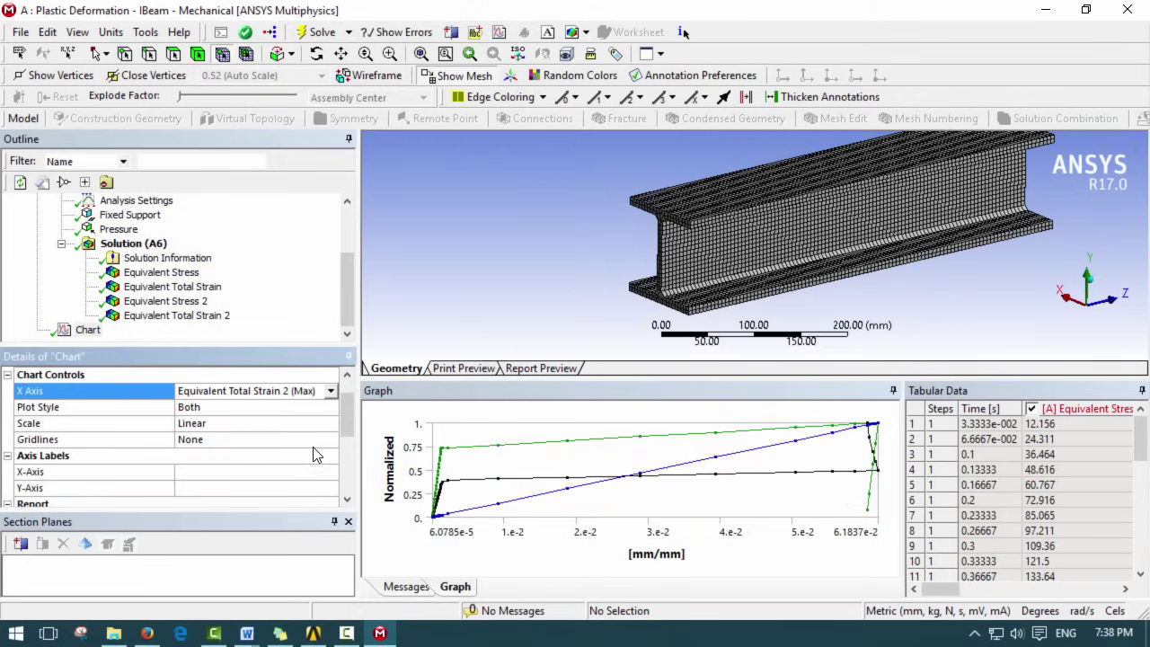
- Omit Time, Equivalent Stress 2 (Min) and Equivalent Total Strain 2 (Min) from the chart, leaving Equivalent Stress 2 (Max) displayed
scroll(344, 429, down, 2)
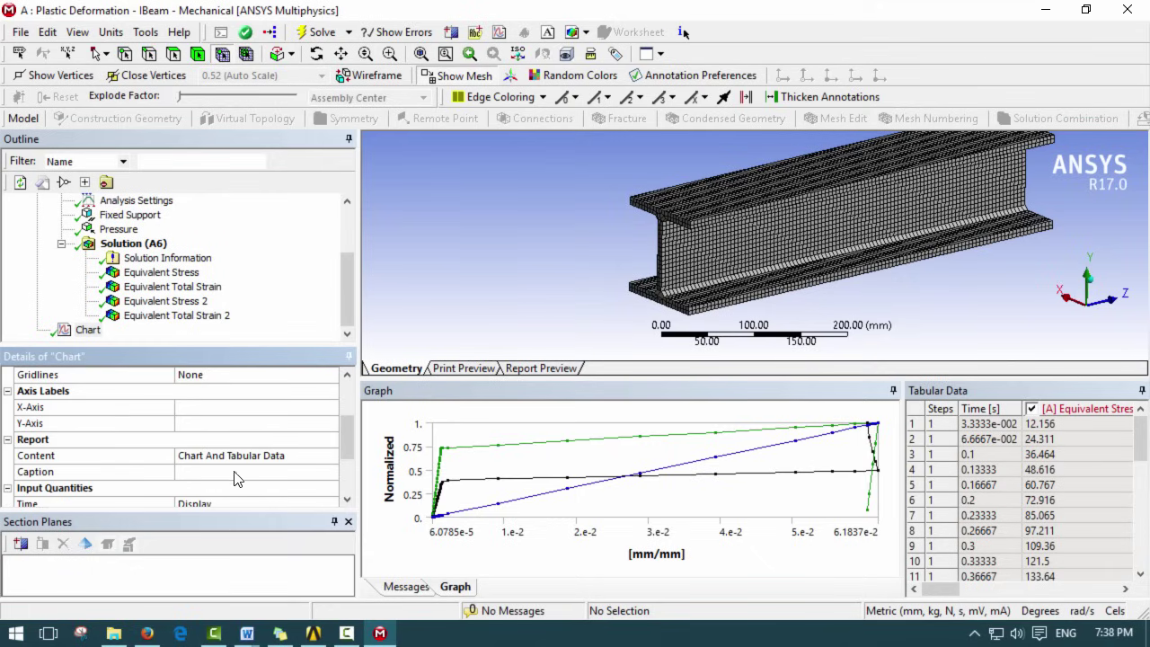
click(240, 503)
click(241, 485)
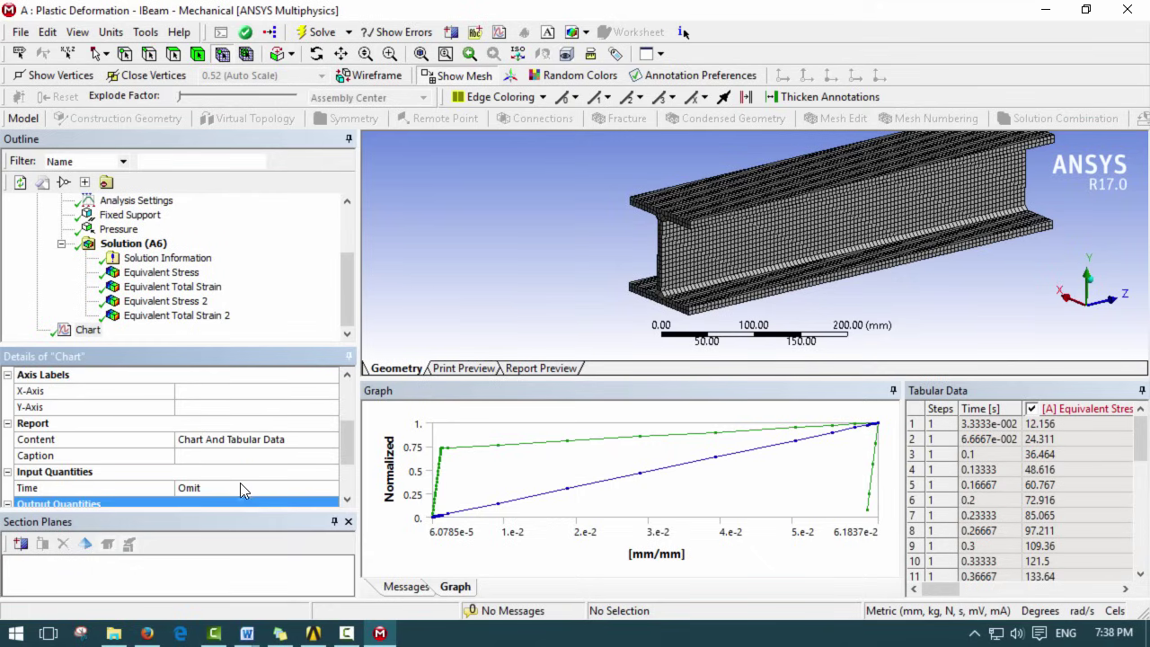
scroll(216, 458, down, 1)
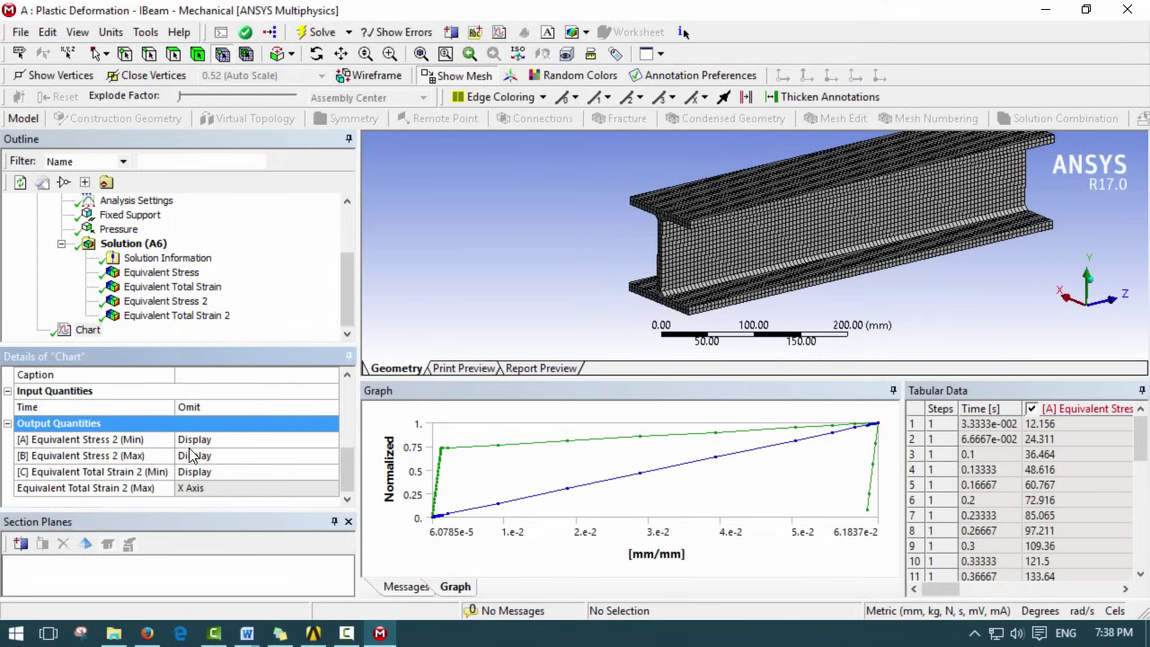
click(249, 440)
click(242, 447)
click(242, 448)
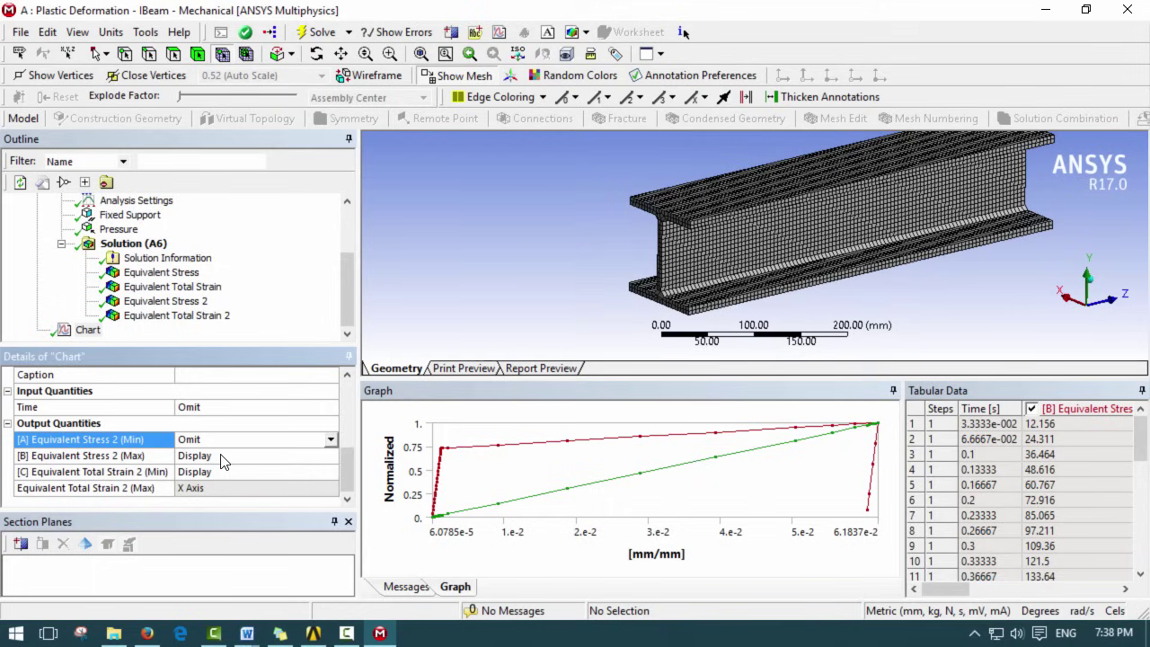
double_click(216, 476)
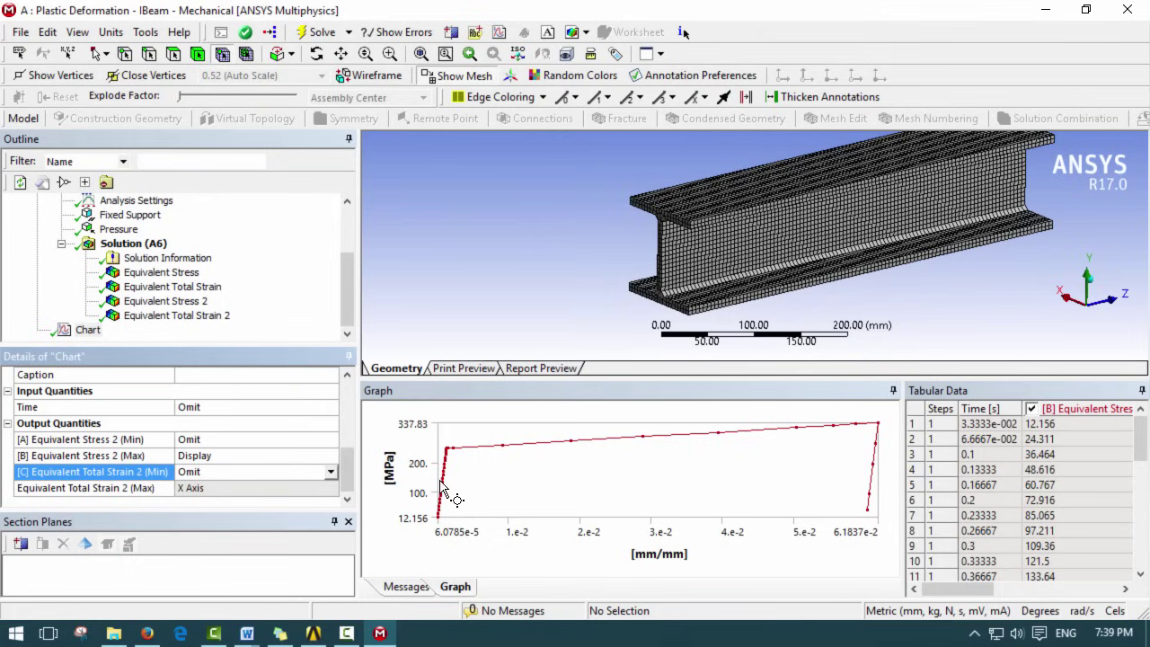
- Enlarge the chart's graph and compare it with the unloading stress-strain curve in Plastic Info.docx in Word, returning to ANSYS Mechanical
drag(693, 380, 694, 324)
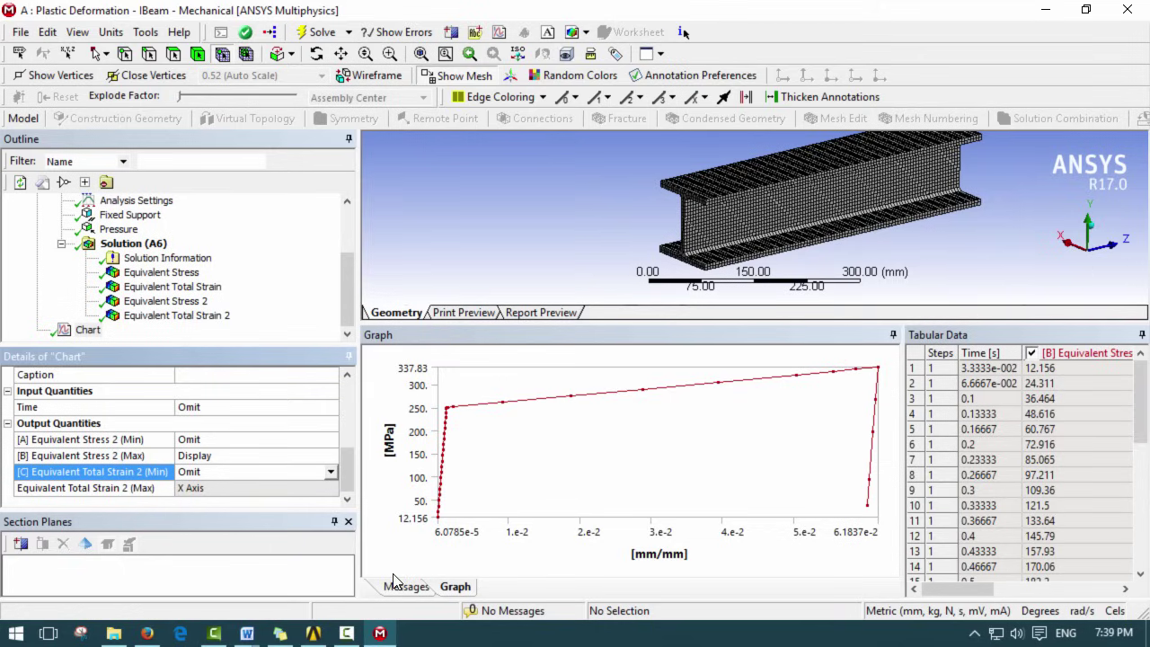
mouse_move(246, 633)
click(314, 553)
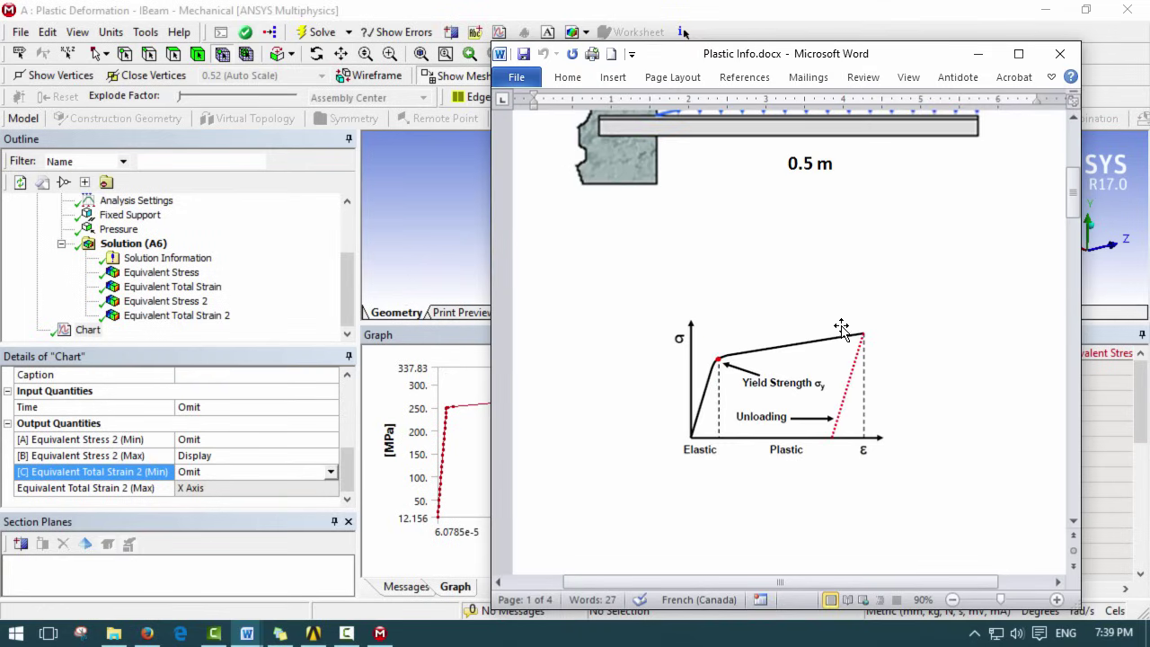
click(746, 11)
- Select the stress and strain columns of the chart's tabular data and bring up their export option without exporting
drag(907, 525, 730, 524)
drag(905, 353, 1108, 359)
right_click(1103, 361)
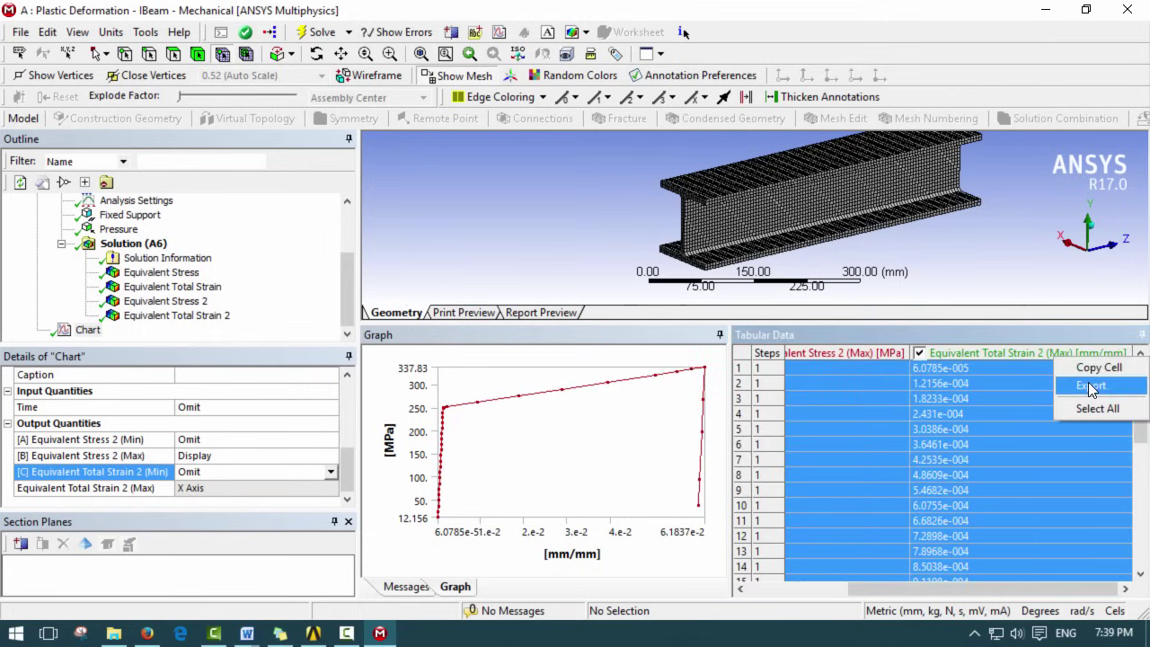
click(733, 465)
drag(735, 471, 979, 463)
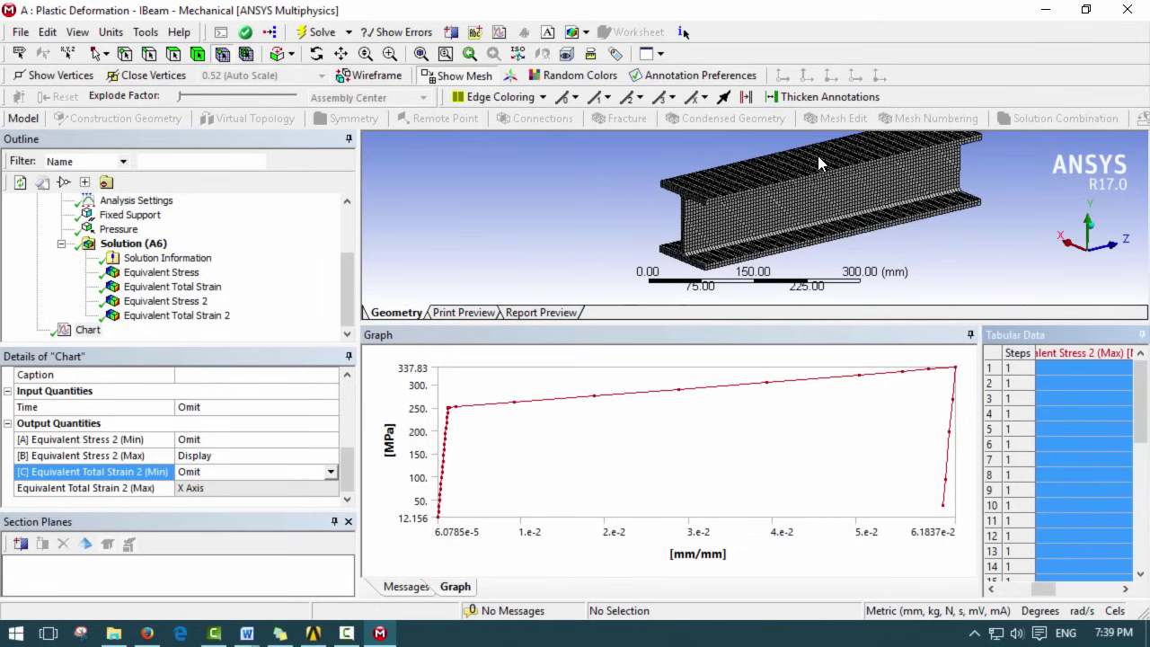
- Enlarge the model view, fit the whole beam in it and display the original Equivalent Stress result
drag(831, 321, 820, 458)
key(F7)
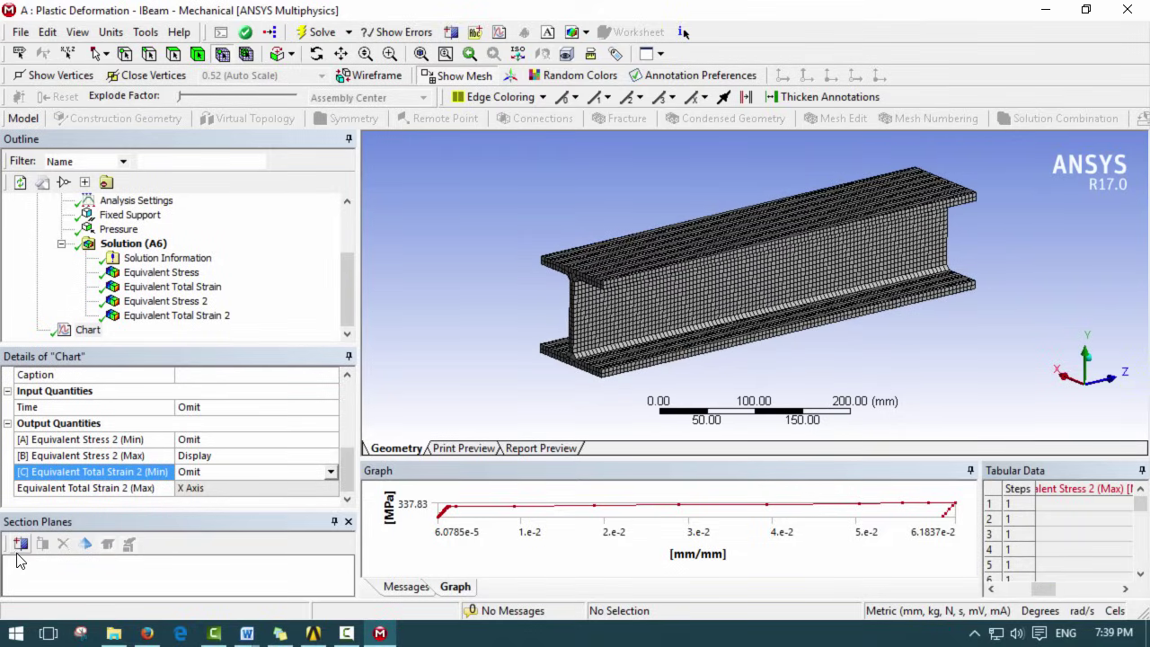
click(162, 272)
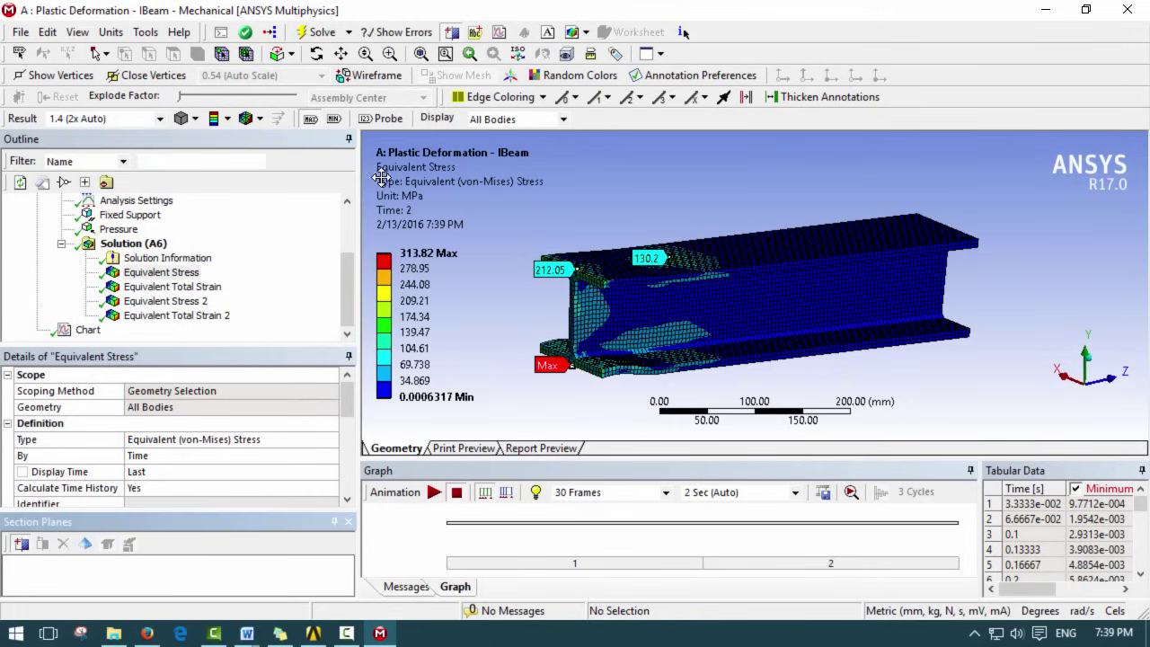
- Cut the beam with a section plane to inspect the stress near the fixed end, and delete the section plane
click(452, 34)
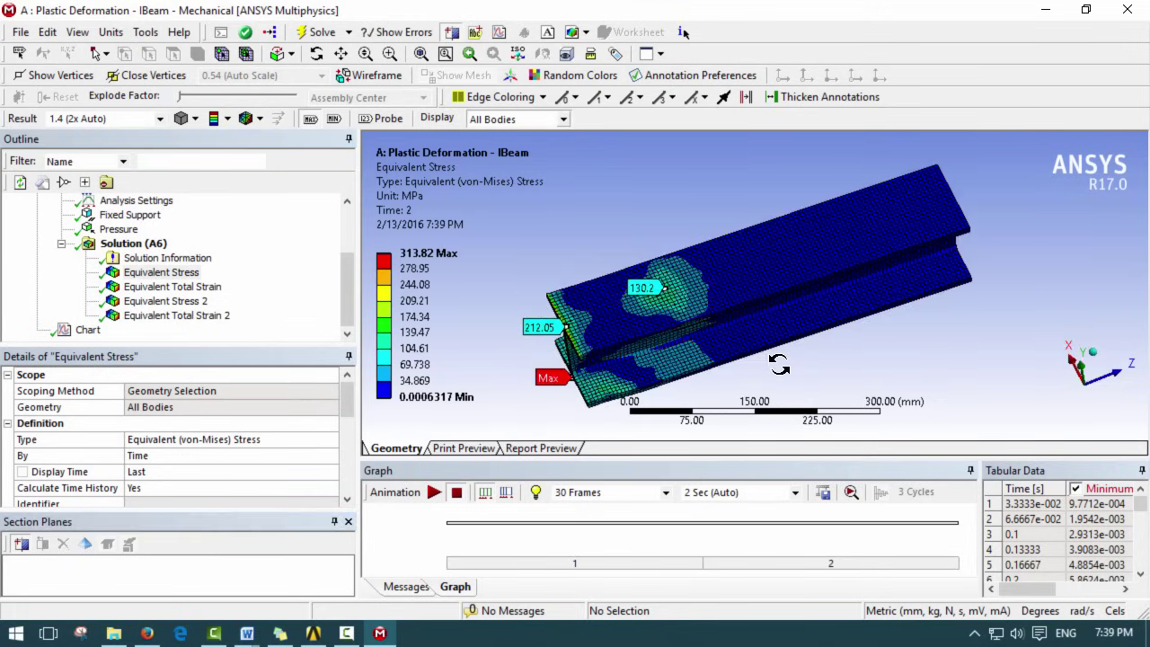
drag(708, 198, 643, 422)
mouse_move(757, 323)
middle_down()
mouse_move(667, 297)
mouse_move(972, 342)
mouse_move(708, 365)
mouse_move(660, 306)
mouse_move(668, 295)
mouse_move(605, 271)
middle_up()
scroll(666, 298, up, 5)
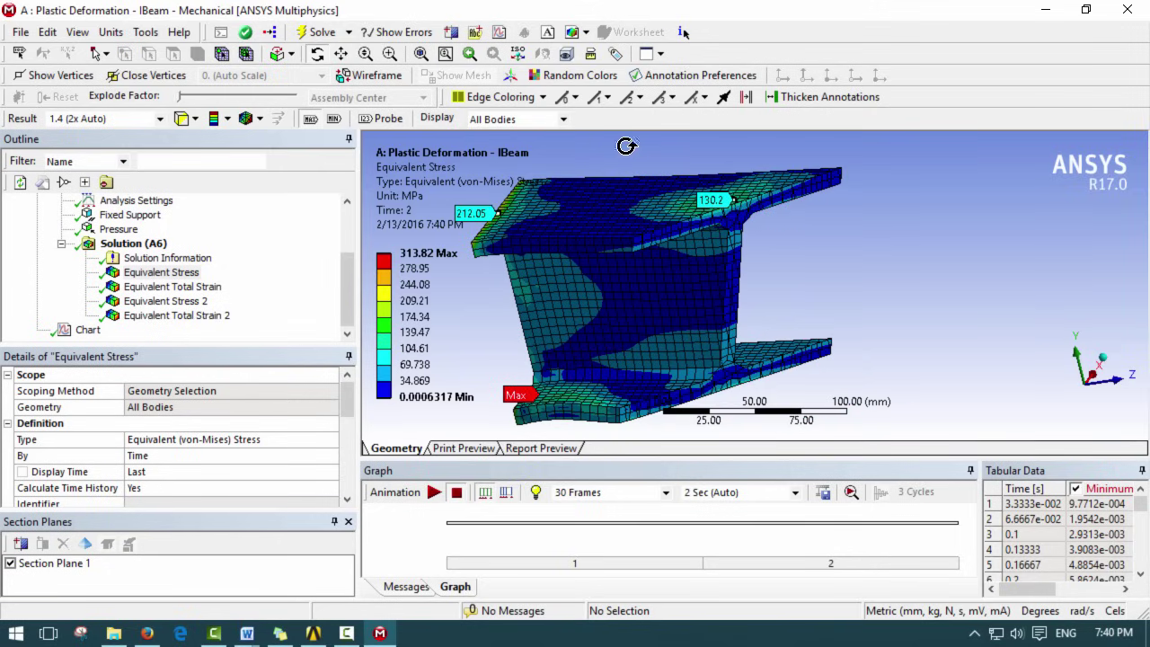
middle_drag(578, 304, 447, 424)
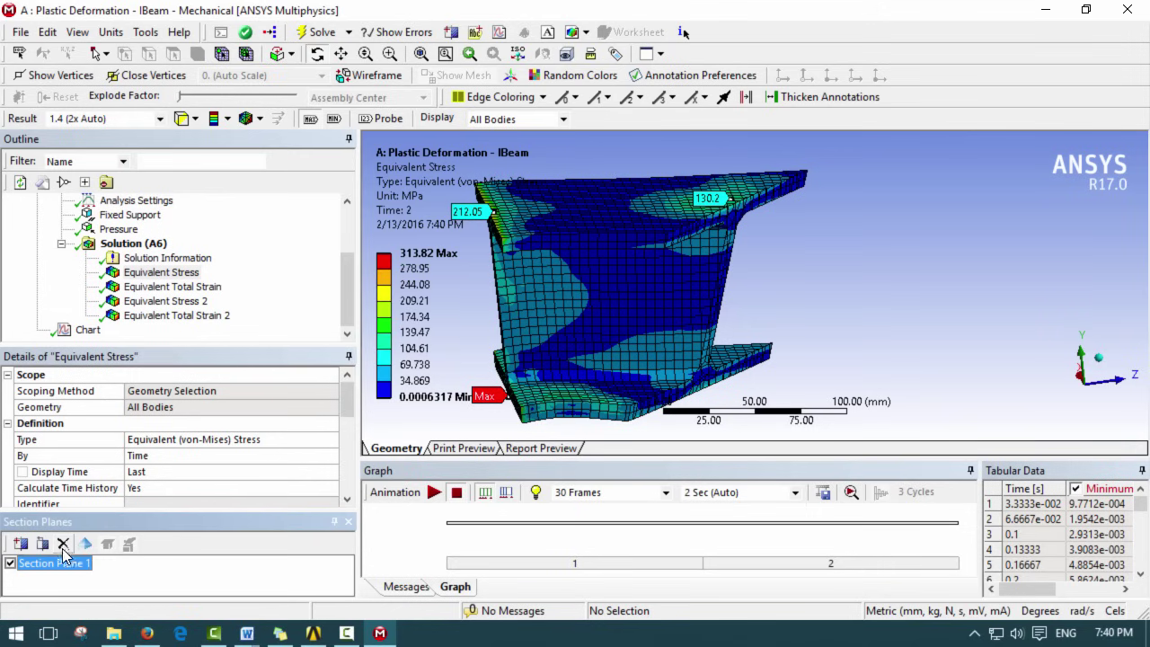
click(63, 543)
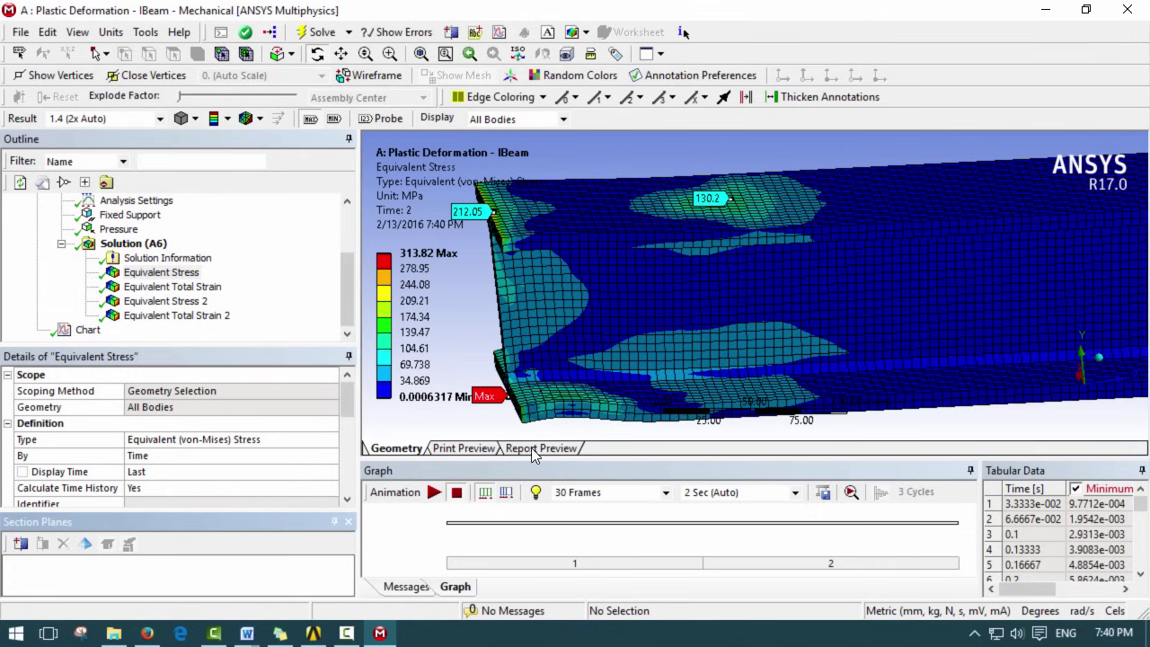
- Insert an image of the stress contours at the fixed end under Equivalent Stress and view the captured image
middle_drag(636, 355, 747, 302)
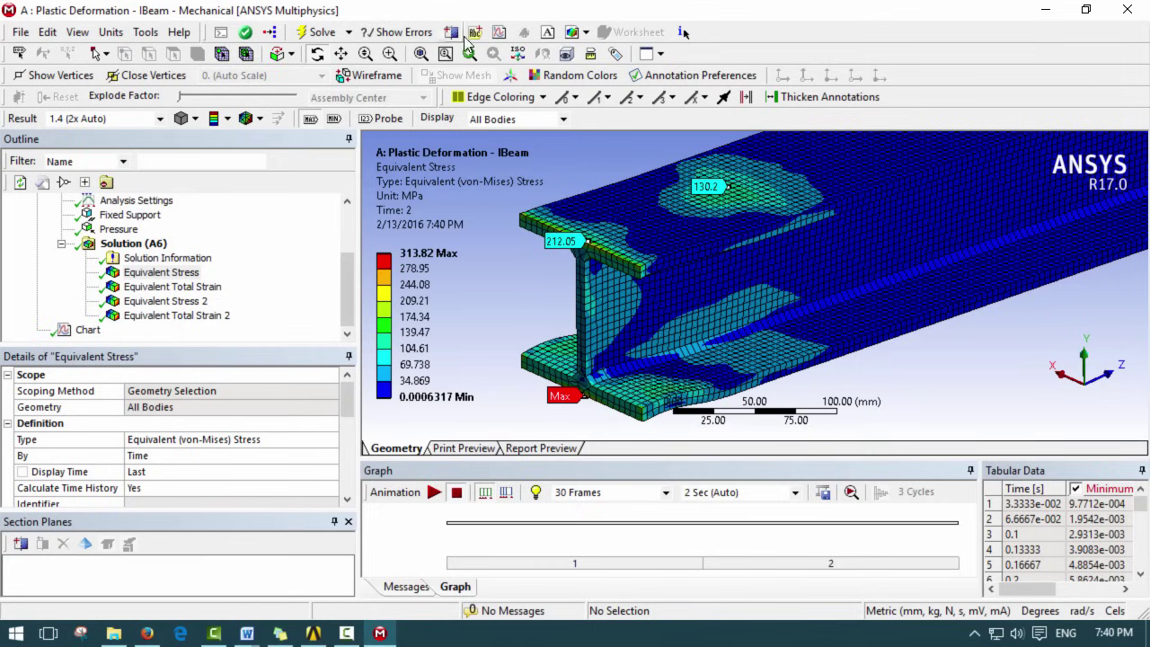
click(582, 33)
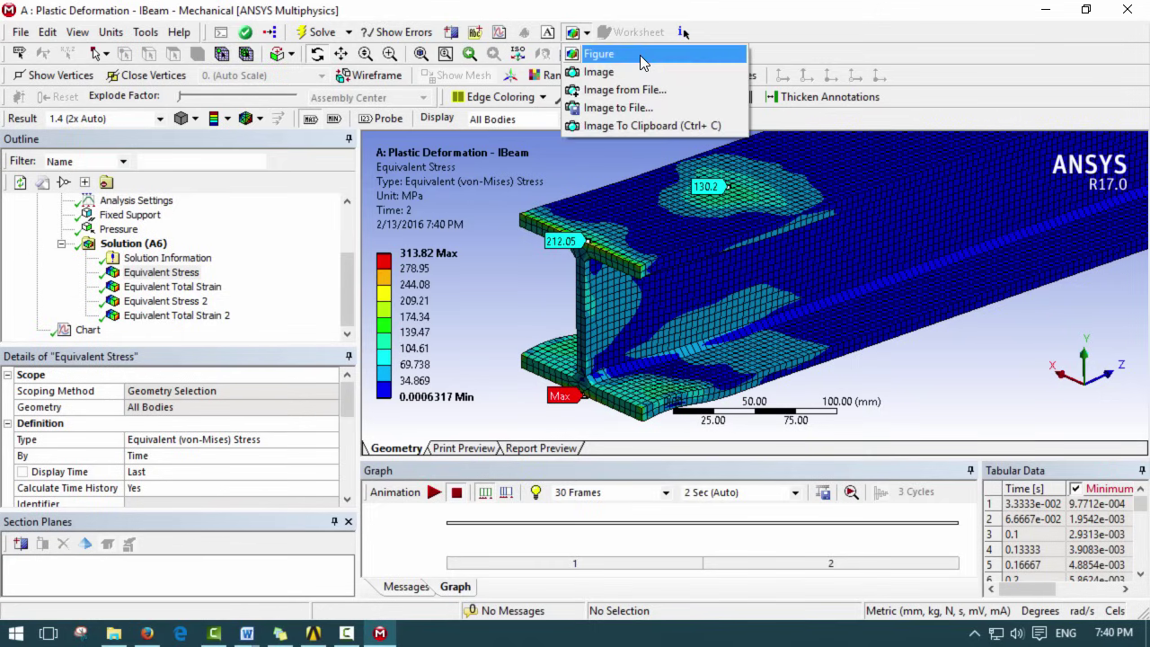
click(643, 72)
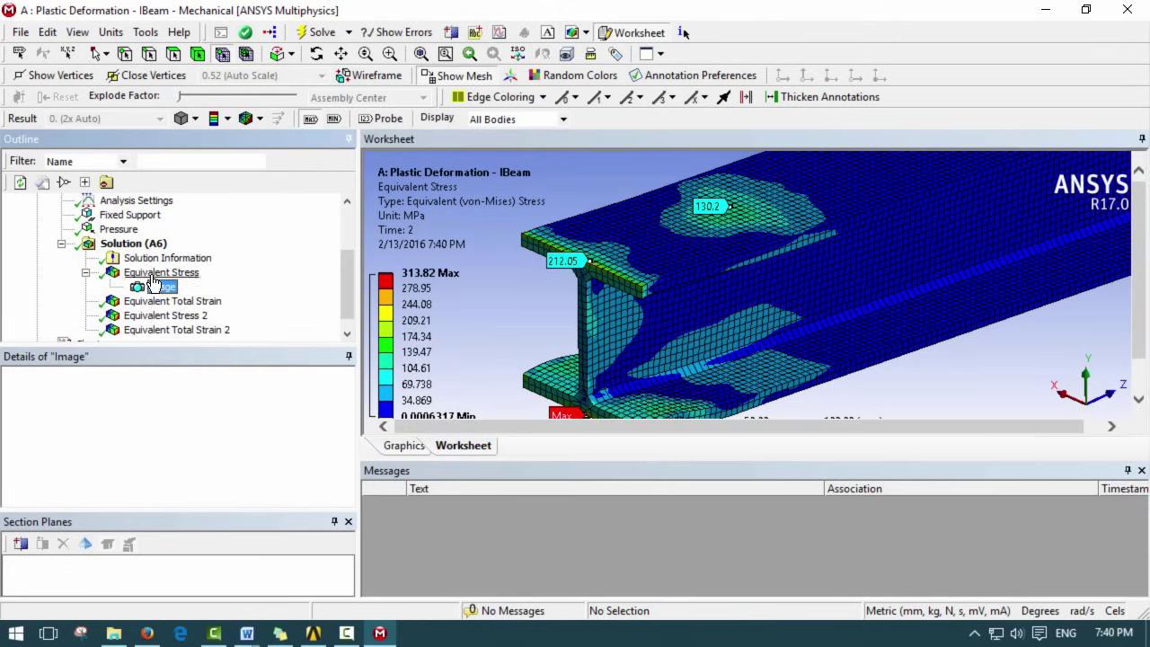
click(161, 272)
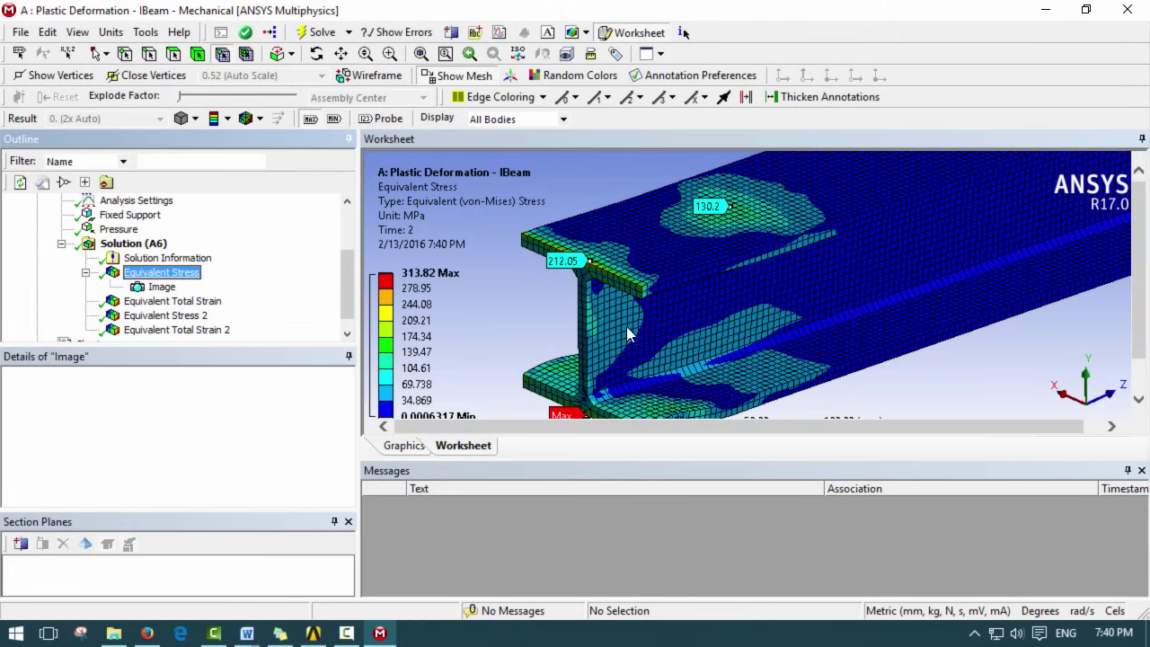
middle_drag(787, 325, 467, 305)
click(158, 286)
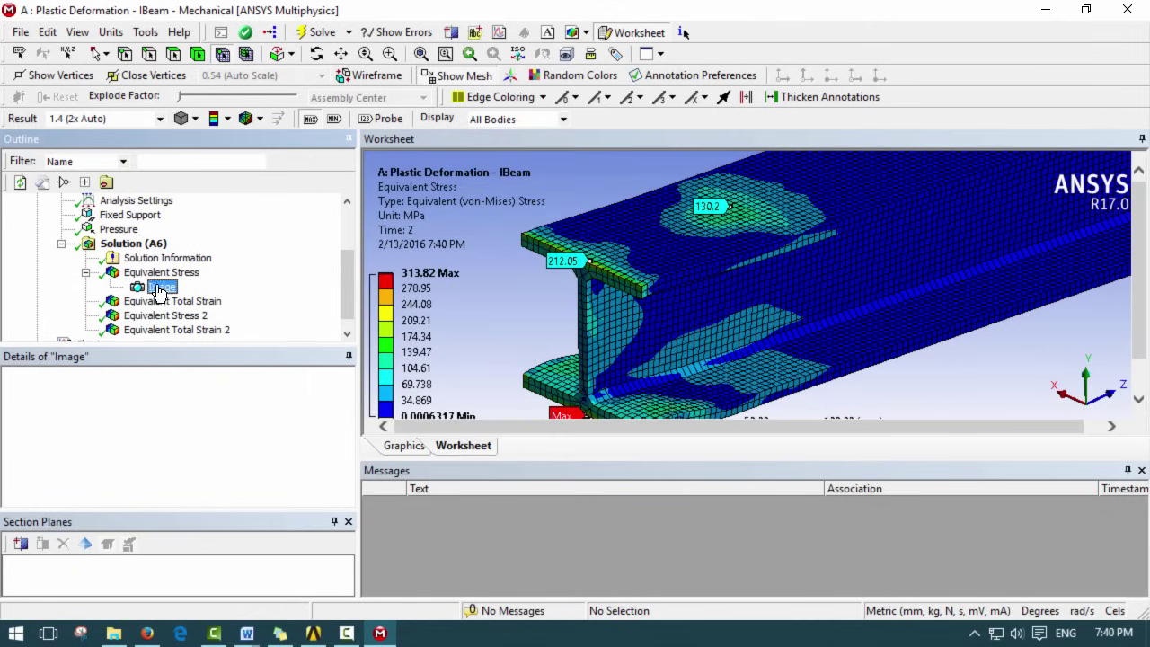
- Generate the report preview for the project and look through its opening pages
click(146, 245)
click(541, 448)
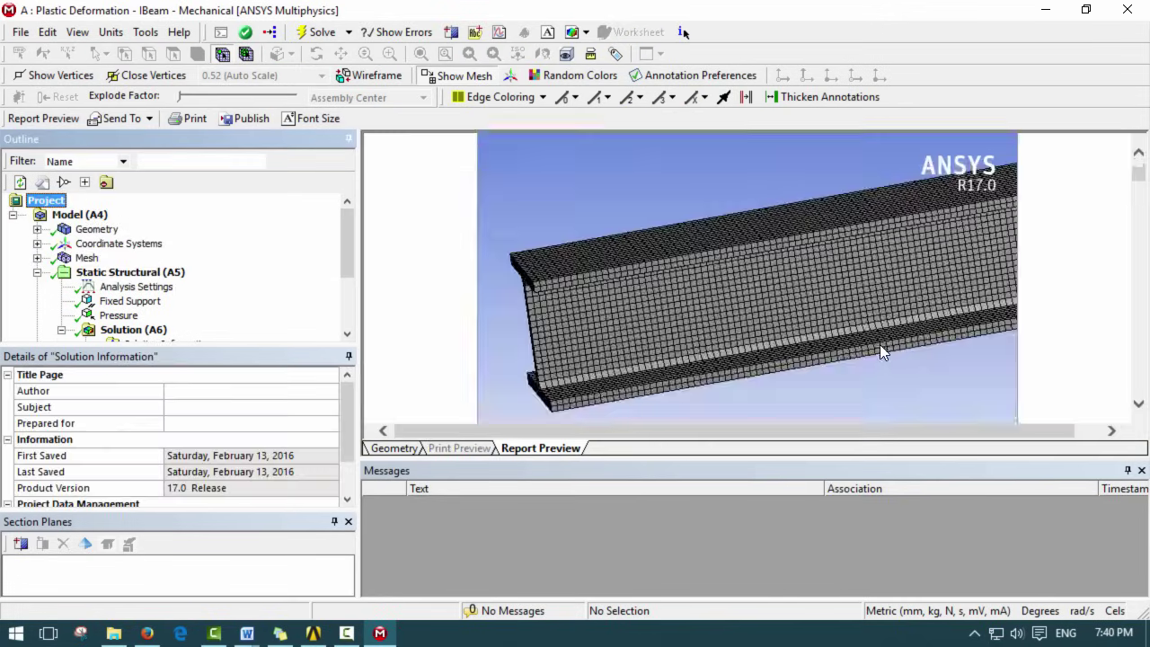
scroll(730, 309, down, 5)
scroll(849, 346, up, 1)
scroll(682, 342, up, 2)
scroll(781, 269, down, 5)
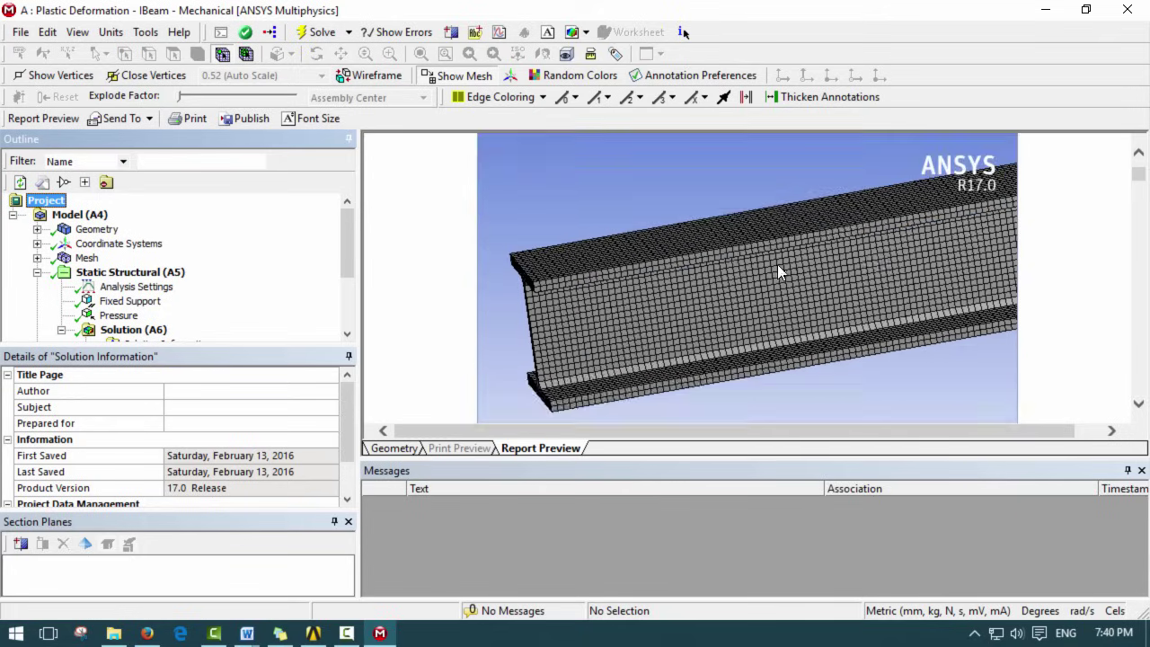
- Go from the report's contents list to the Results section and review the equivalent stress graph
scroll(500, 272, down, 3)
scroll(462, 239, up, 2)
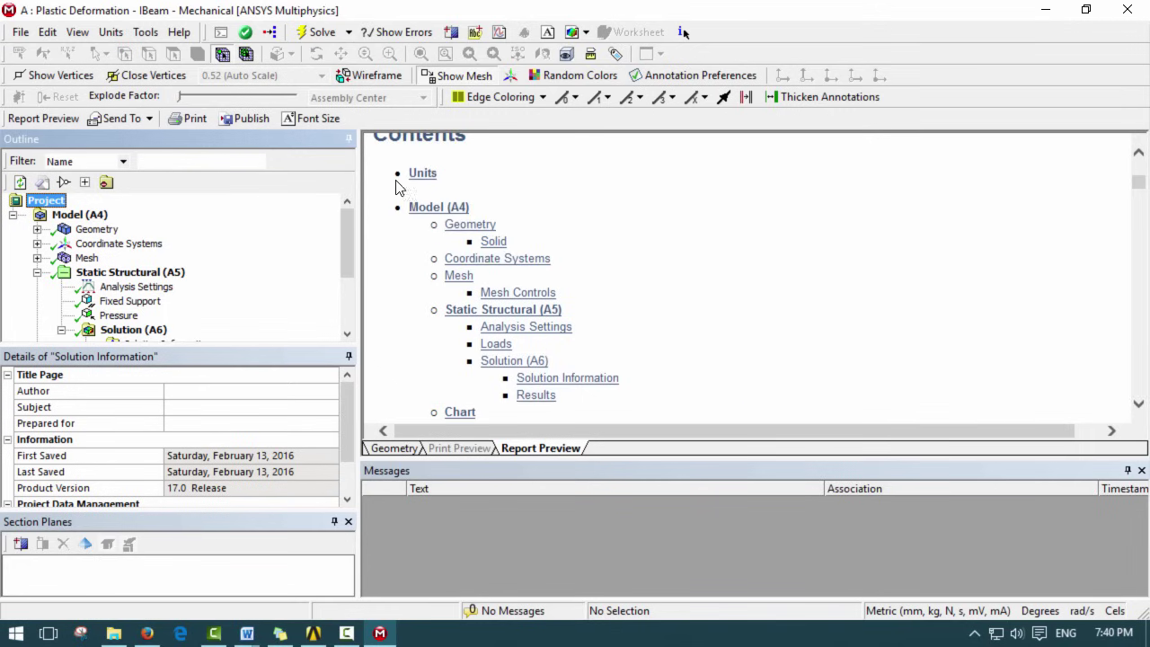
scroll(525, 269, down, 3)
scroll(543, 286, up, 2)
click(540, 268)
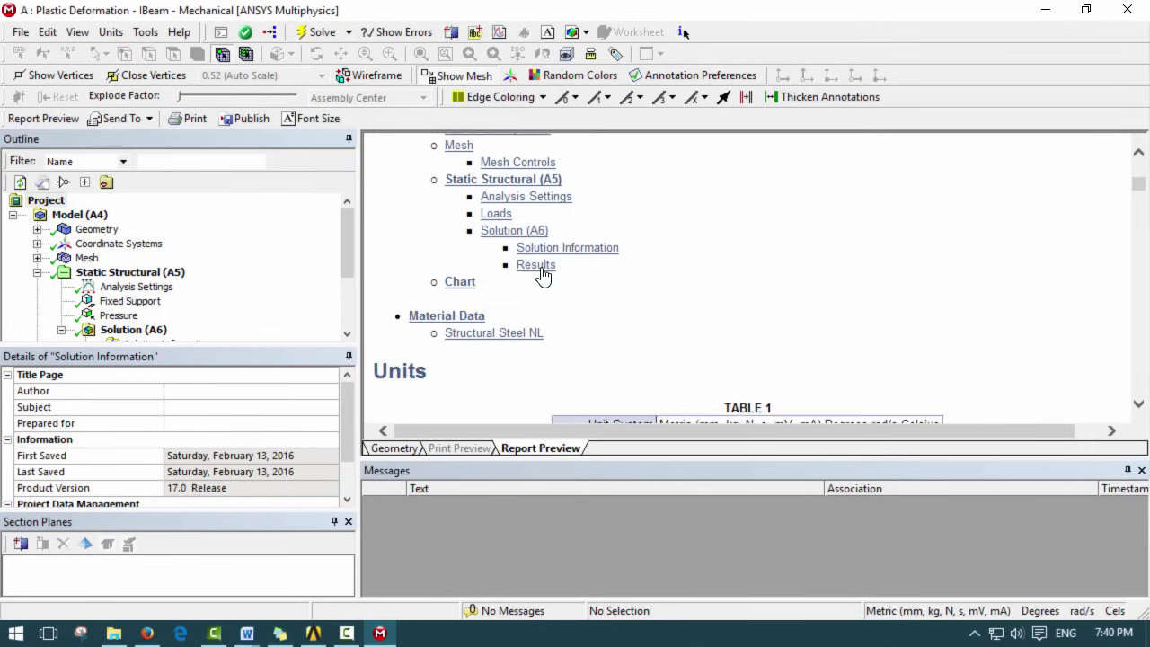
scroll(823, 311, down, 8)
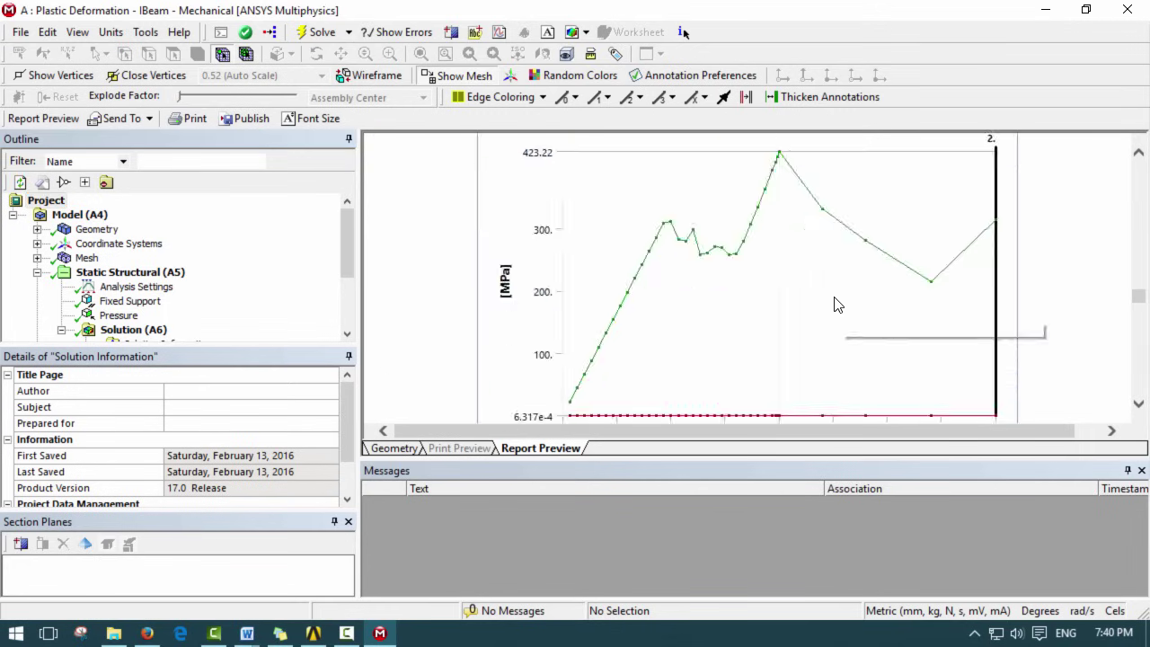
- Review the report's equivalent stress contour image and the Equivalent Total Strain graph in Figure 6
scroll(788, 318, down, 10)
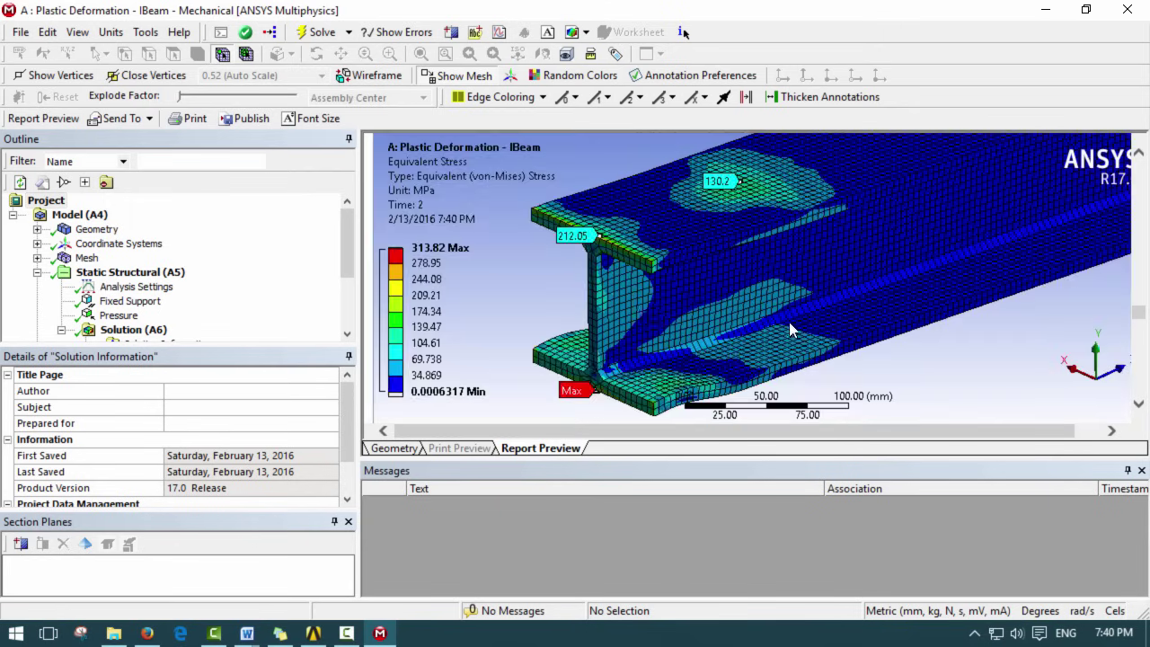
scroll(772, 368, down, 2)
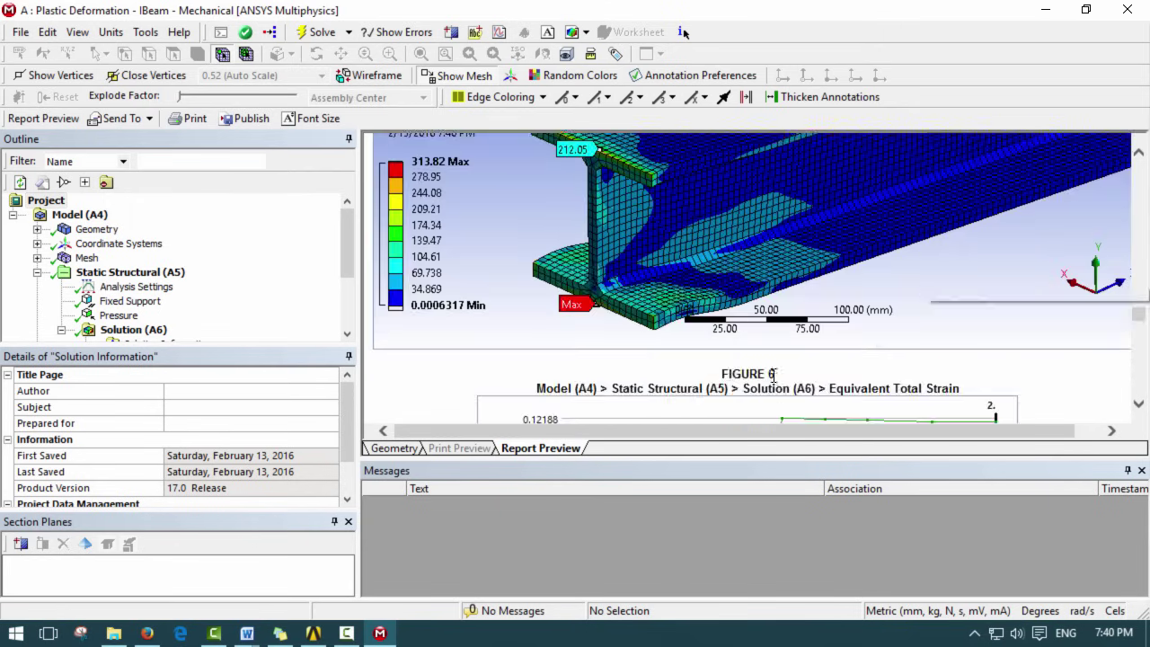
scroll(777, 370, down, 8)
scroll(729, 382, up, 2)
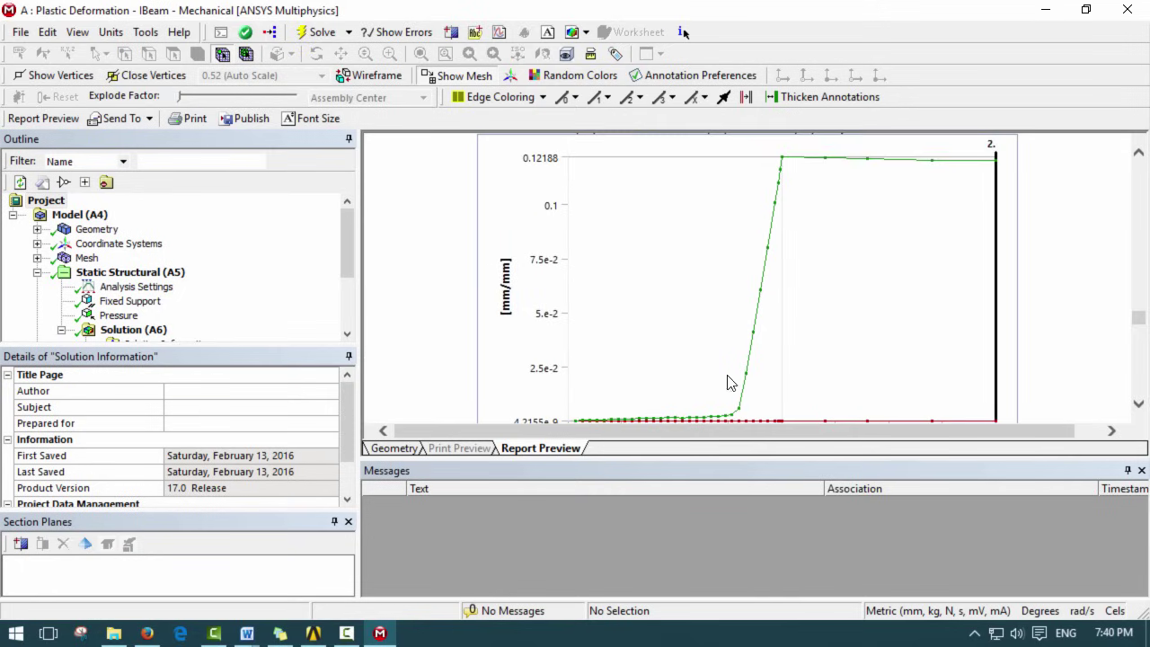
scroll(702, 410, down, 3)
scroll(649, 323, up, 3)
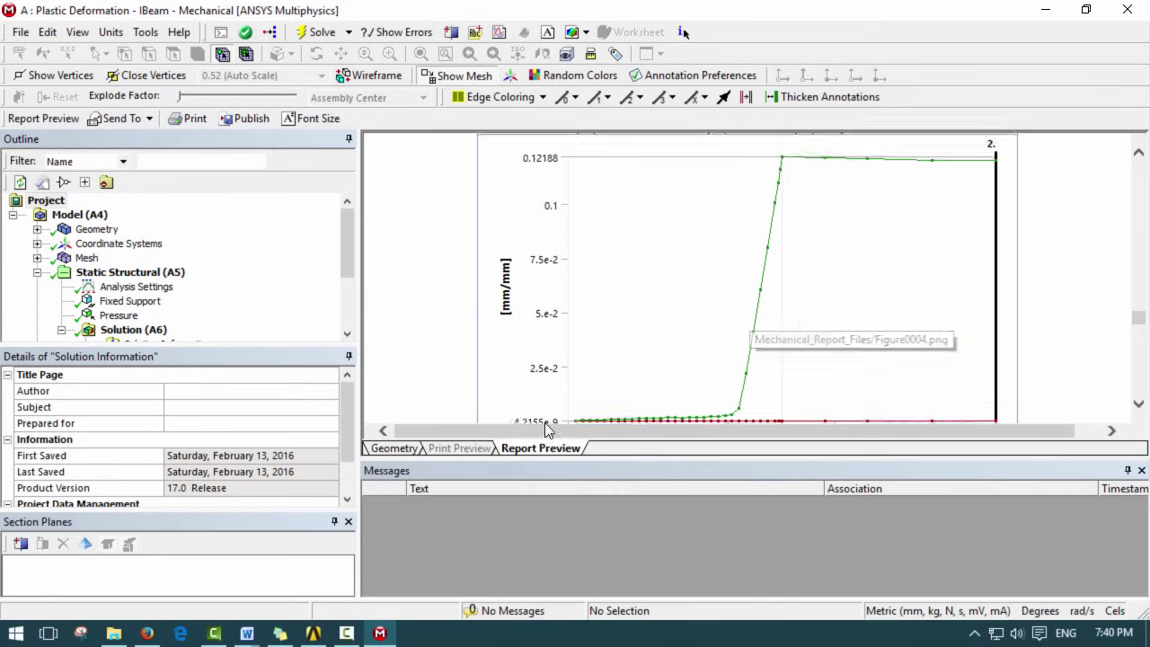
scroll(552, 386, down, 2)
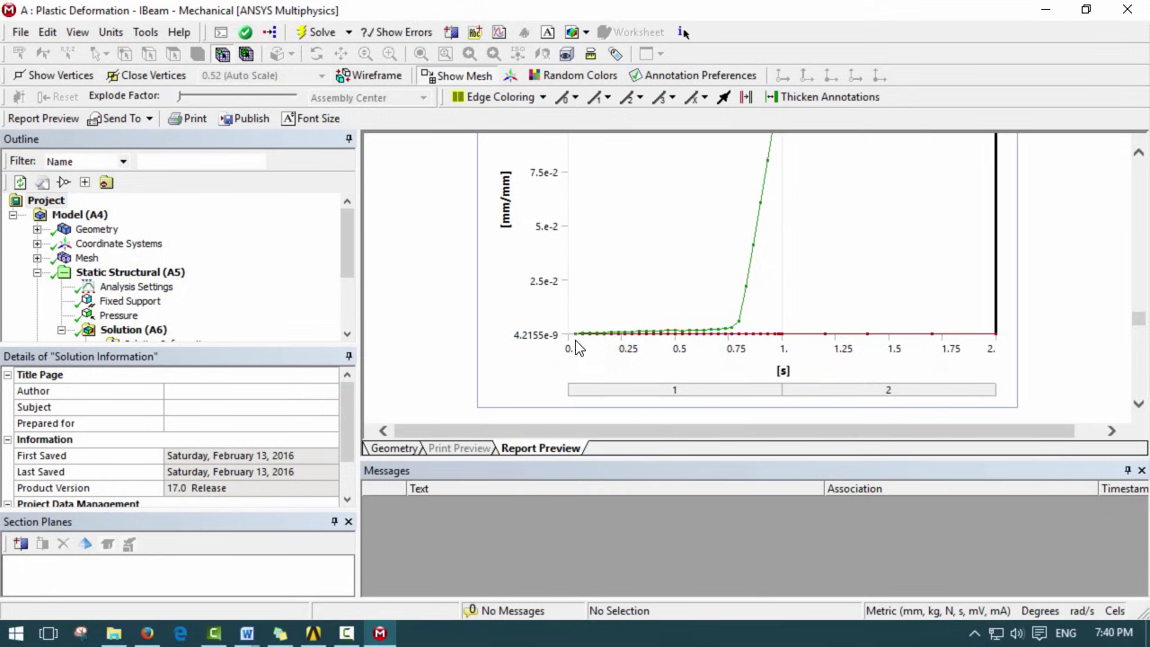
scroll(898, 372, up, 3)
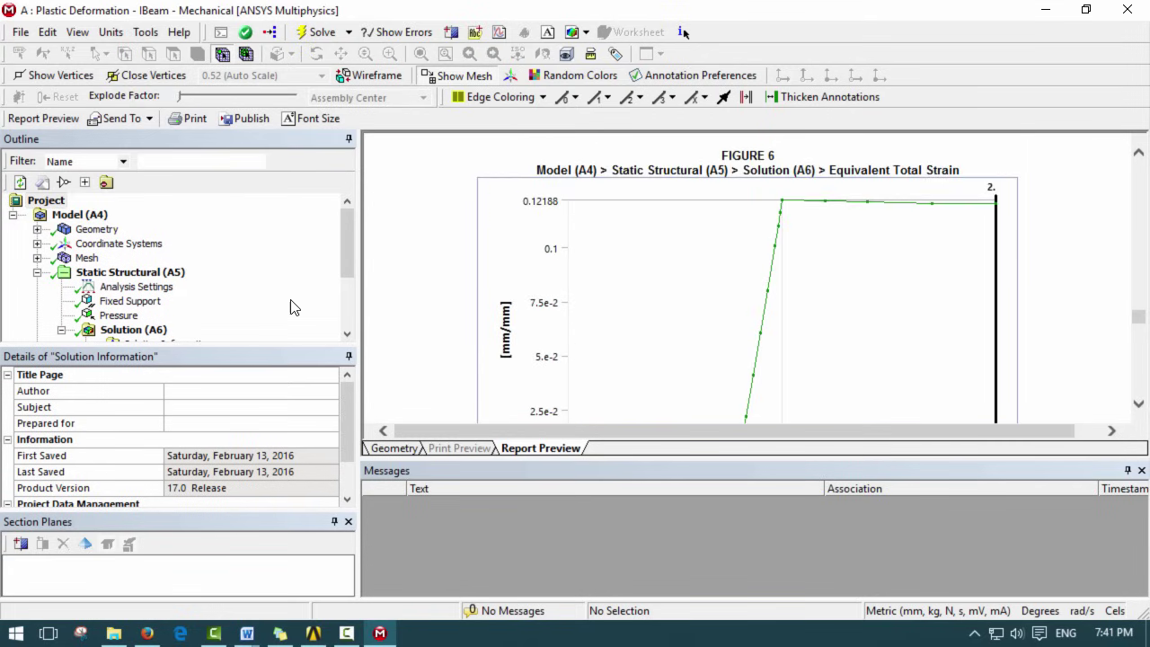
- Jump in the report preview to the Mesh section by selecting the model's Mesh object
drag(348, 223, 343, 190)
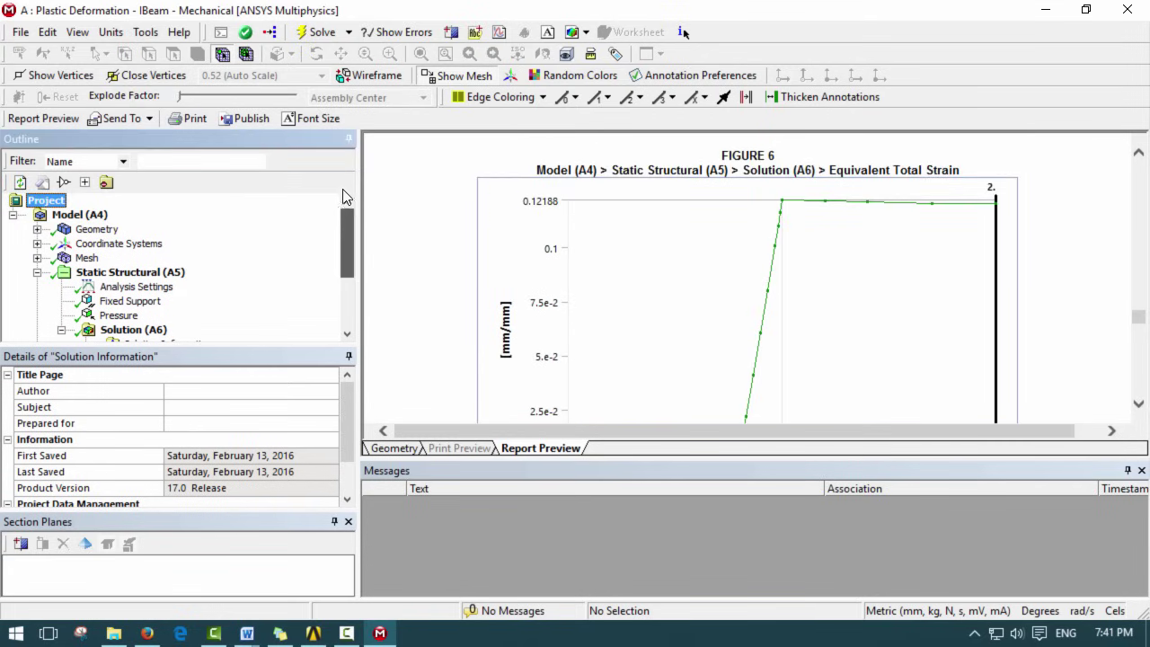
click(99, 230)
click(85, 258)
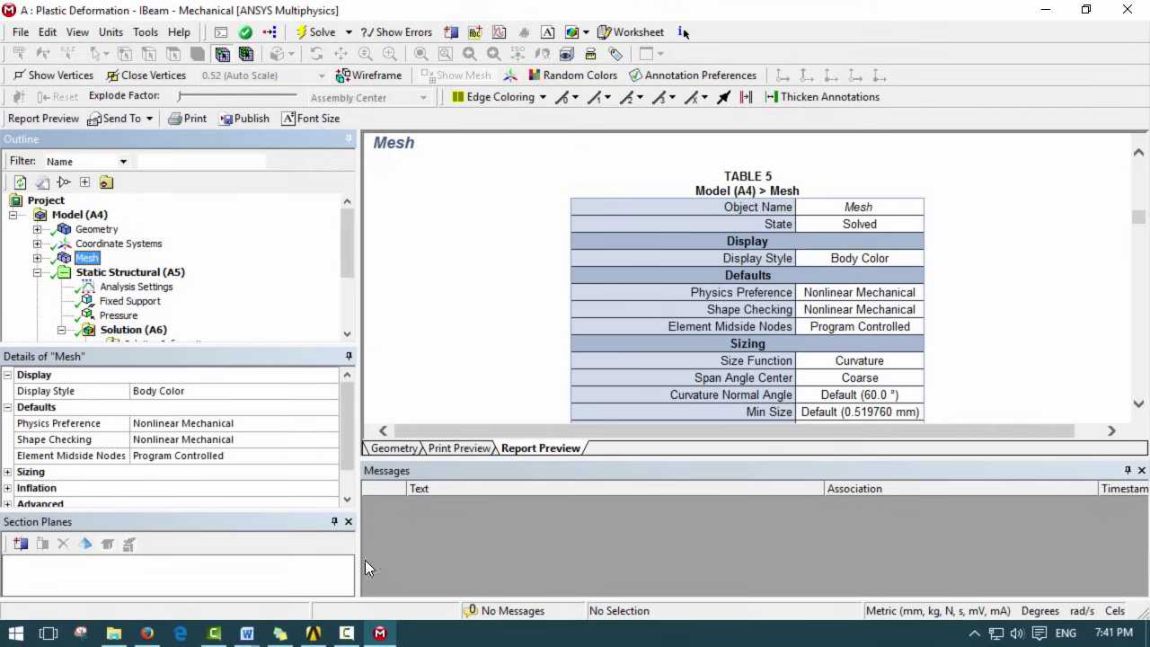
- Switch to the Plastic Info.docx document in Word and view the title and loaded-beam diagram on its first page
click(296, 560)
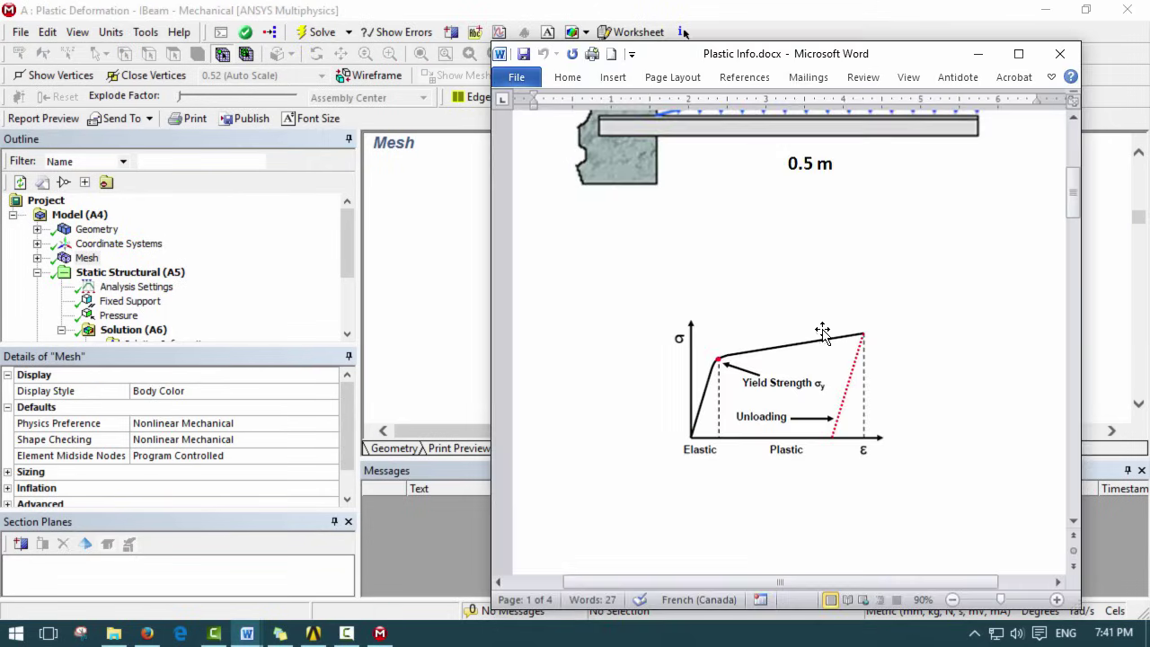
drag(1071, 189, 1089, 142)
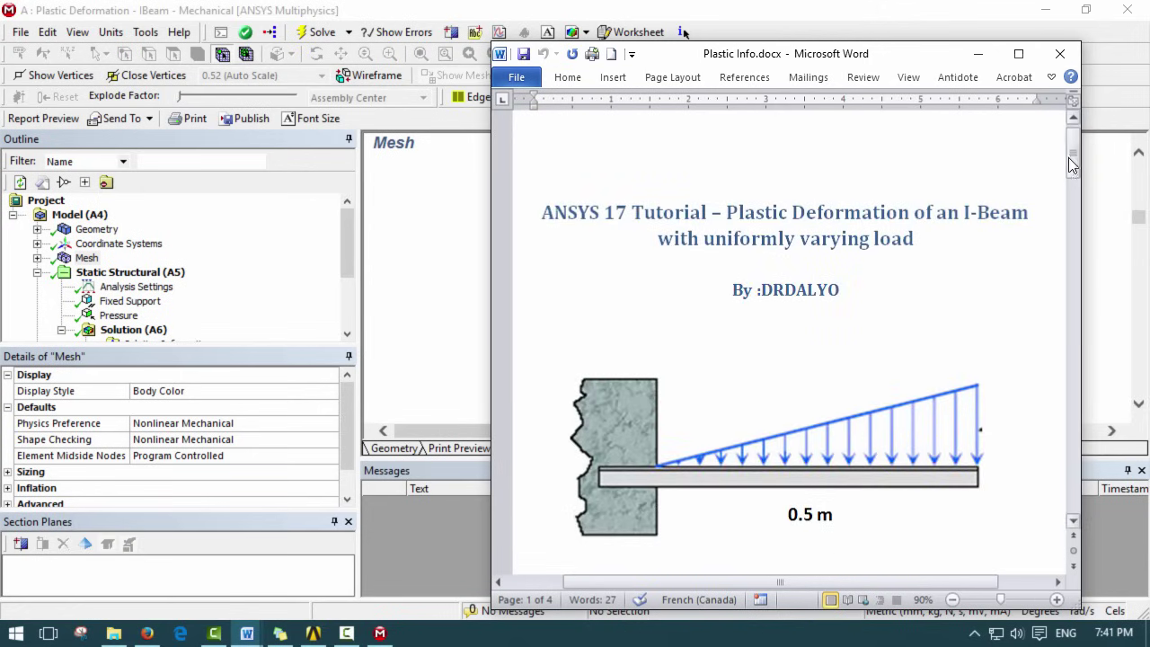